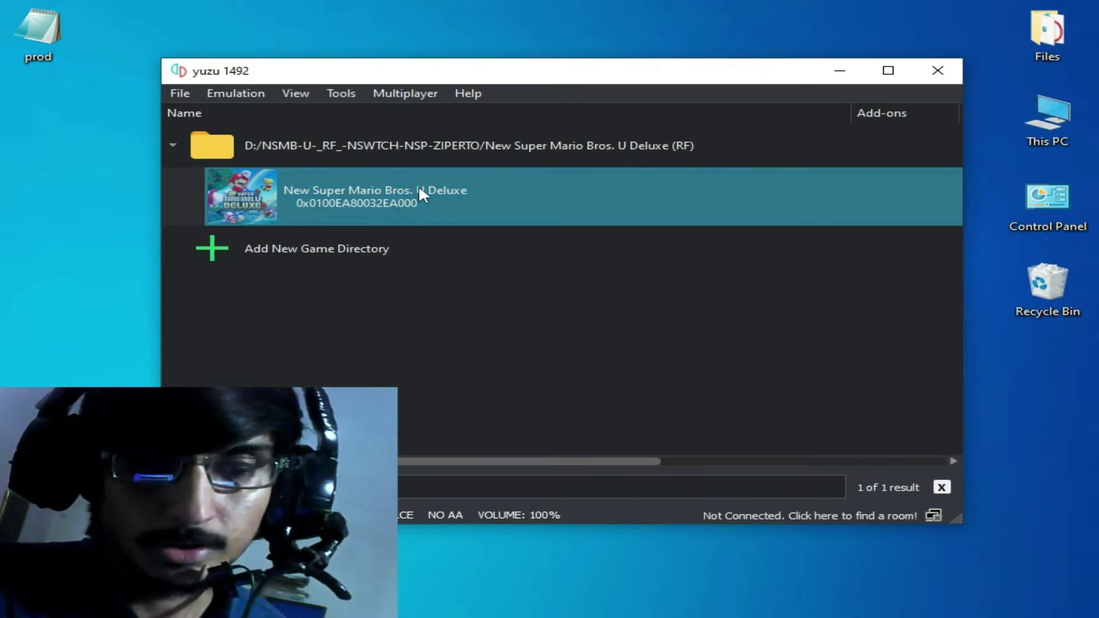
# Launch New Super Mario Bros. U Deluxe from the game list and move the yuzu window aside
pyautogui.doubleClick(417, 193)
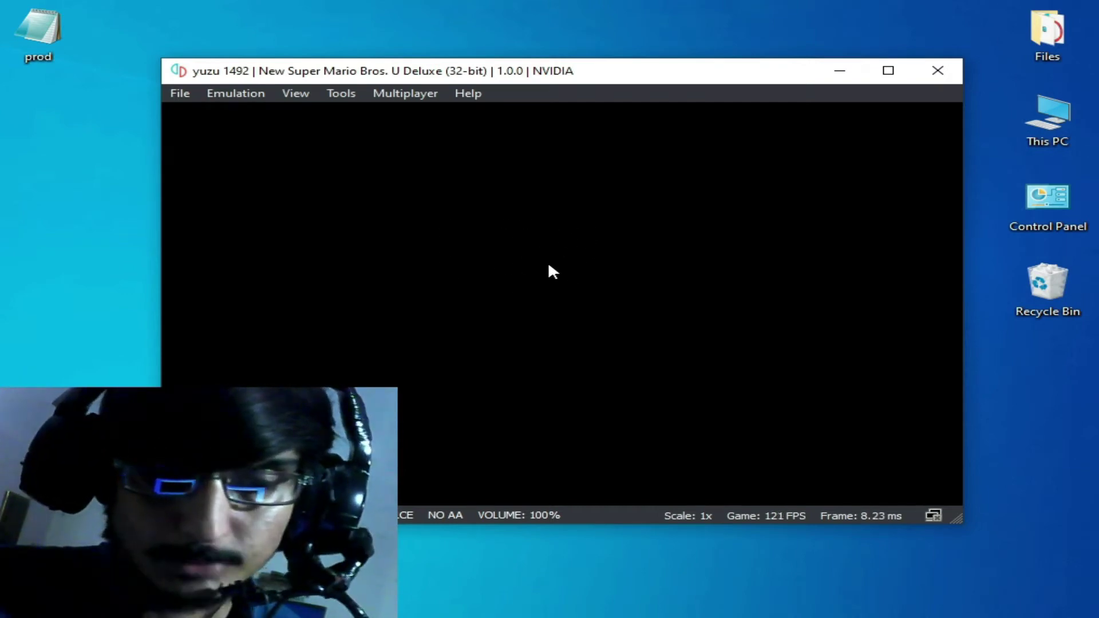
pyautogui.moveTo(574, 71); pyautogui.dragTo(615, 61)
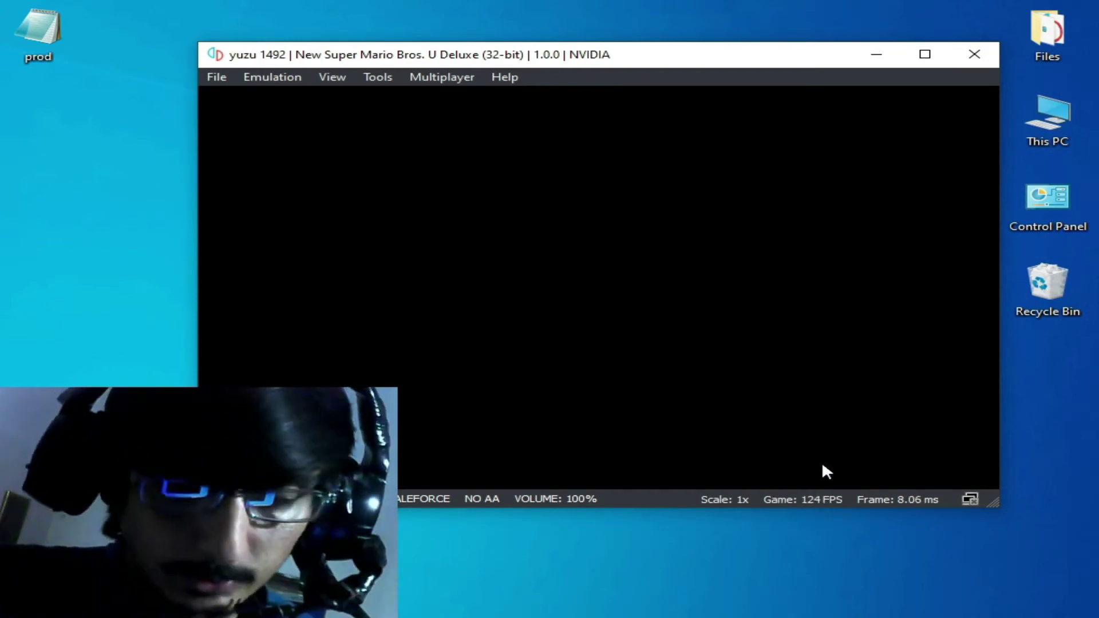
# Choose Emulation > Stop to end the running New Super Mario Bros. U Deluxe session
pyautogui.click(272, 74)
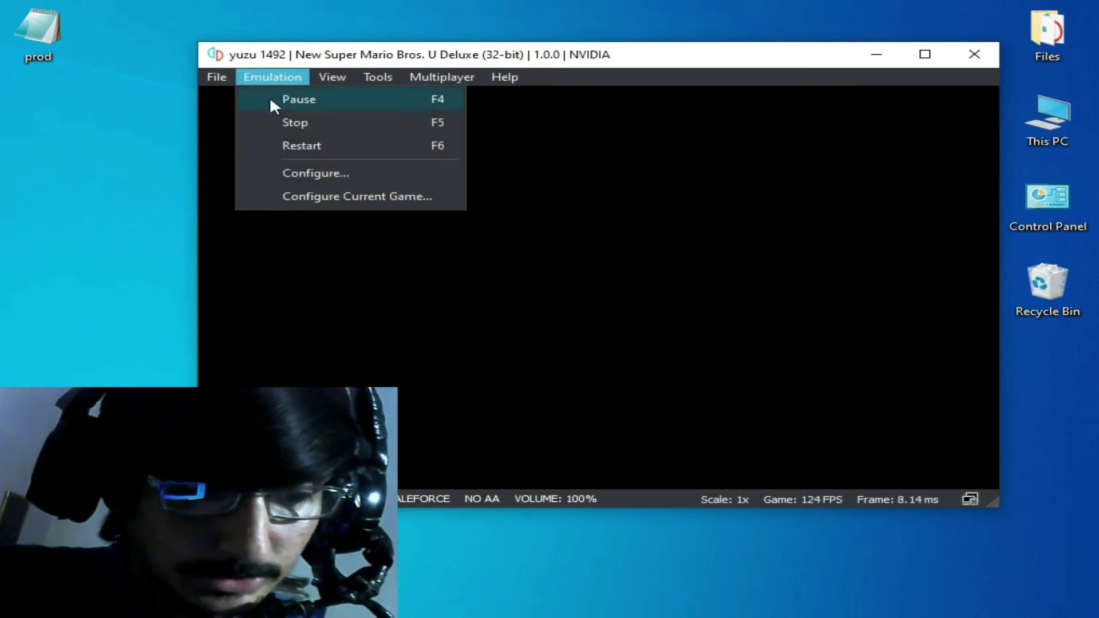
pyautogui.click(287, 120)
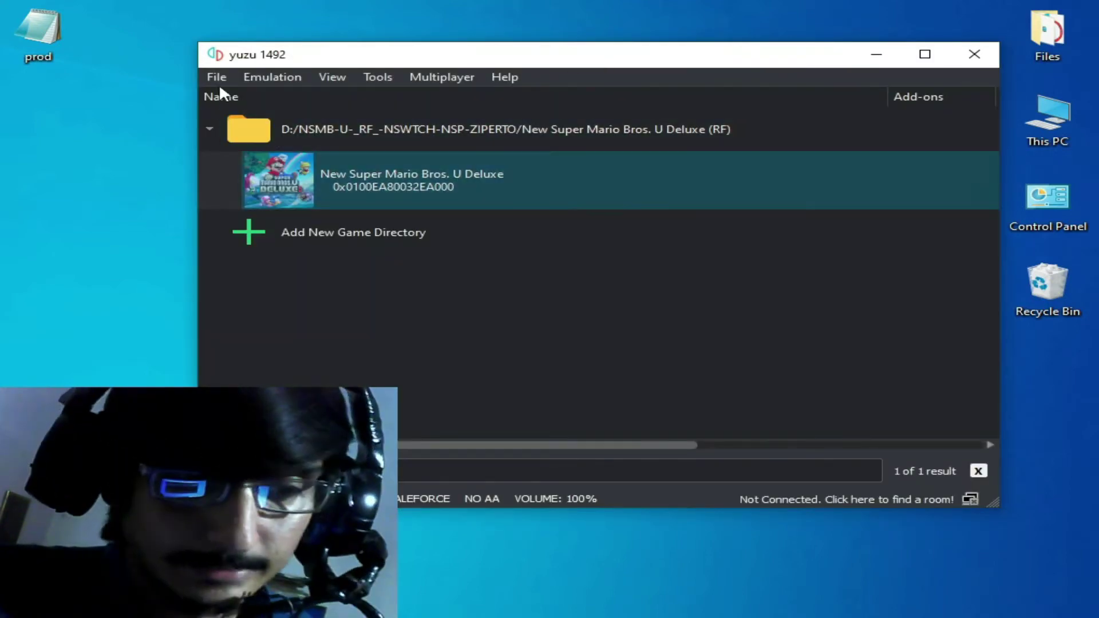
pyautogui.click(223, 80)
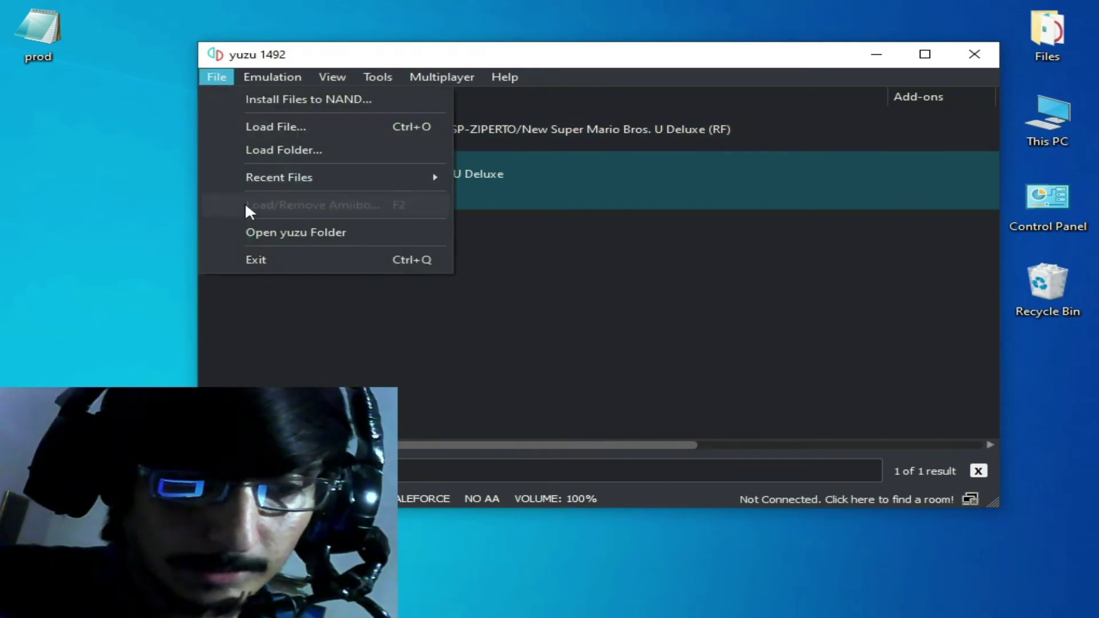
pyautogui.click(283, 231)
pyautogui.doubleClick(448, 372)
pyautogui.doubleClick(465, 252)
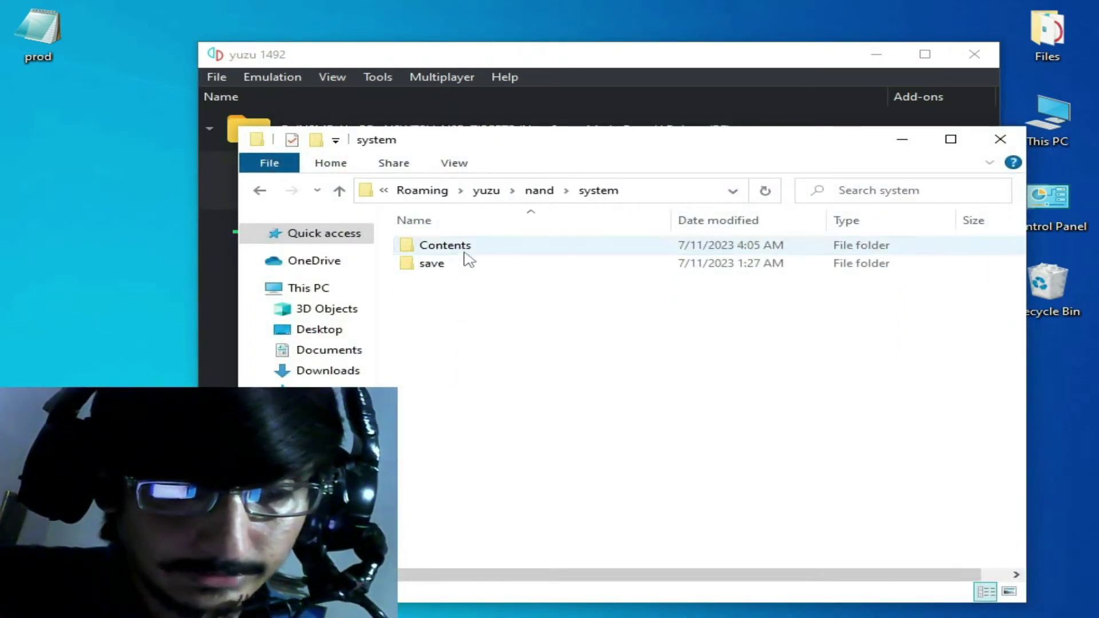
pyautogui.doubleClick(466, 250)
pyautogui.click(464, 268)
pyautogui.doubleClick(461, 267)
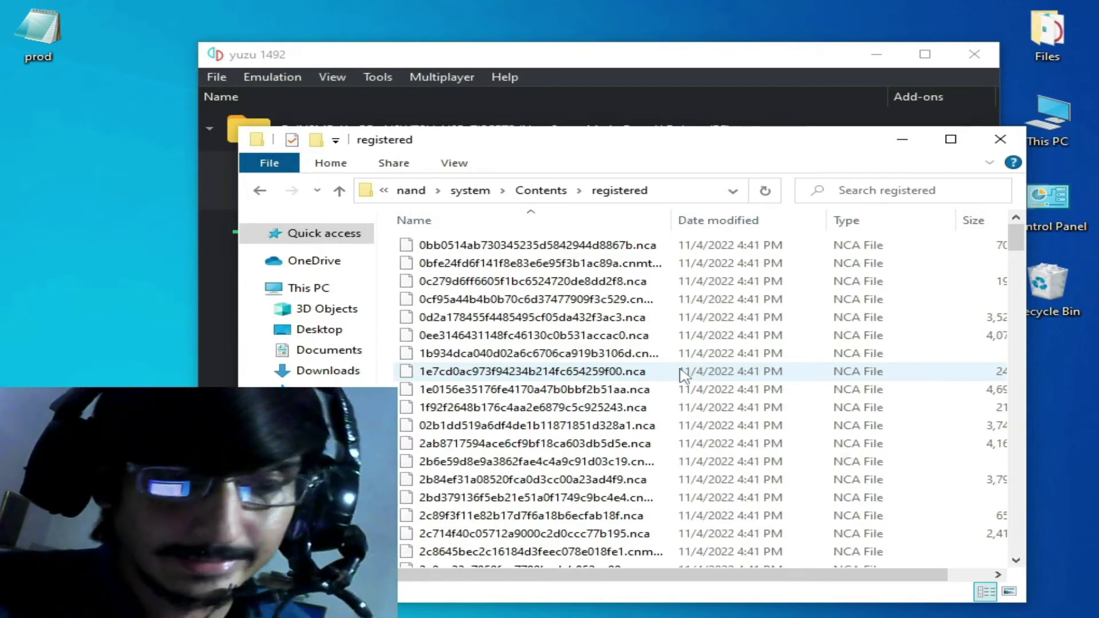
pyautogui.moveTo(576, 151); pyautogui.dragTo(518, 158)
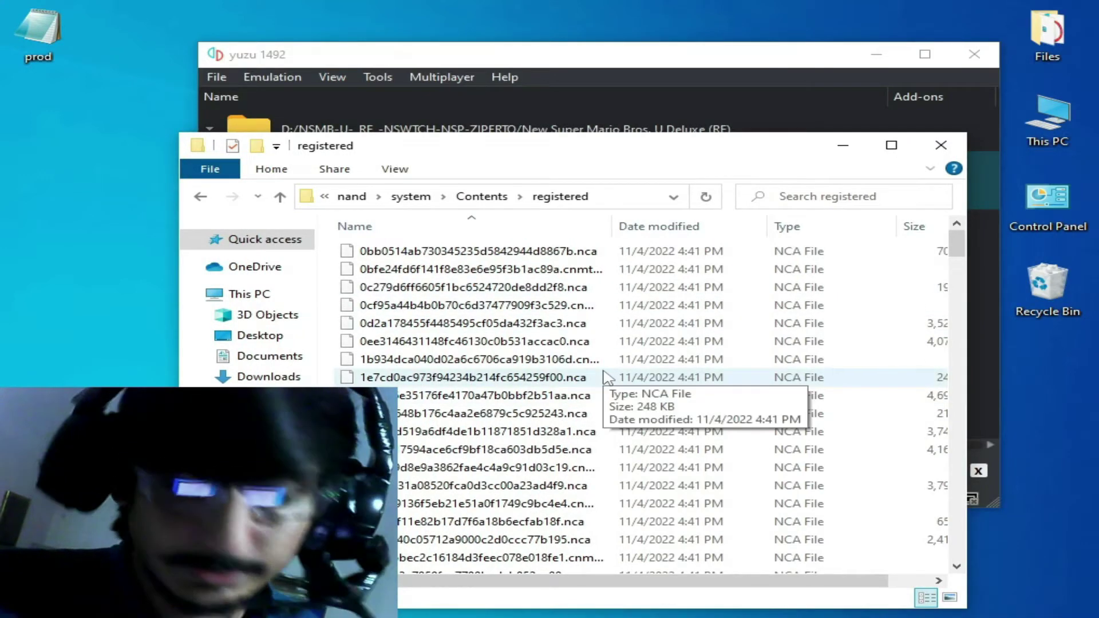
pyautogui.click(941, 145)
pyautogui.click(217, 76)
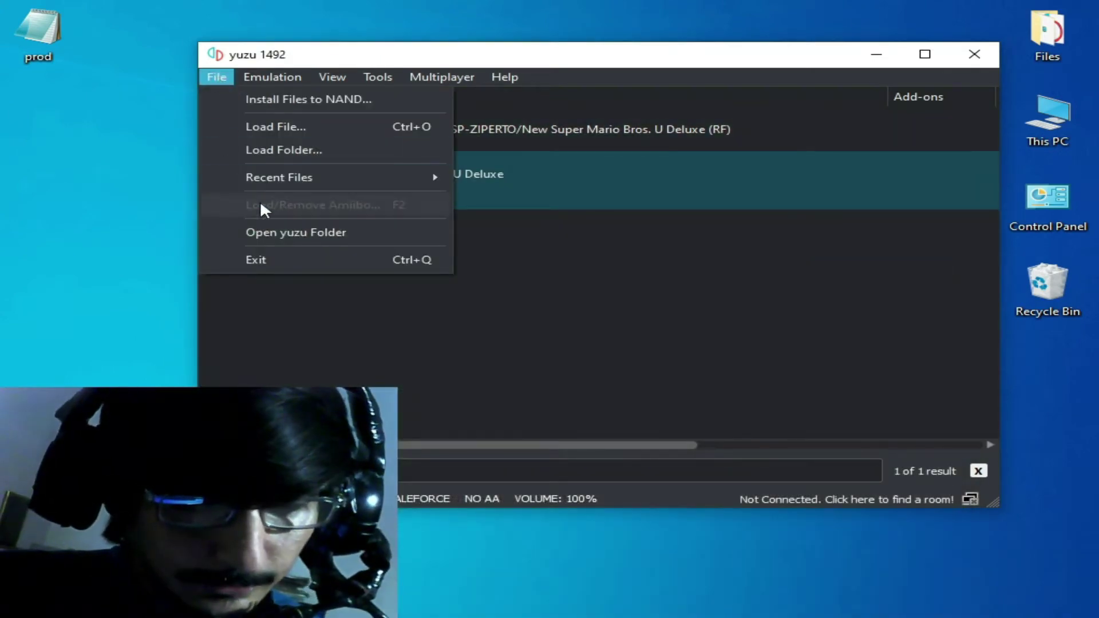
pyautogui.click(300, 231)
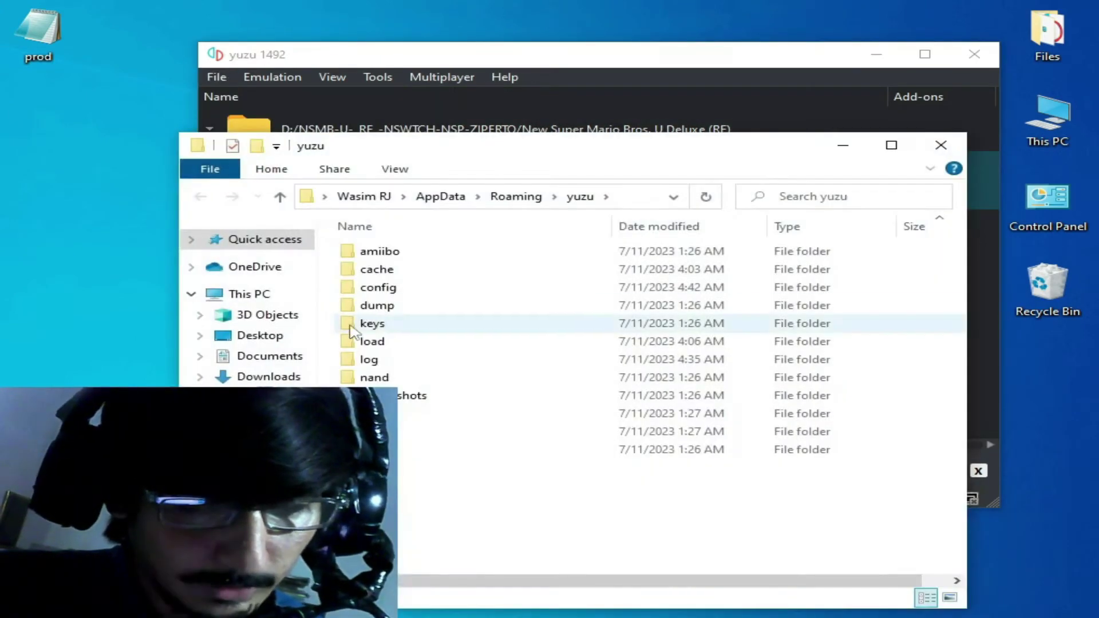
pyautogui.doubleClick(369, 322)
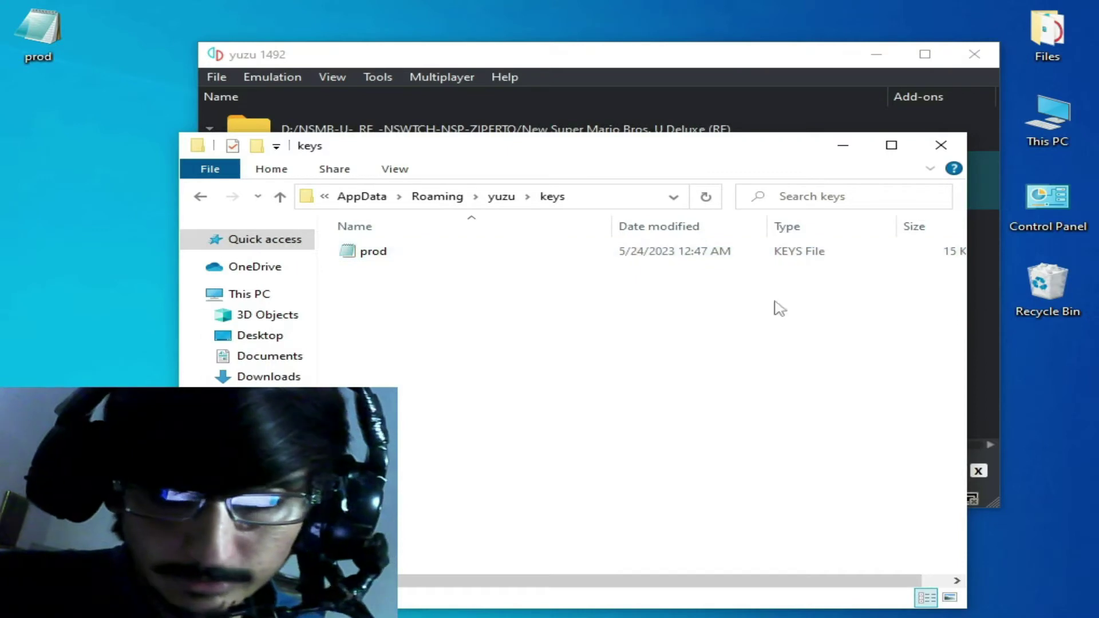
pyautogui.click(940, 145)
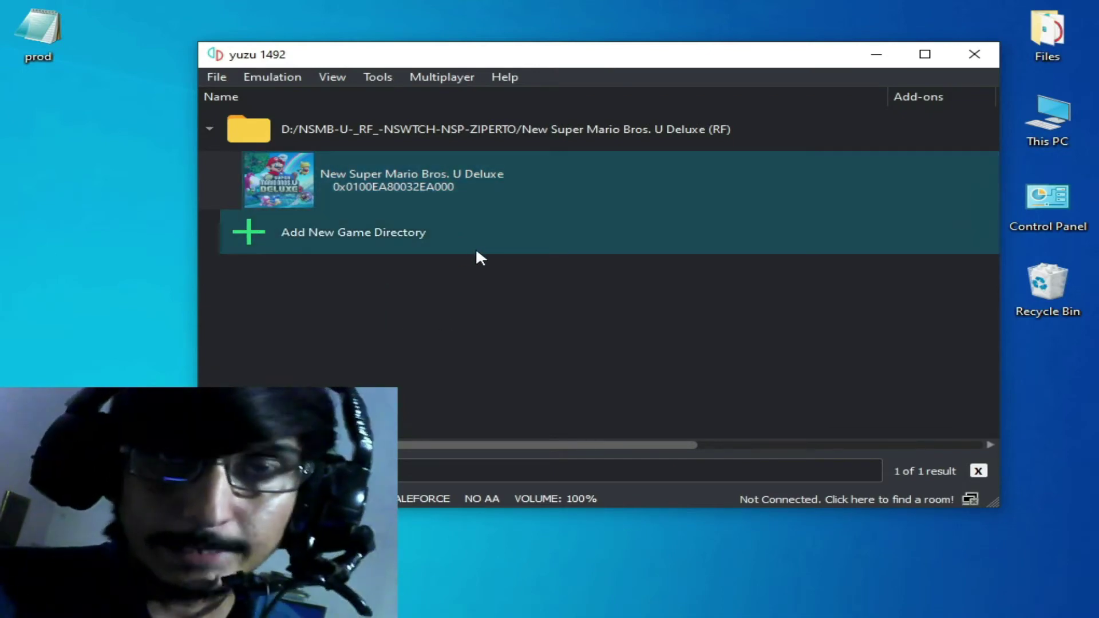
# In Configure > General, change Limit Speed Percent from 1000% to 100% and confirm with OK
pyautogui.click(279, 80)
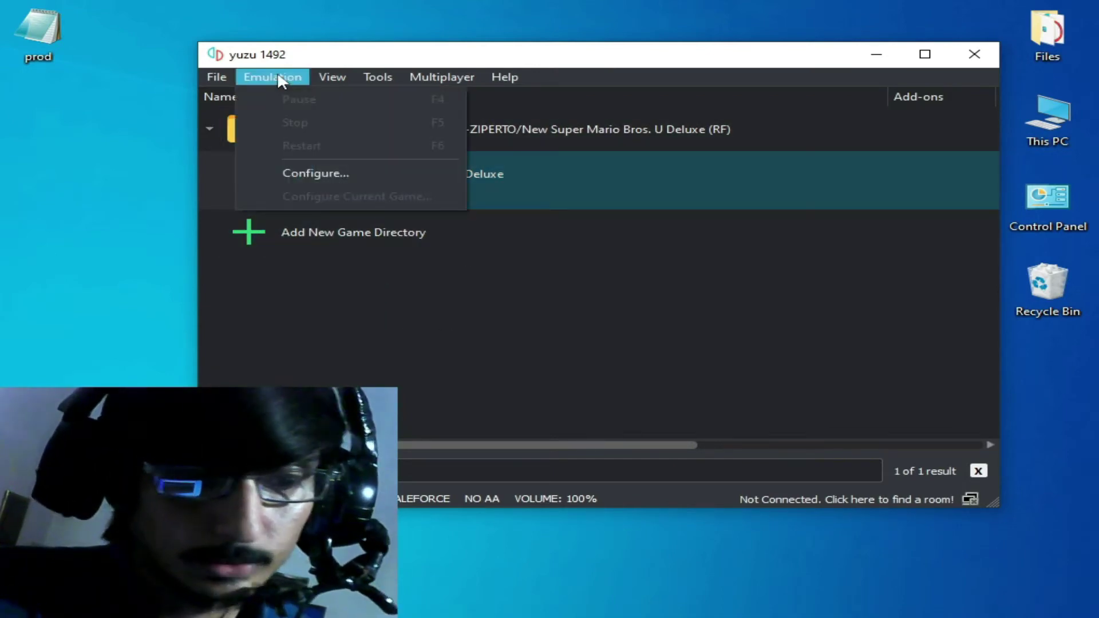
pyautogui.click(310, 174)
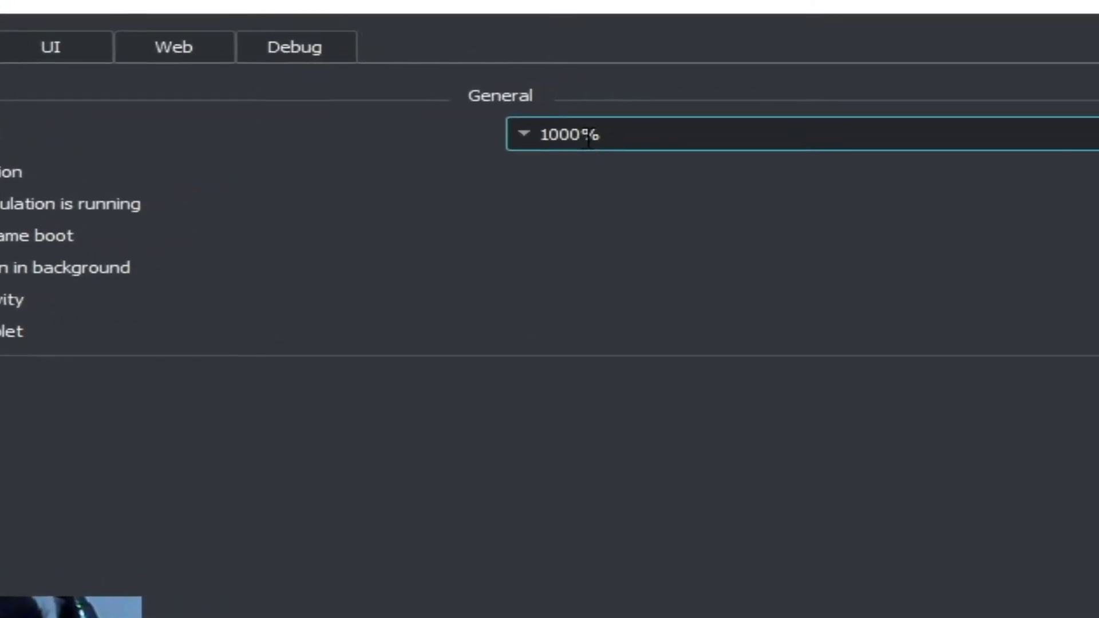
pyautogui.moveTo(607, 128); pyautogui.dragTo(597, 128)
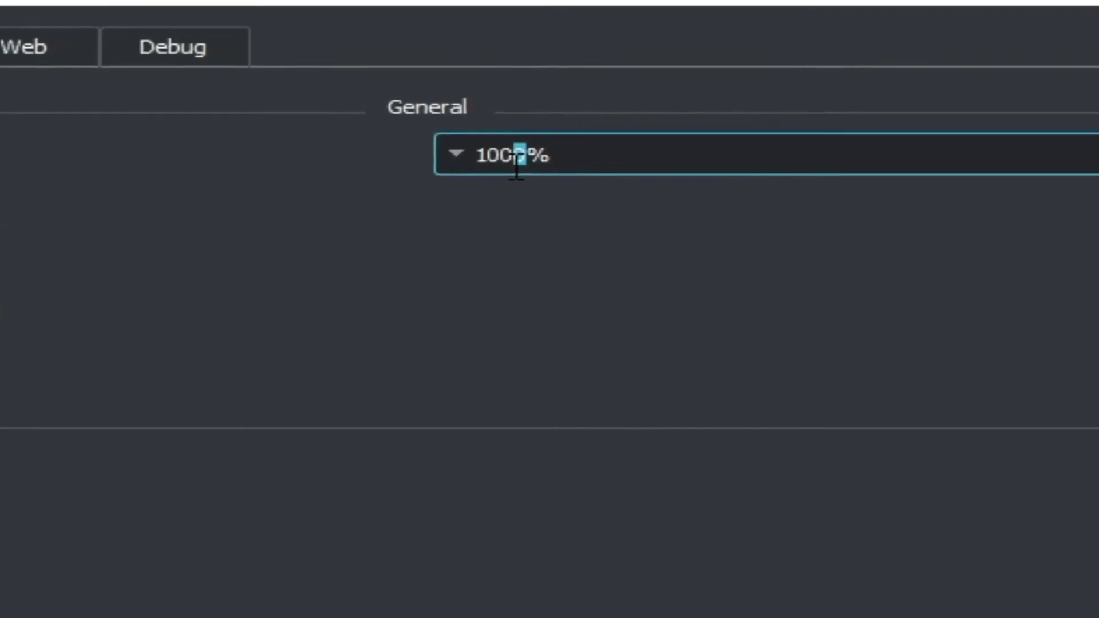
pyautogui.click(509, 271)
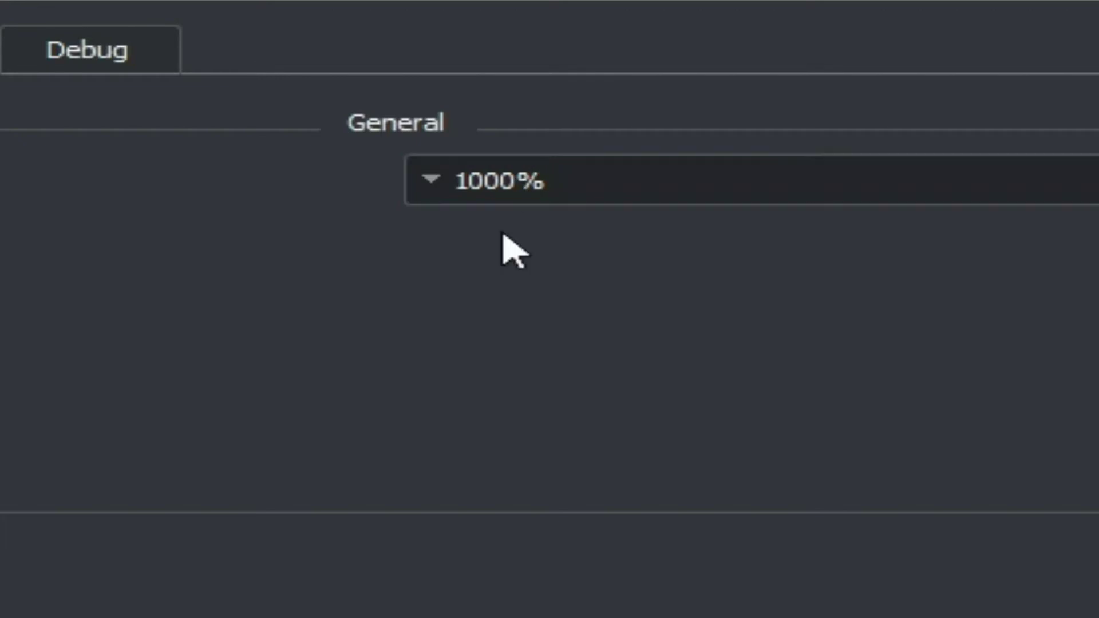
pyautogui.moveTo(517, 183); pyautogui.dragTo(512, 193)
pyautogui.click(512, 193)
pyautogui.press('BackSpace')
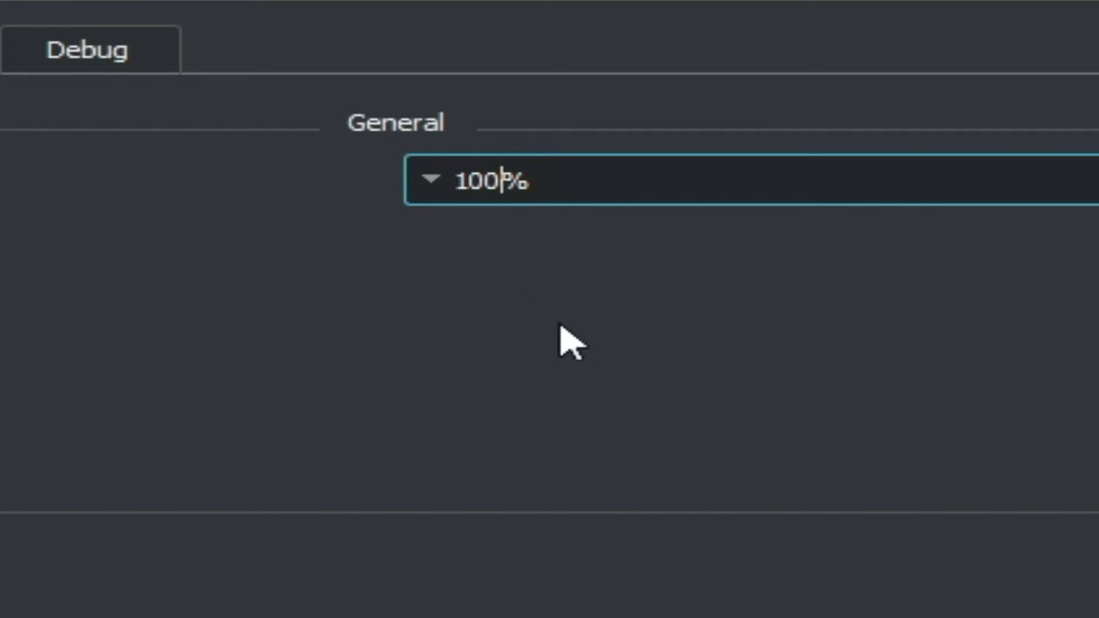
pyautogui.press('Return')
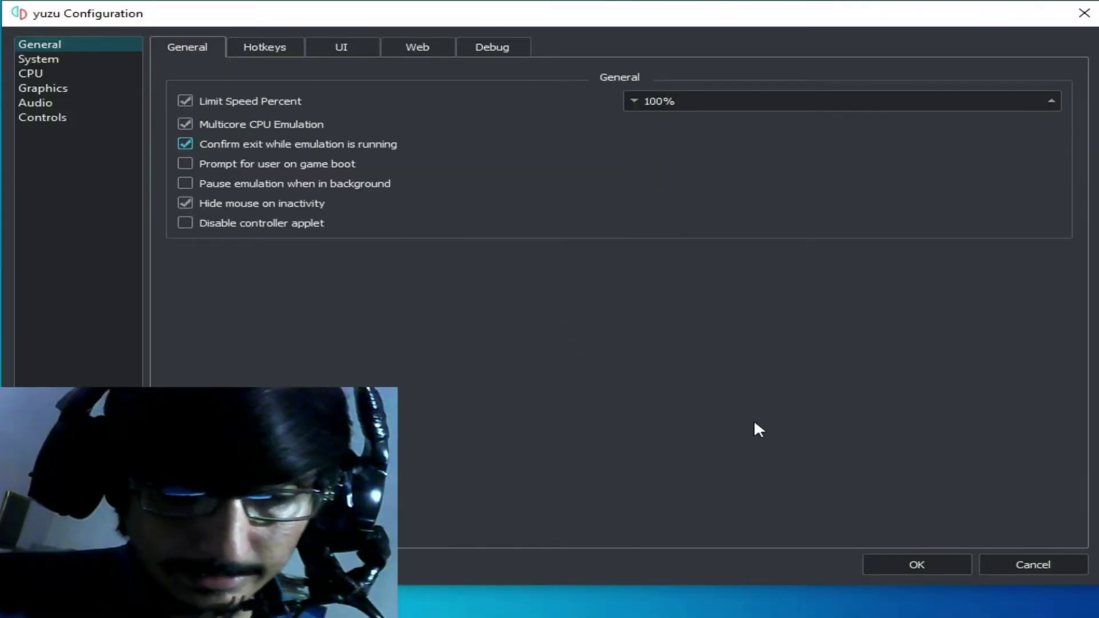
pyautogui.click(901, 562)
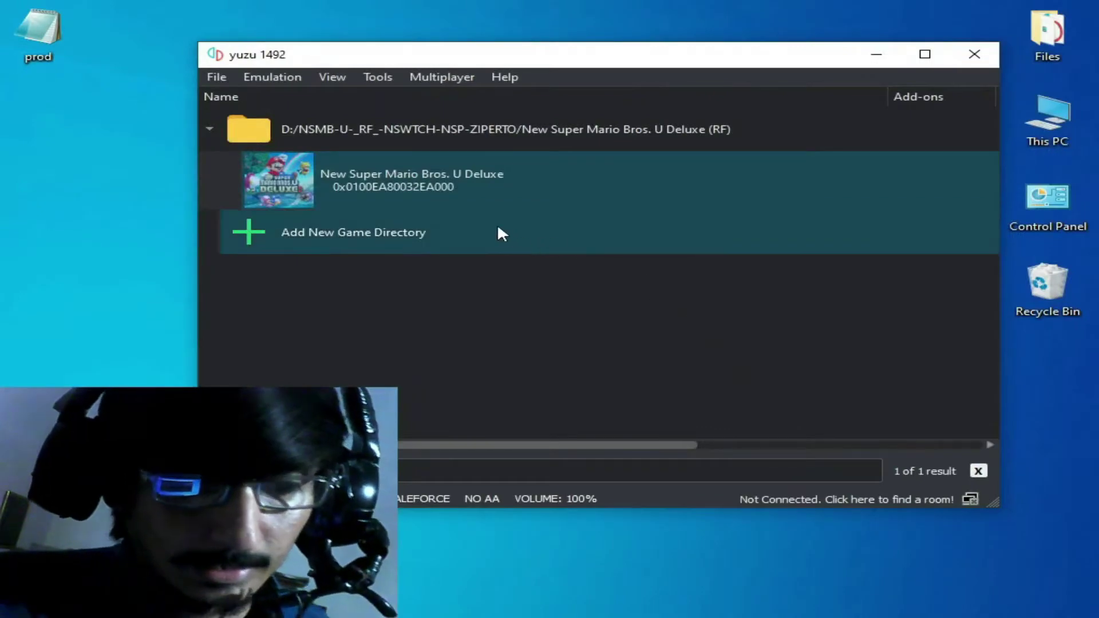
pyautogui.doubleClick(414, 174)
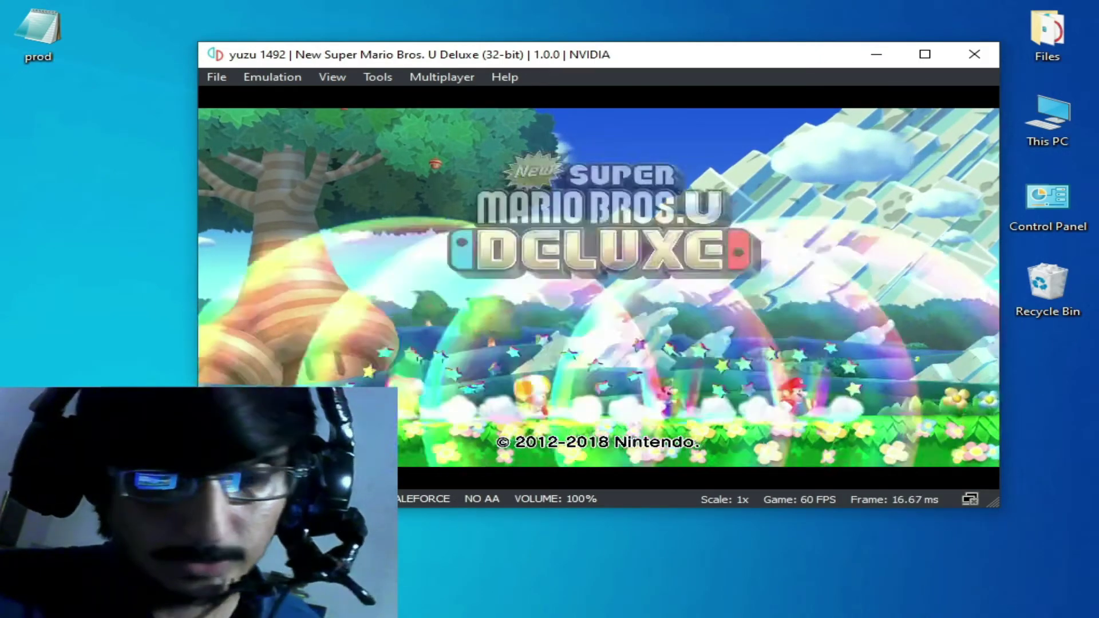
pyautogui.press('c')
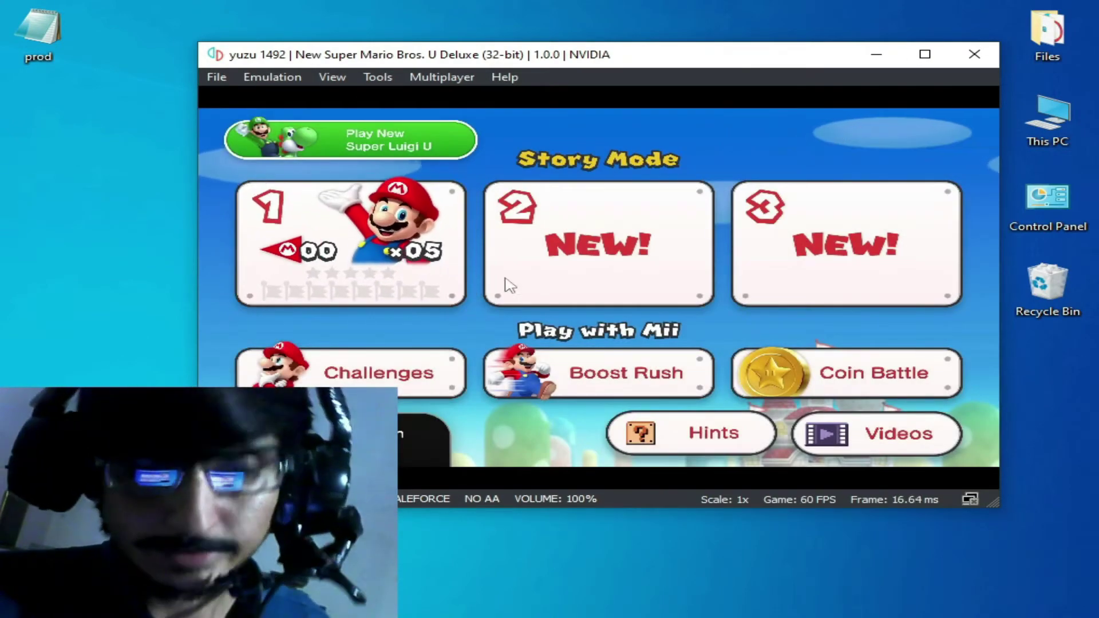
pyautogui.press('c')
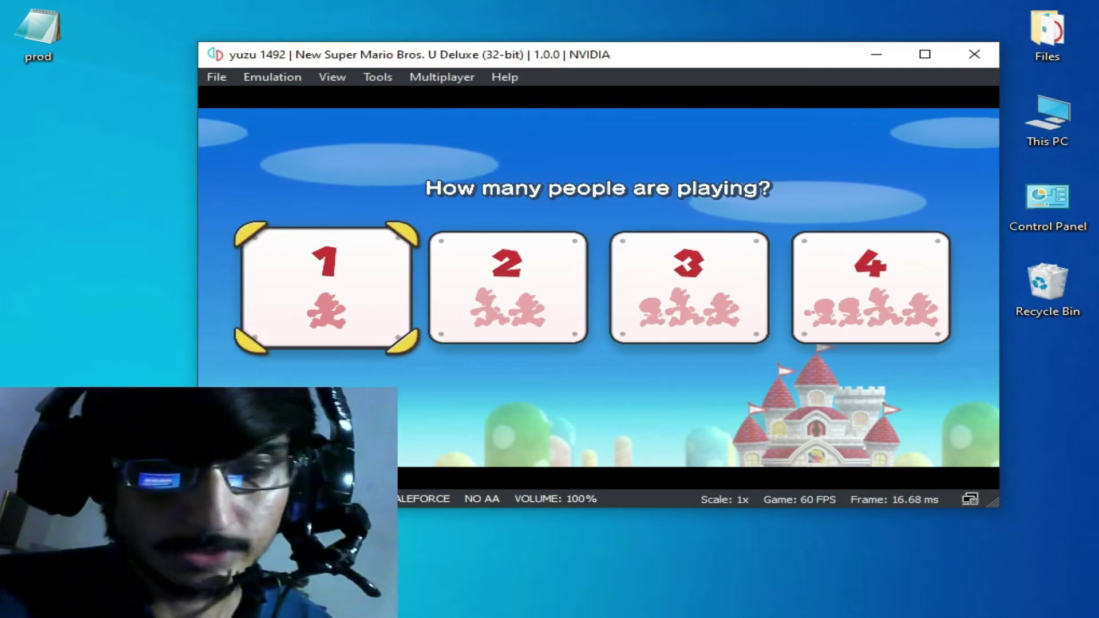
pyautogui.click(264, 75)
pyautogui.click(276, 123)
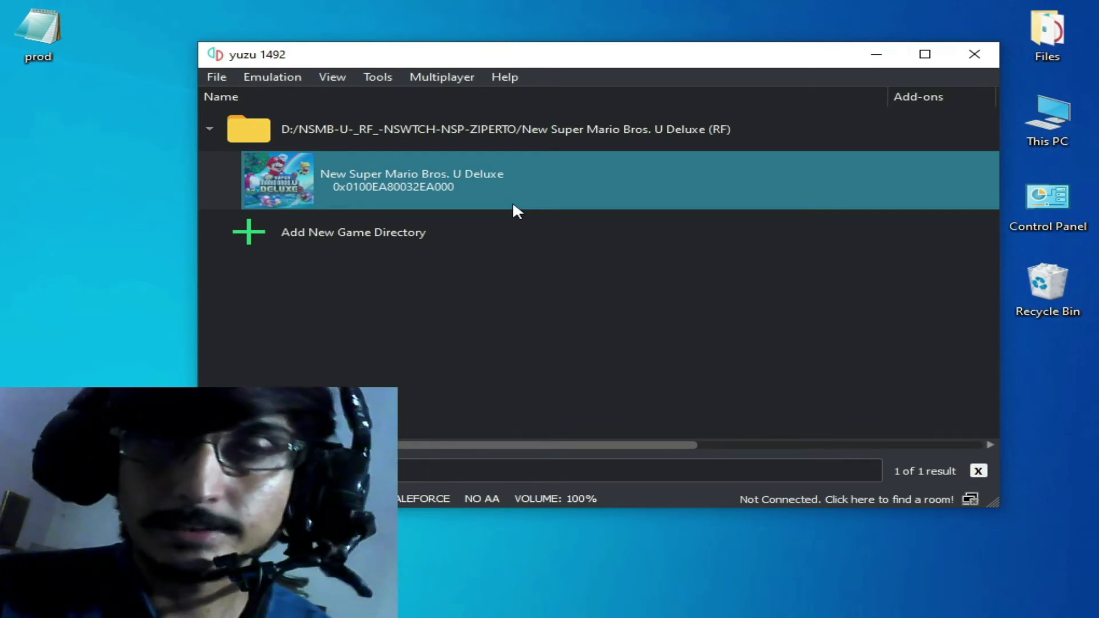
# Open the keys folder inside yuzu's data folder via File > Open yuzu Folder
pyautogui.click(219, 77)
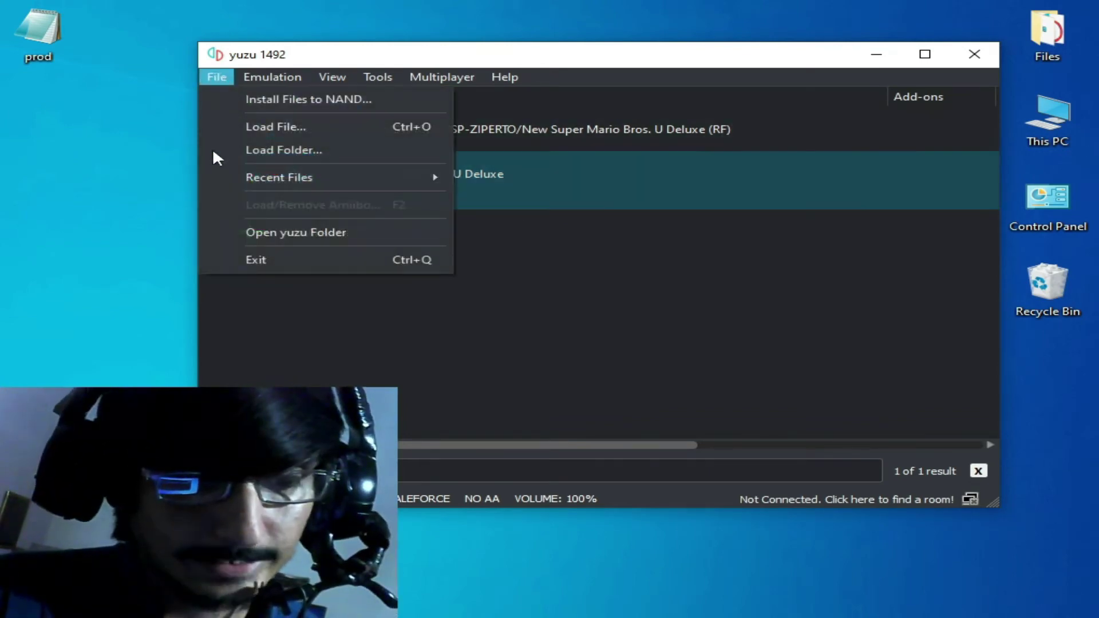
pyautogui.click(268, 224)
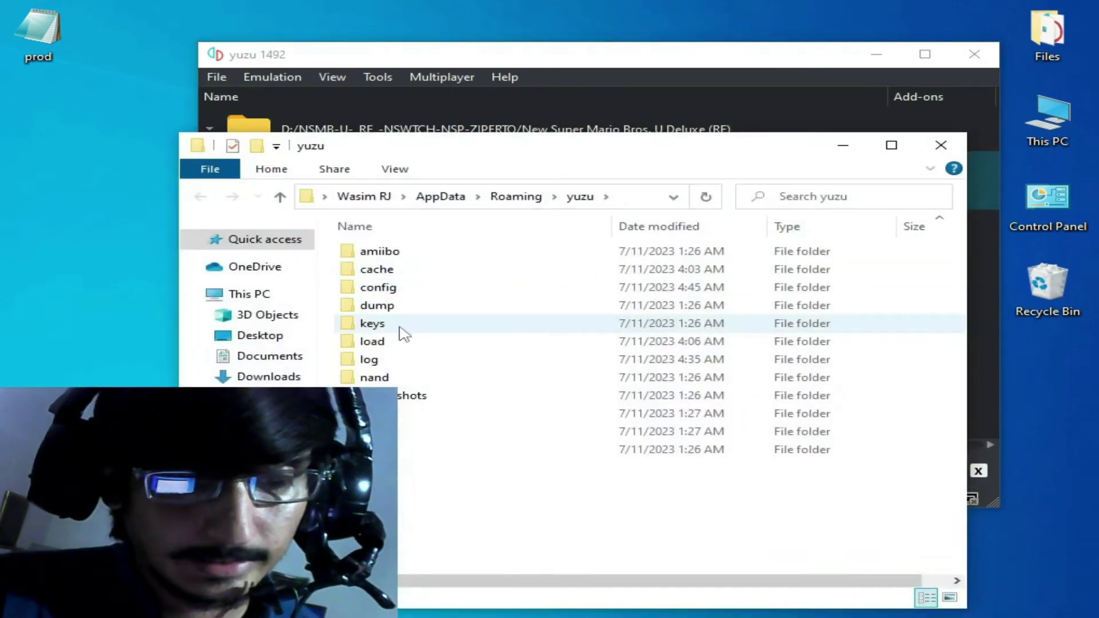
pyautogui.doubleClick(401, 330)
# Move the desktop prod.keys into keys, replacing the old file, then close Explorer and yuzu
pyautogui.moveTo(31, 23); pyautogui.dragTo(489, 368)
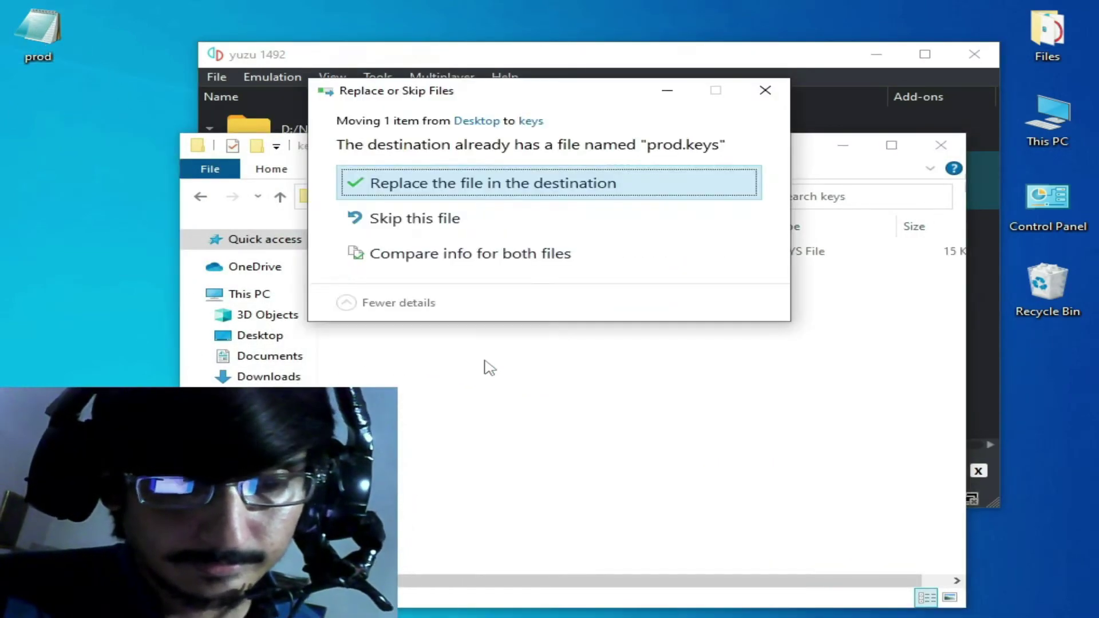
pyautogui.click(454, 185)
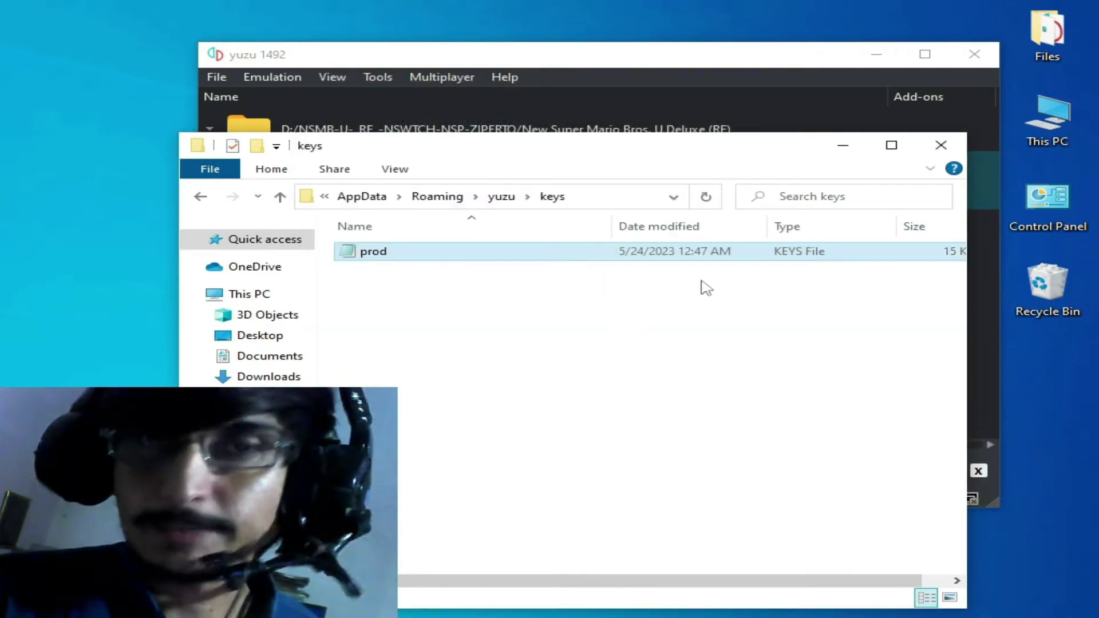
pyautogui.click(942, 143)
pyautogui.click(975, 57)
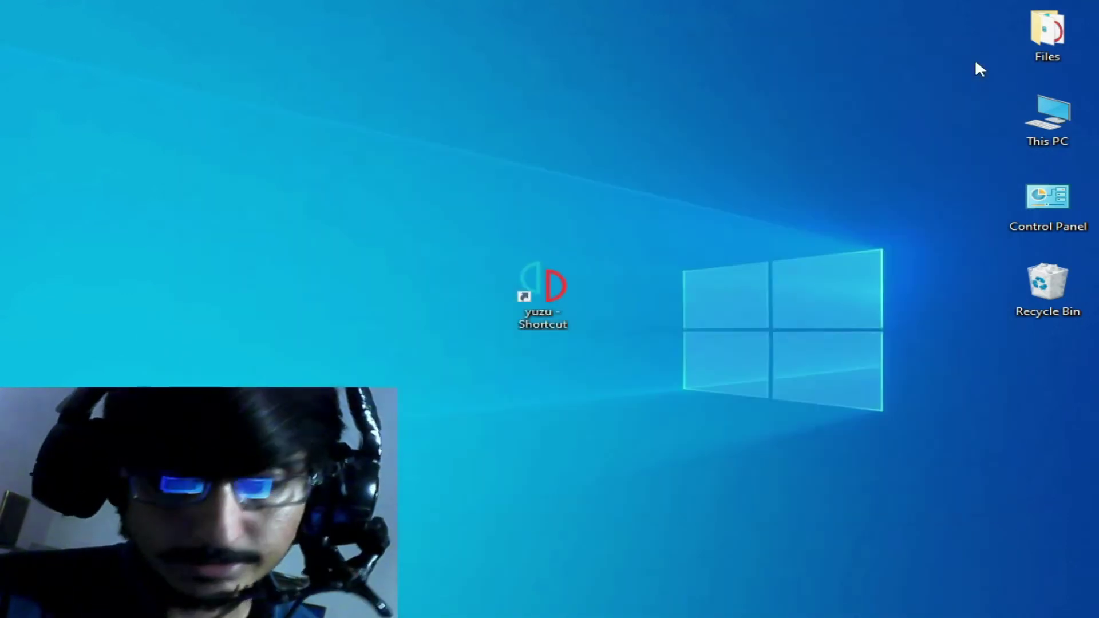
# Relaunch yuzu with Open from the desktop yuzu - Shortcut's context menu
pyautogui.click(545, 283)
pyautogui.rightClick(546, 287)
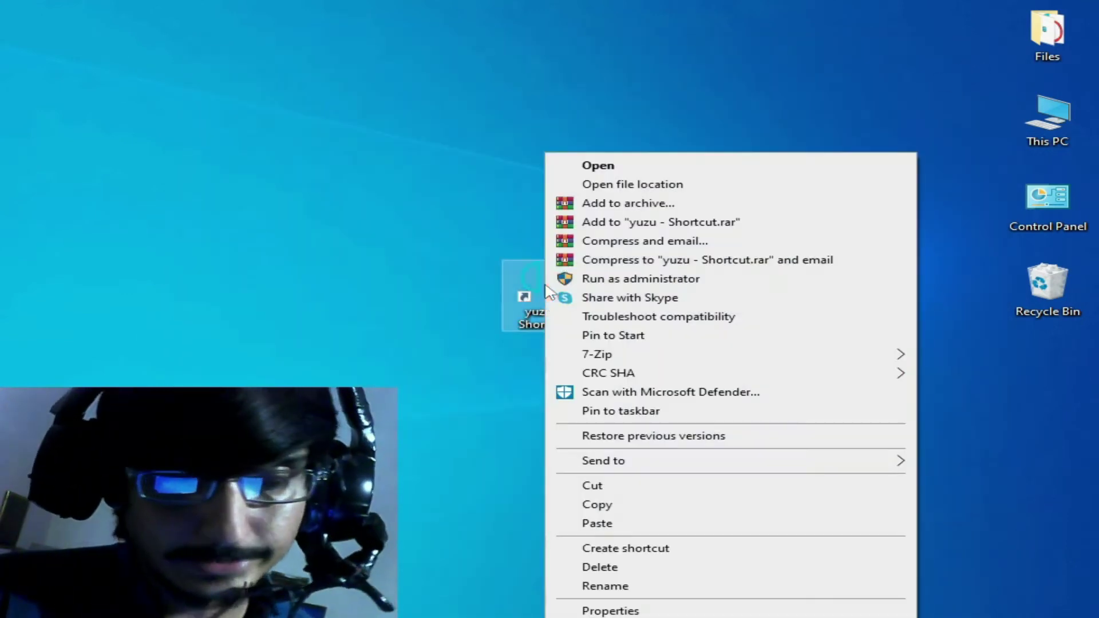
pyautogui.click(597, 164)
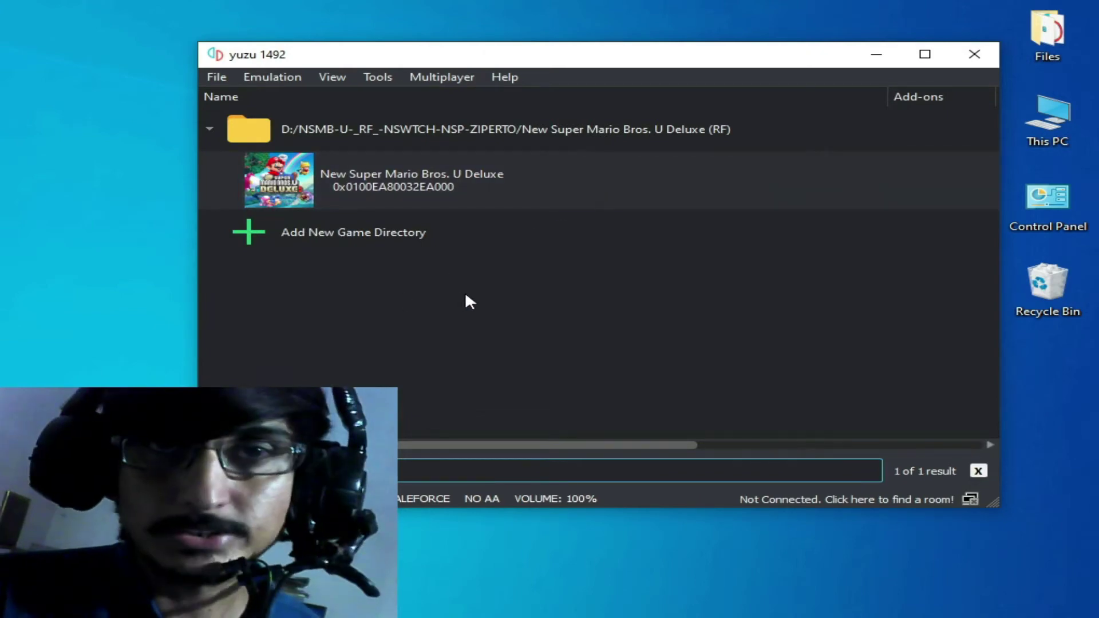
# Open yuzu's data folder, go to nand > system > Contents > registered, and move Explorer down
pyautogui.click(217, 76)
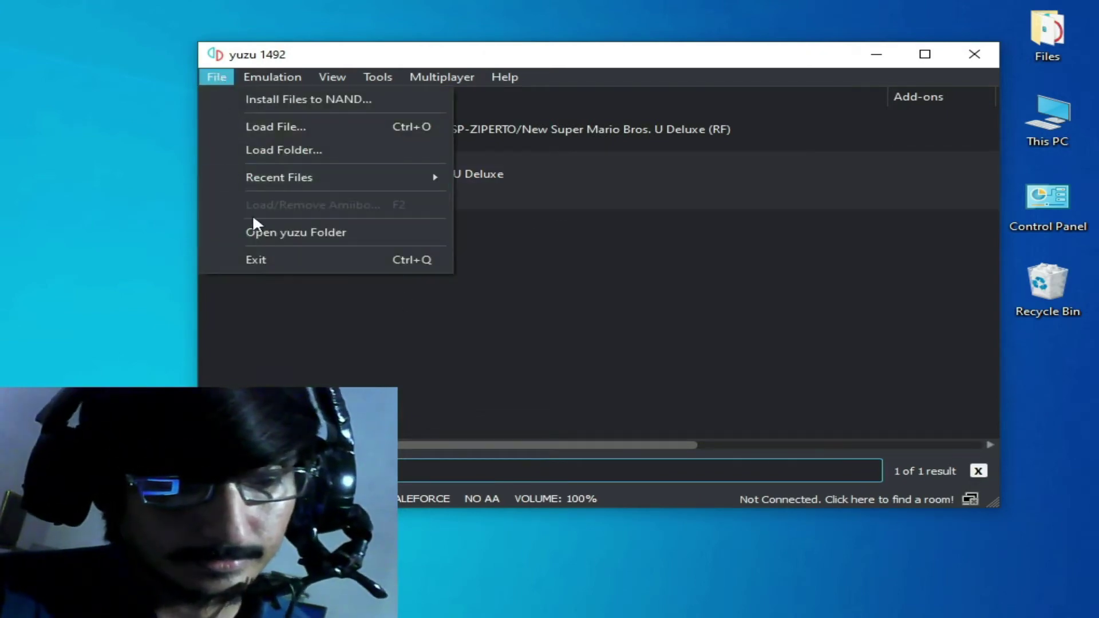
pyautogui.click(269, 235)
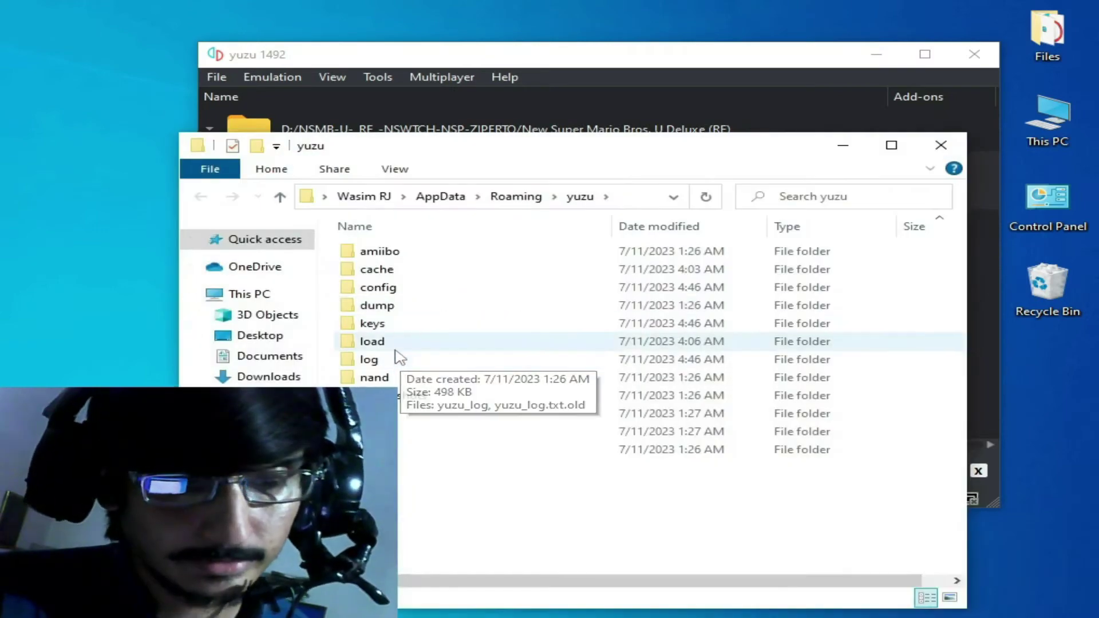
pyautogui.doubleClick(375, 379)
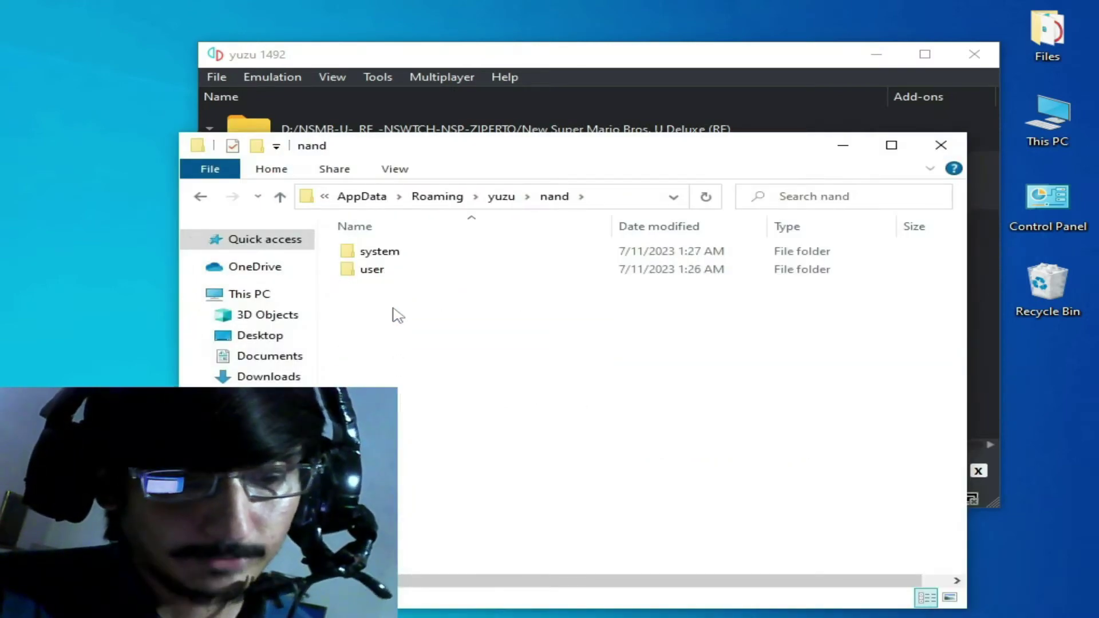
pyautogui.doubleClick(395, 253)
pyautogui.doubleClick(400, 252)
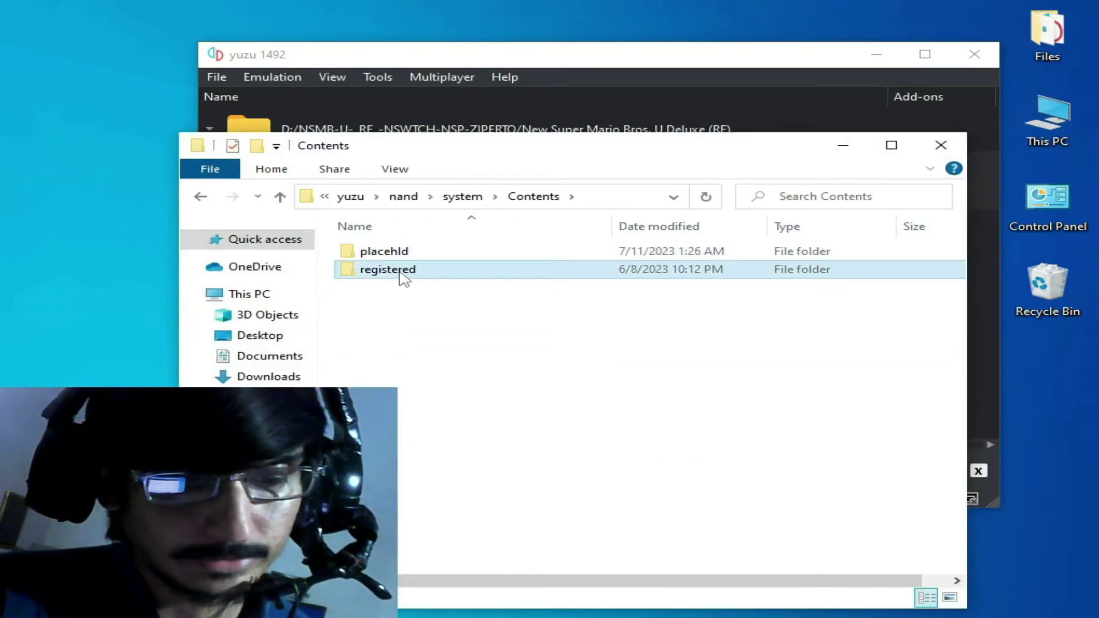
pyautogui.doubleClick(400, 270)
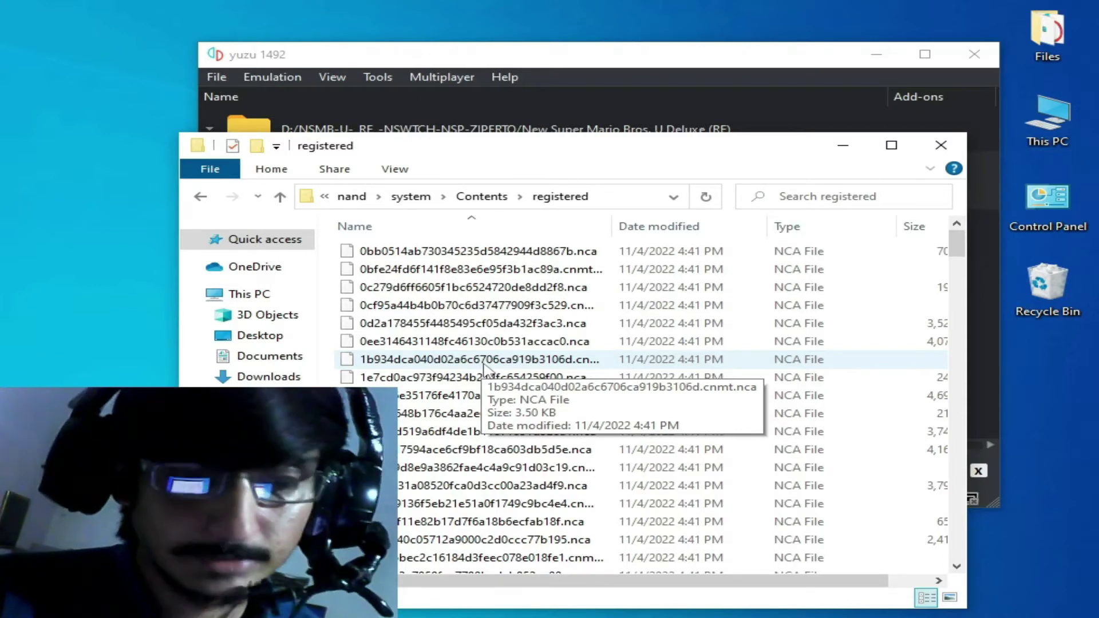
pyautogui.moveTo(570, 150); pyautogui.dragTo(578, 239)
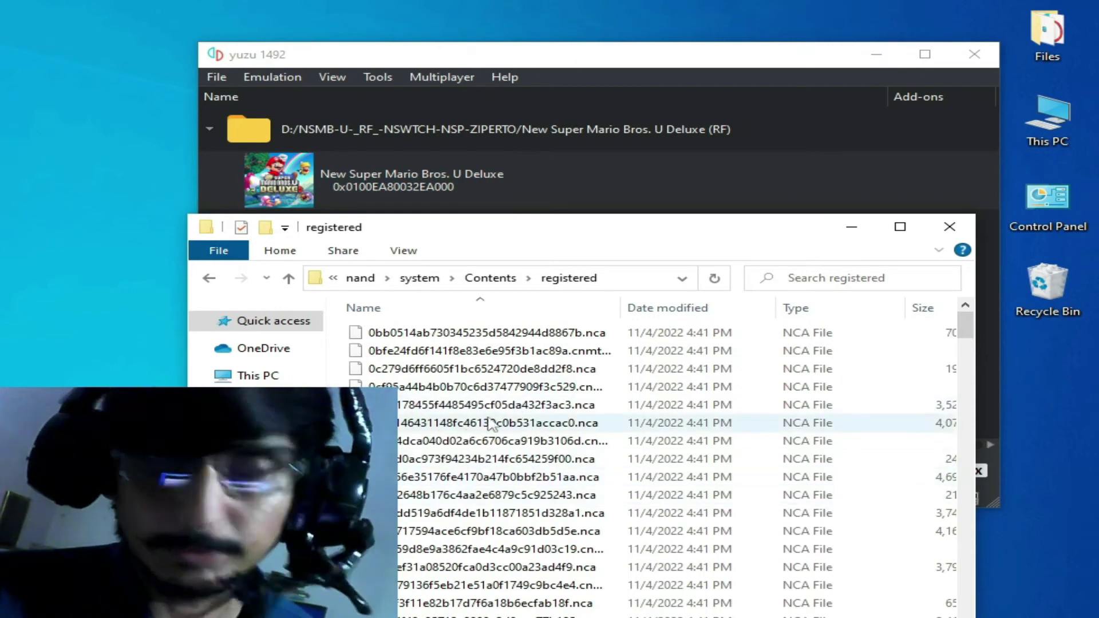
# Start New Super Mario Bros. U Deluxe, stop it with Emulation > Stop, then close the registered folder window
pyautogui.doubleClick(450, 191)
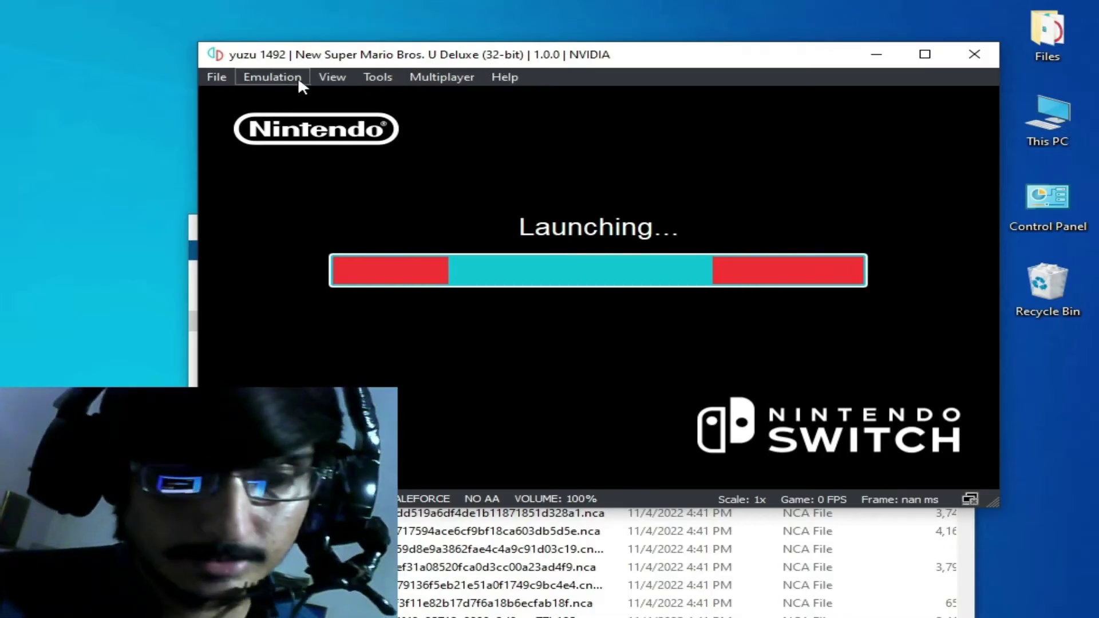
pyautogui.click(277, 80)
pyautogui.click(291, 124)
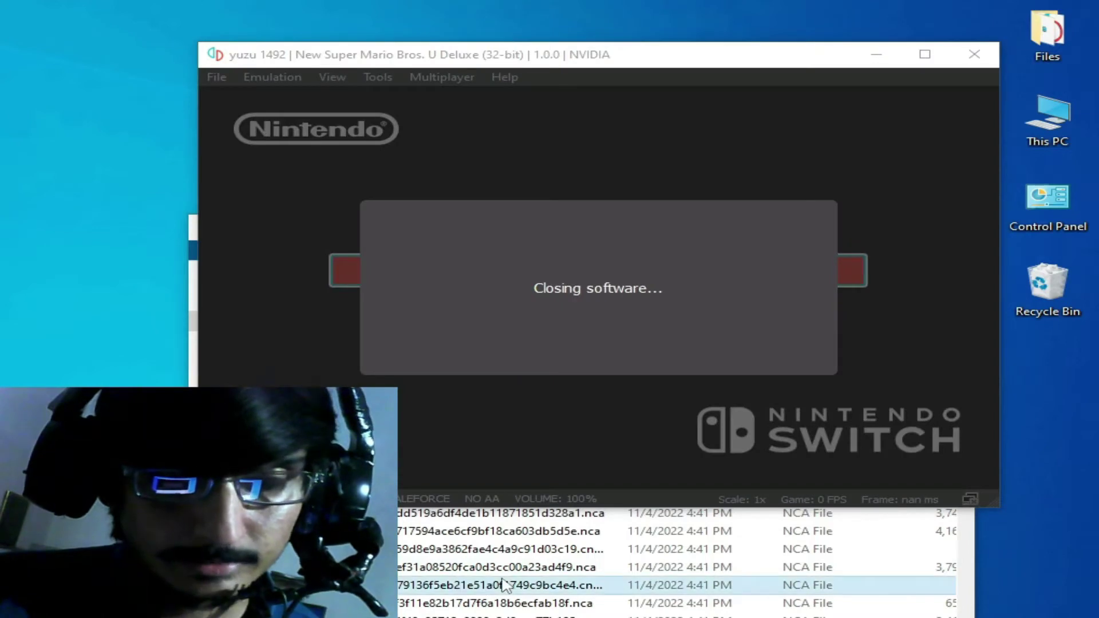
pyautogui.click(505, 585)
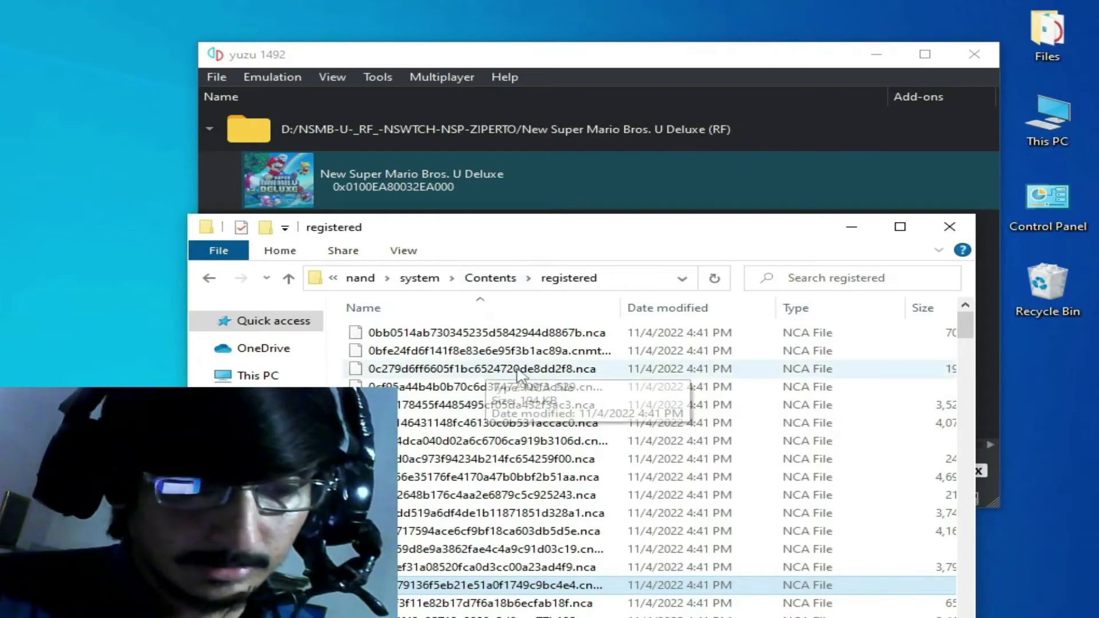
pyautogui.click(950, 227)
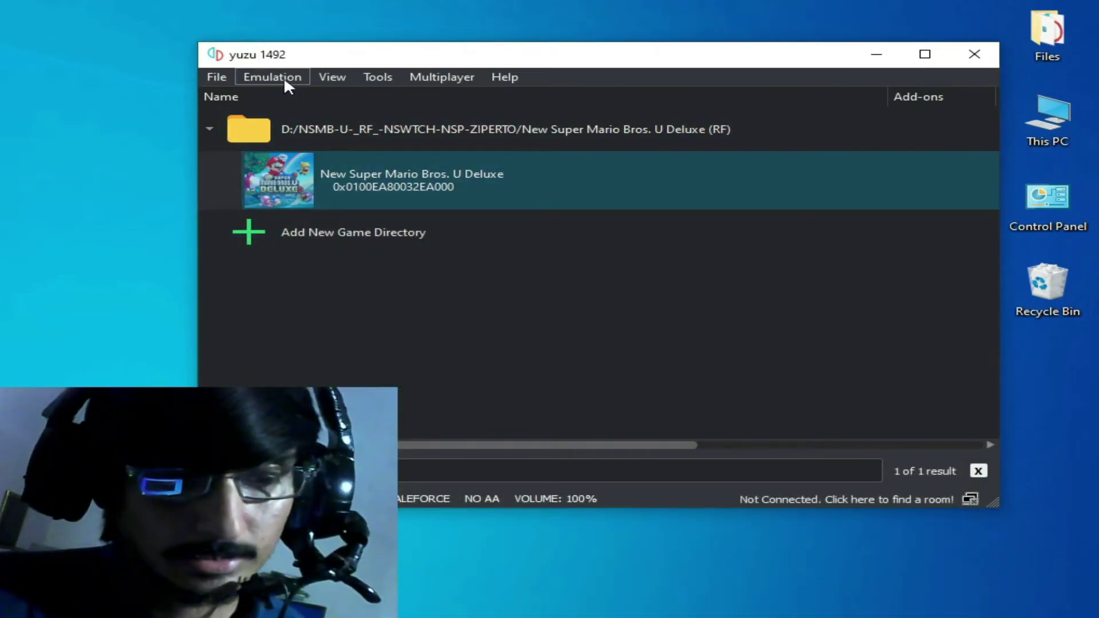
pyautogui.click(285, 77)
pyautogui.click(303, 174)
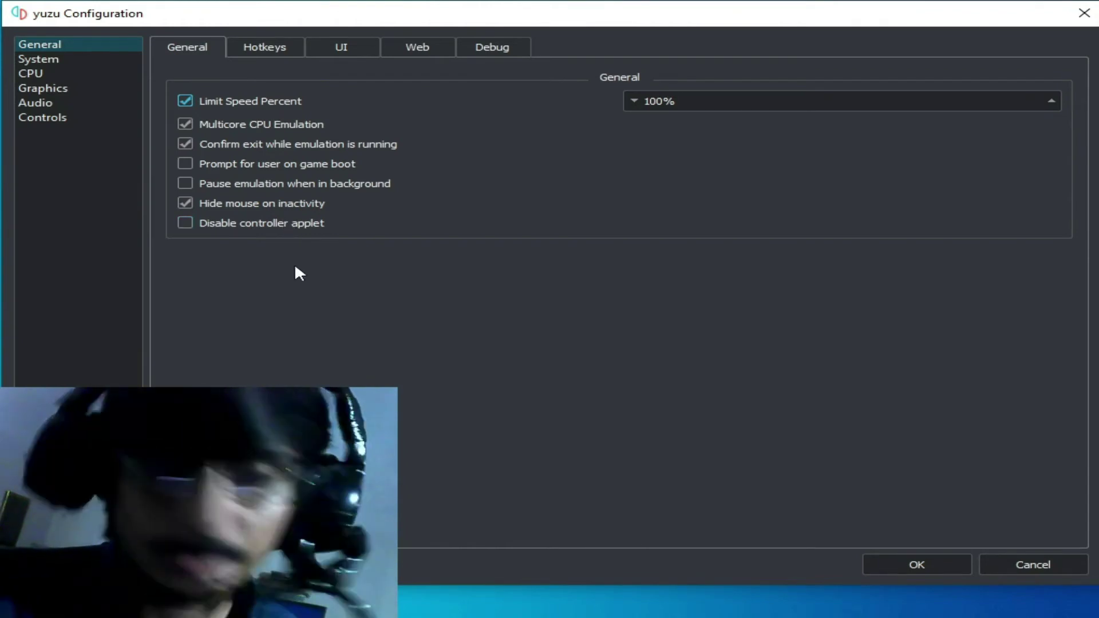
pyautogui.click(43, 90)
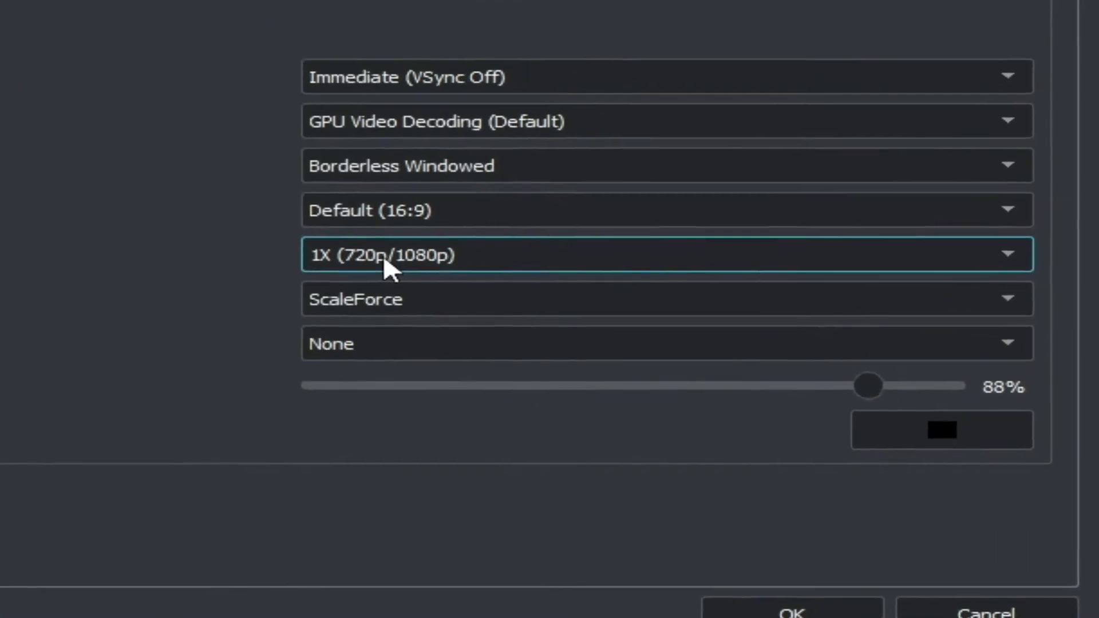
pyautogui.click(438, 275)
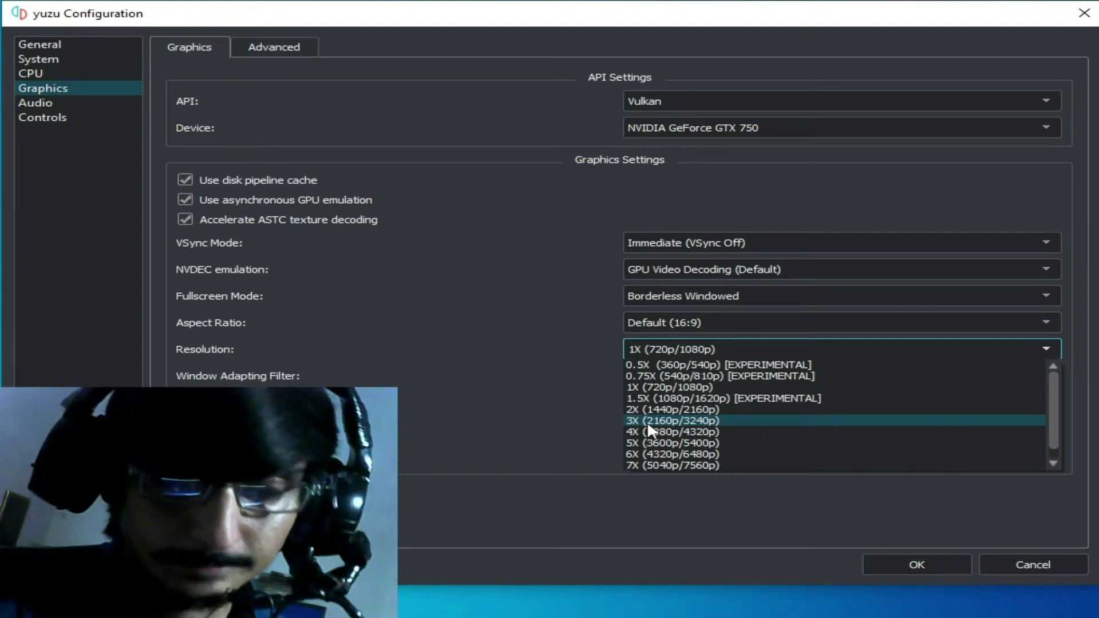
pyautogui.click(1004, 563)
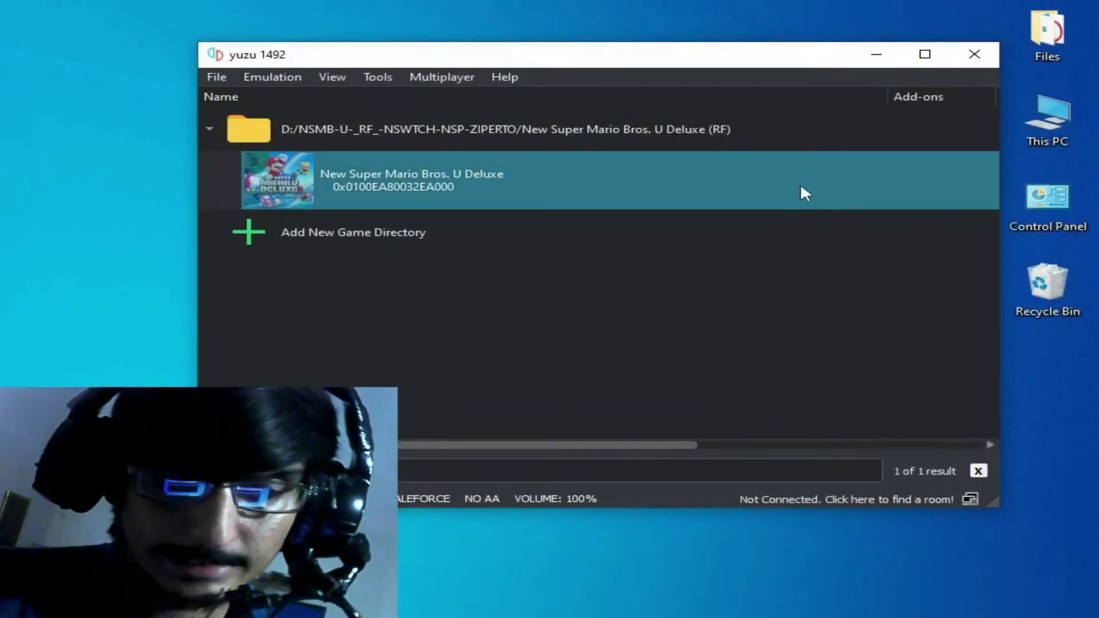
pyautogui.moveTo(781, 64); pyautogui.dragTo(567, 75)
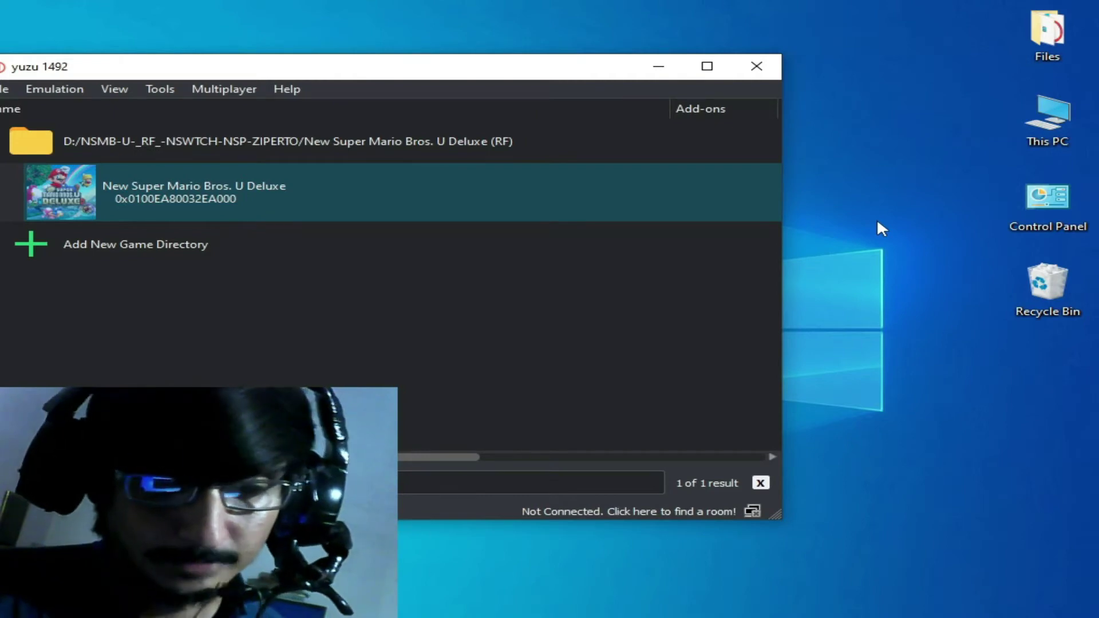
pyautogui.rightClick(860, 230)
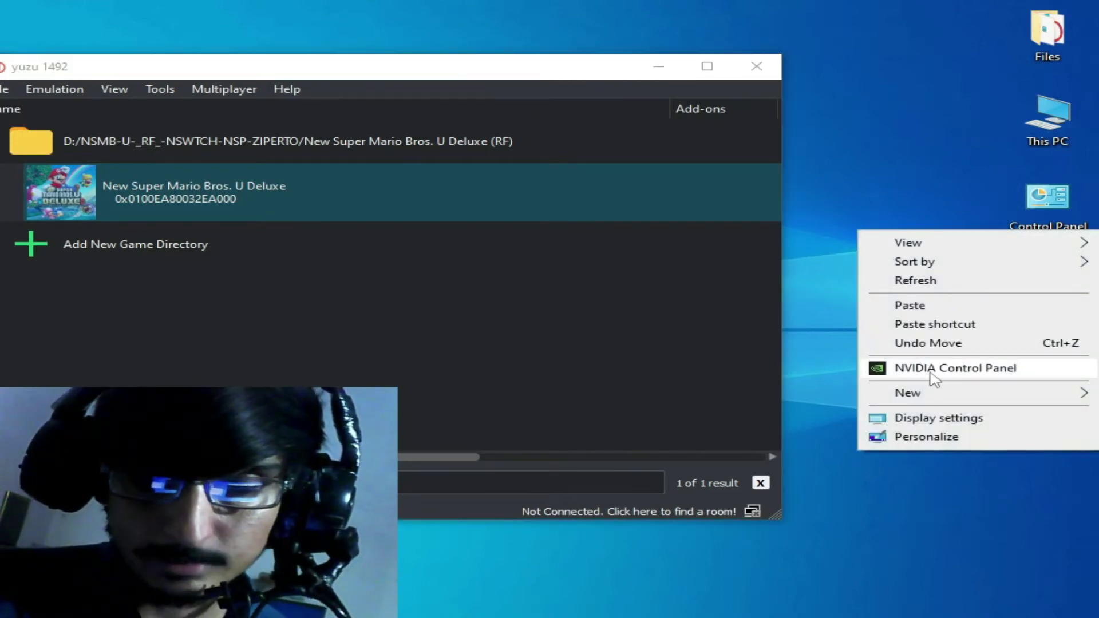
pyautogui.click(931, 371)
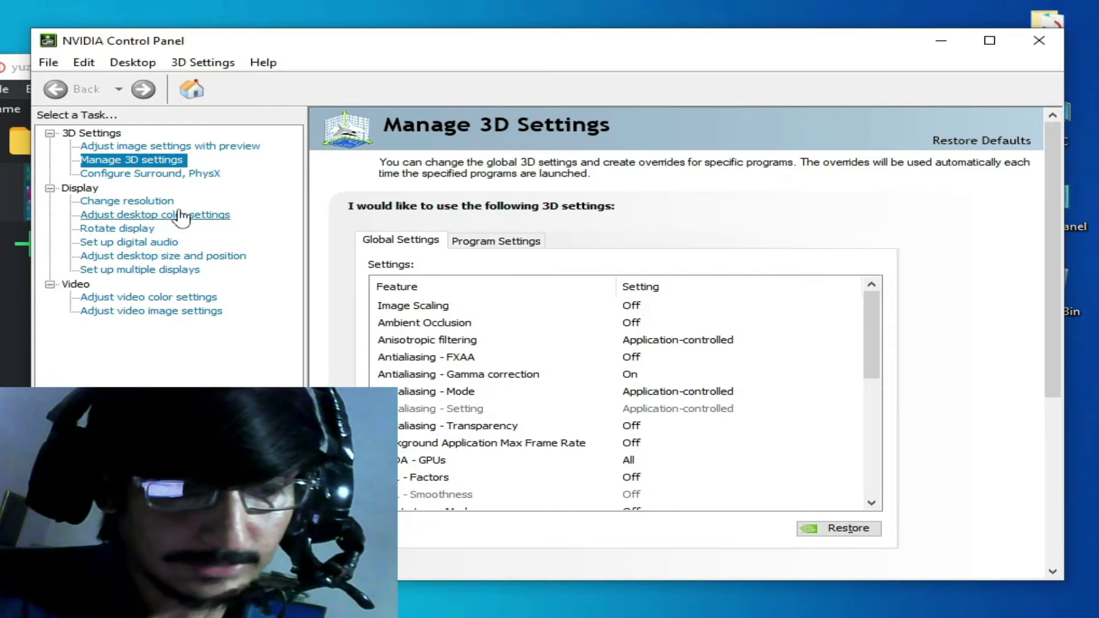
pyautogui.click(153, 205)
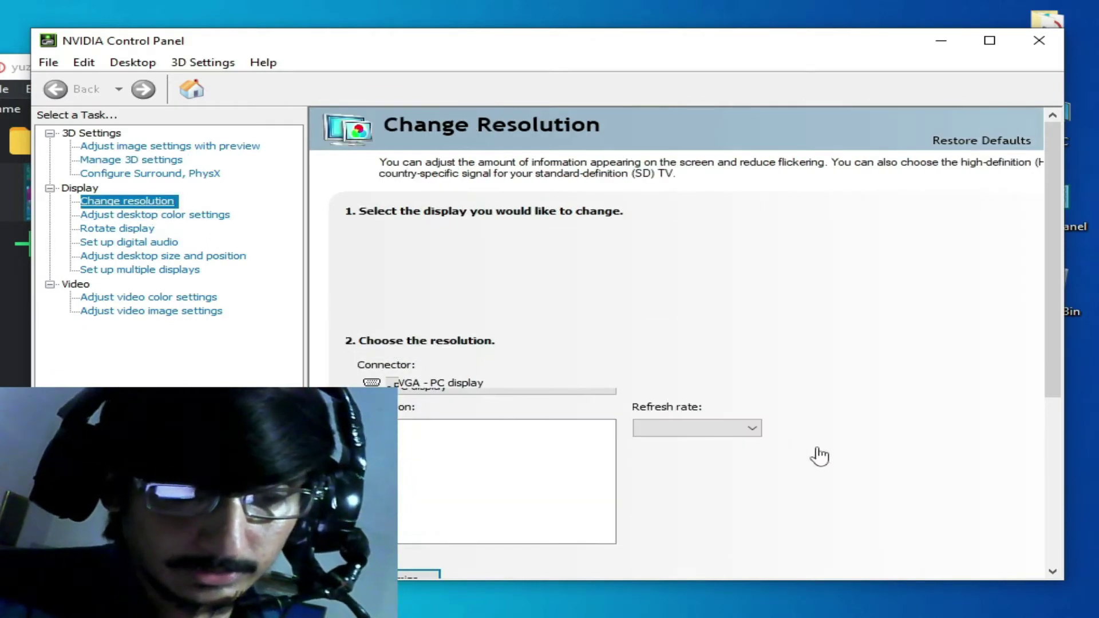
pyautogui.scroll(-3, 859, 315)
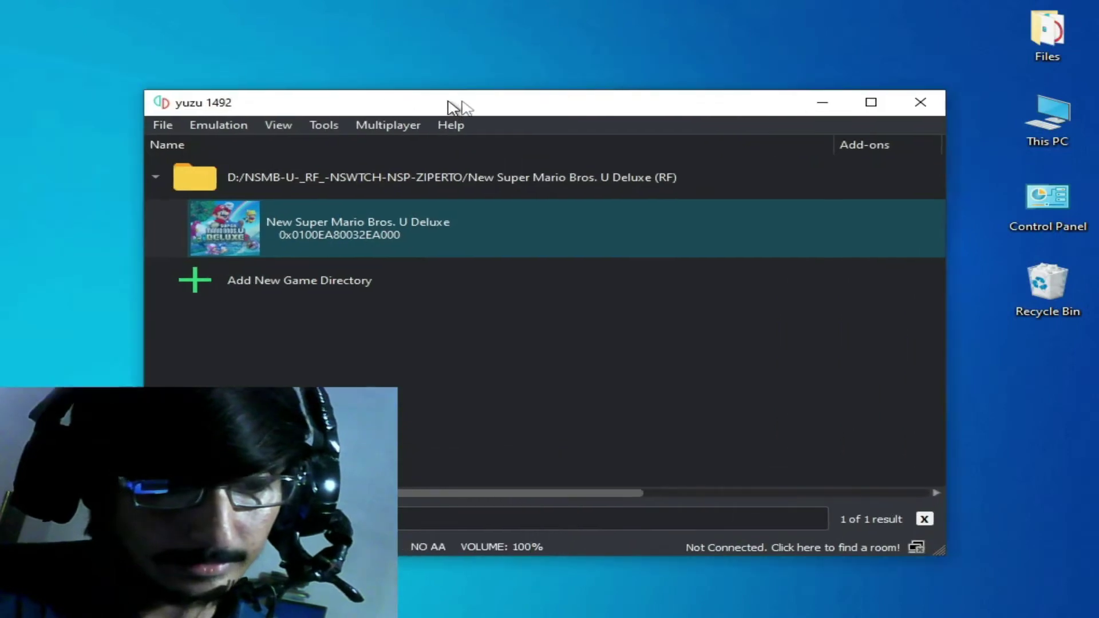
pyautogui.moveTo(453, 106); pyautogui.dragTo(565, 106)
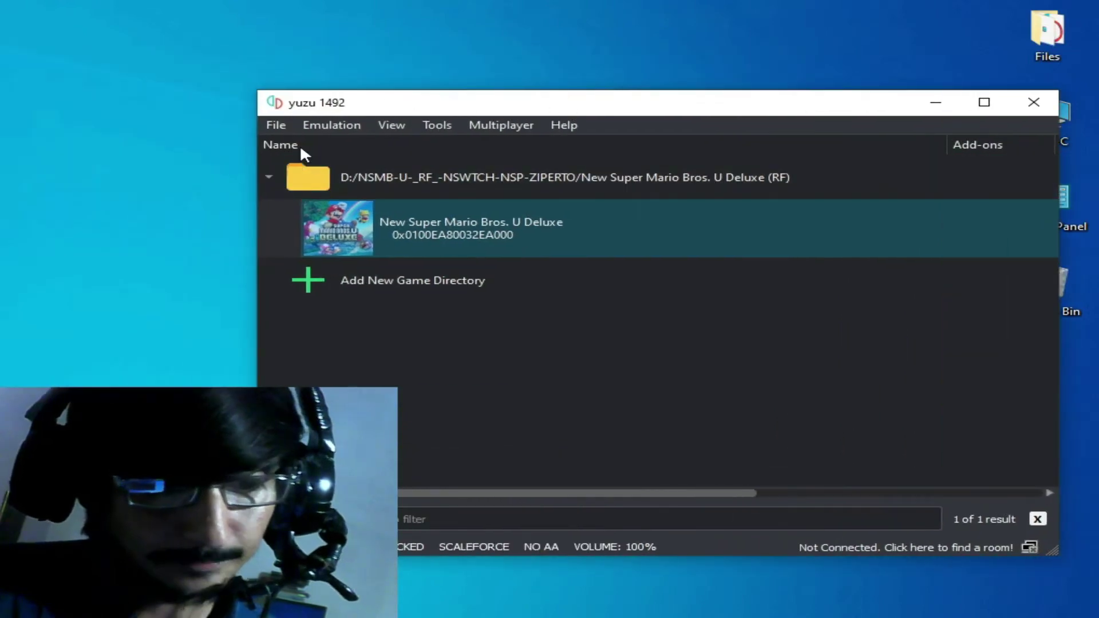
pyautogui.click(329, 126)
pyautogui.click(350, 217)
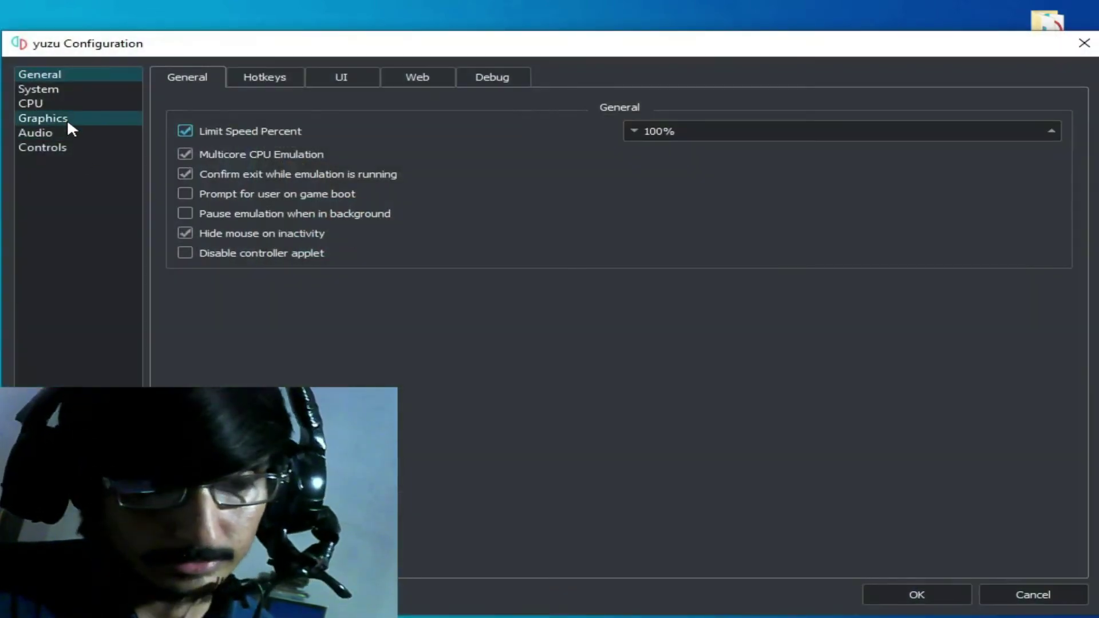
pyautogui.click(64, 119)
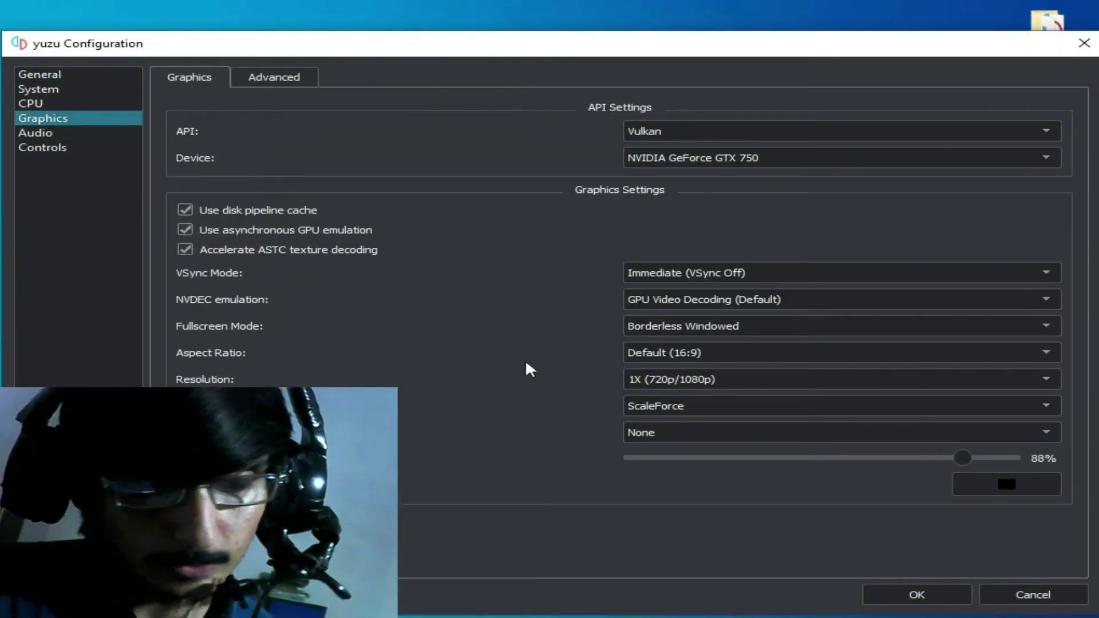
pyautogui.click(710, 379)
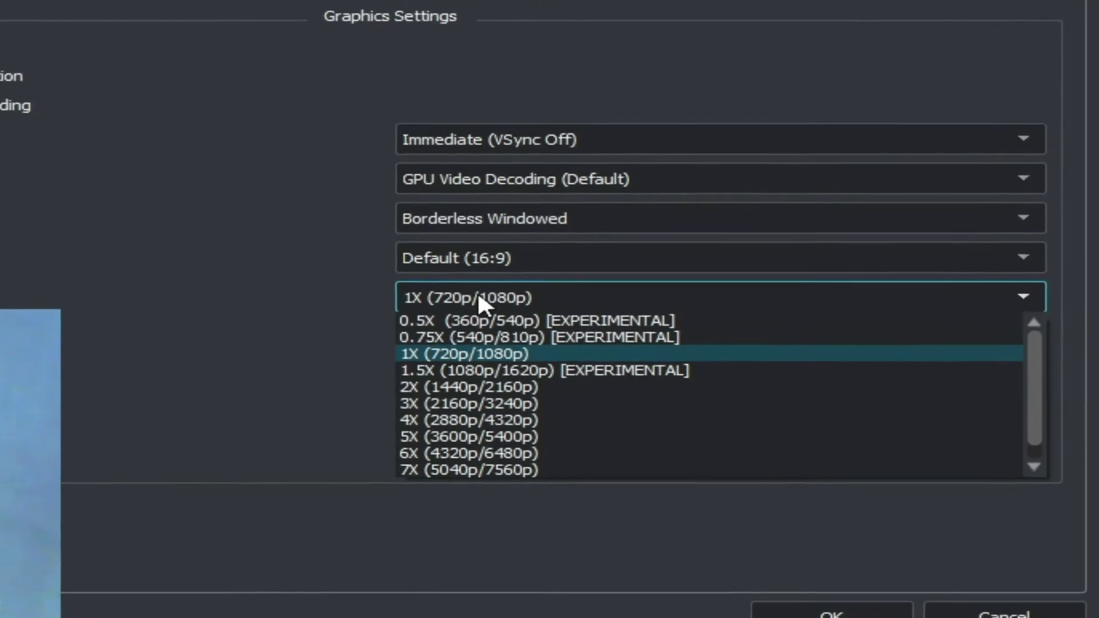
pyautogui.click(317, 360)
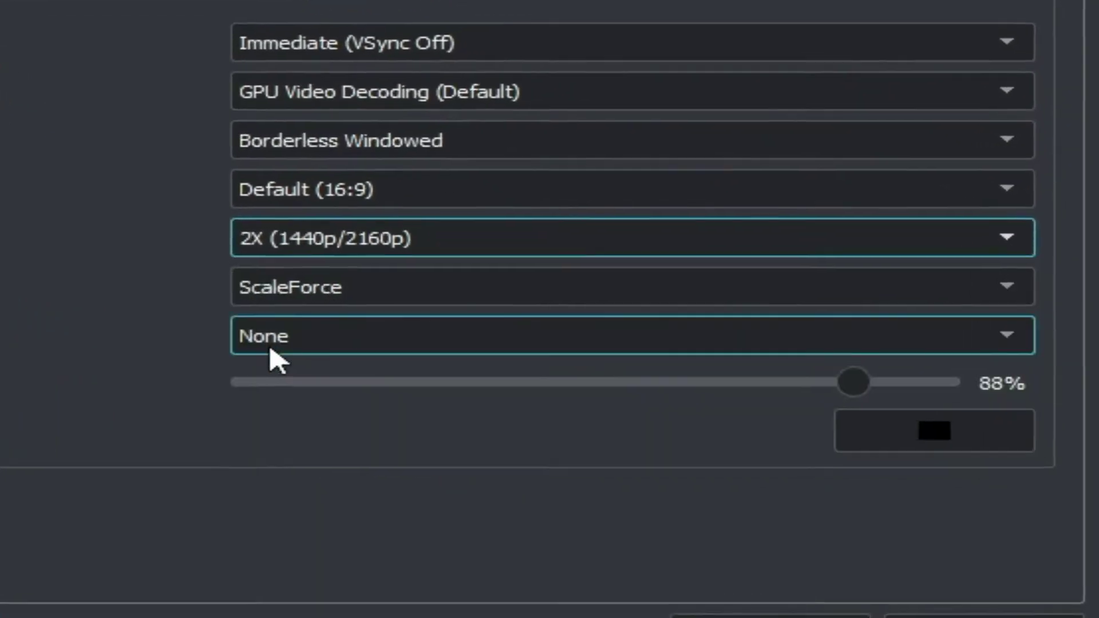
pyautogui.click(380, 262)
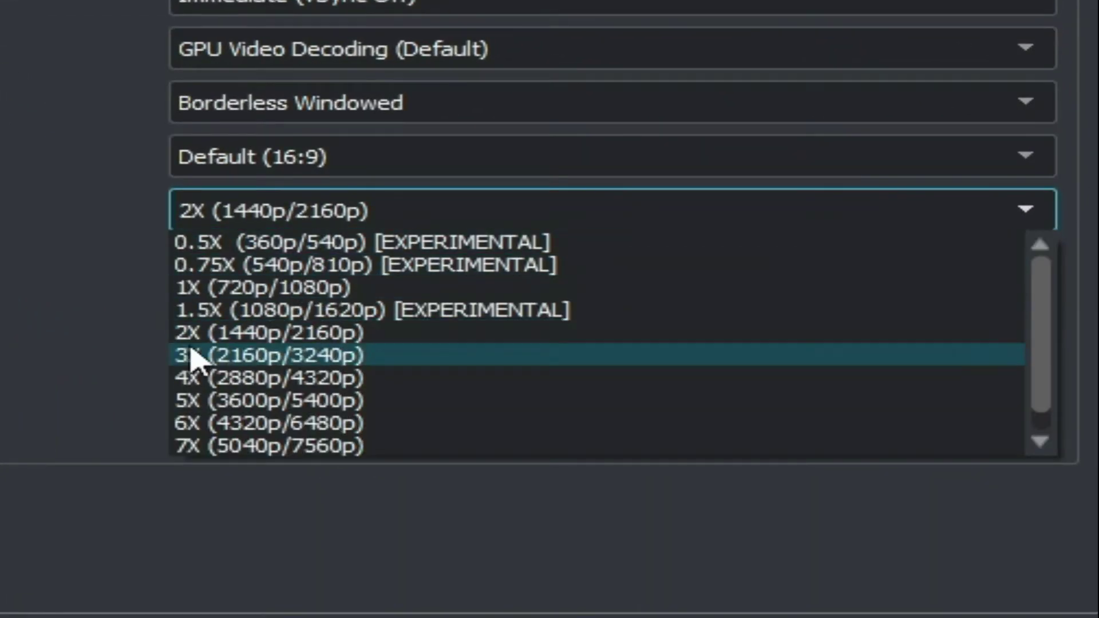
pyautogui.click(192, 356)
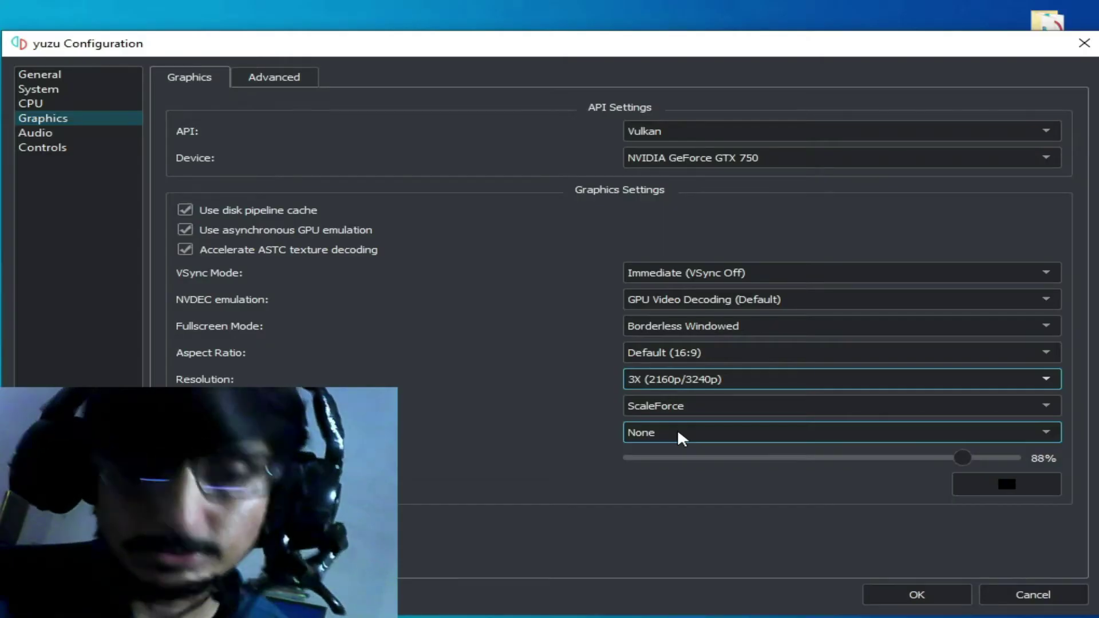
pyautogui.click(657, 380)
pyautogui.click(651, 439)
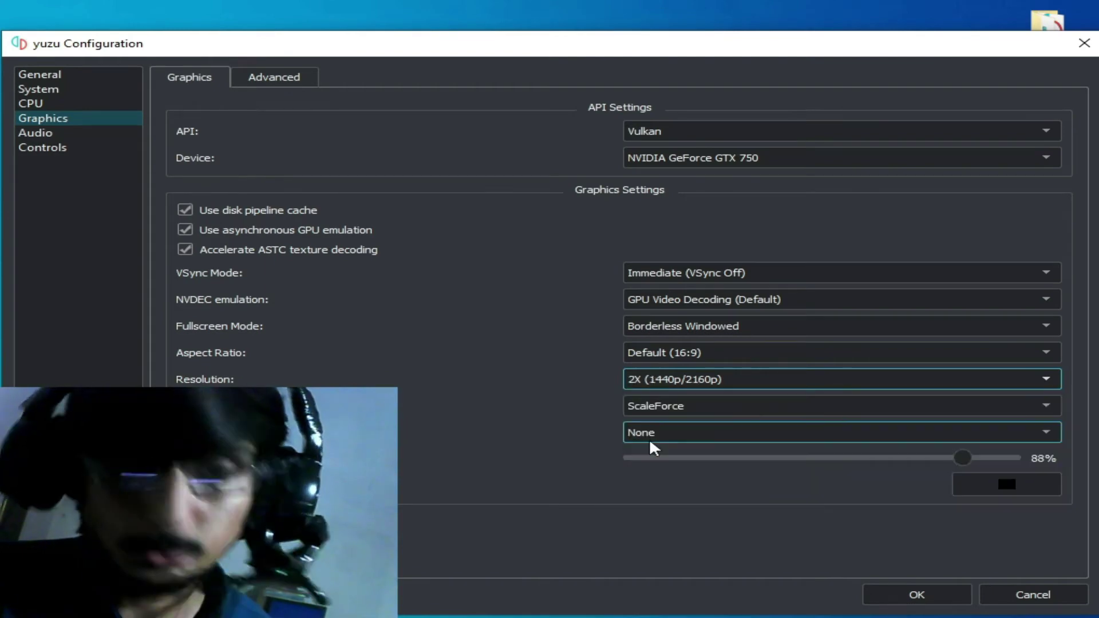
pyautogui.click(668, 381)
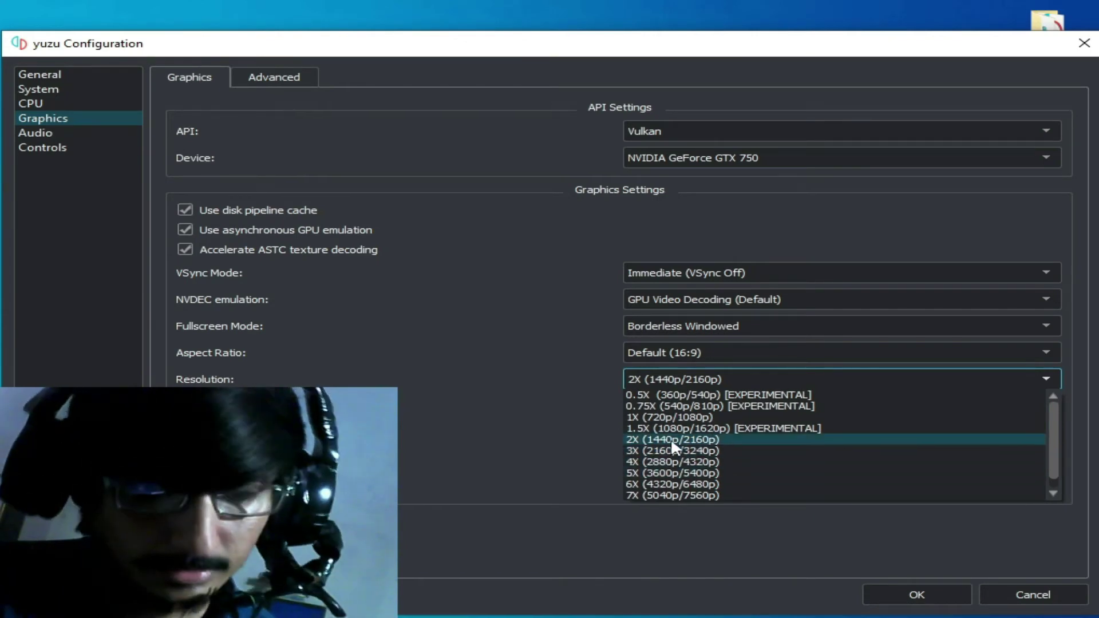
pyautogui.click(651, 418)
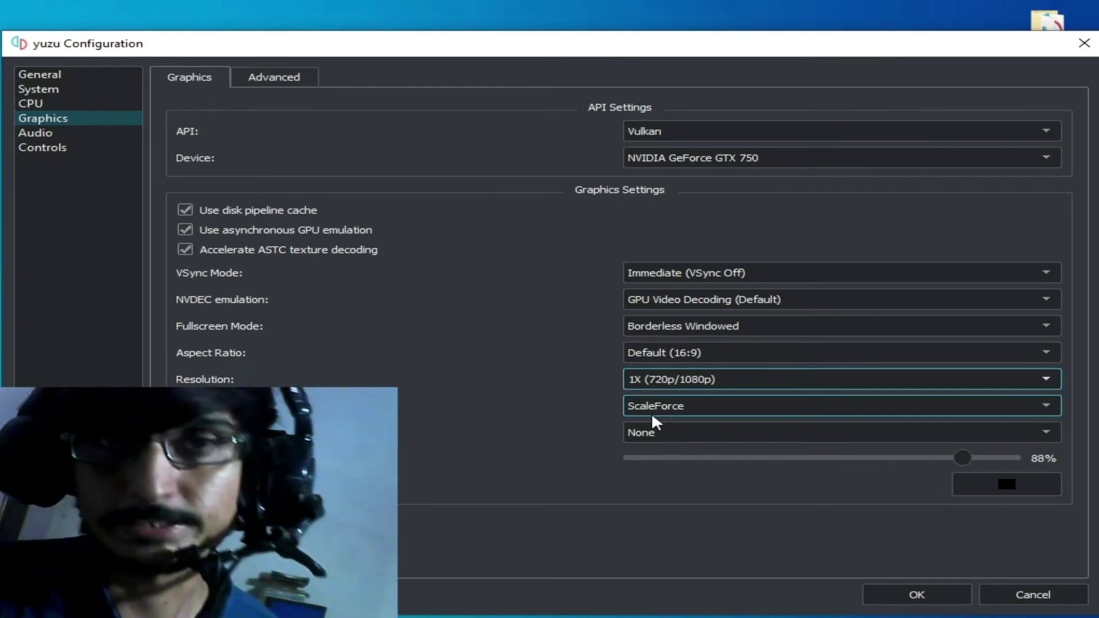
pyautogui.click(917, 595)
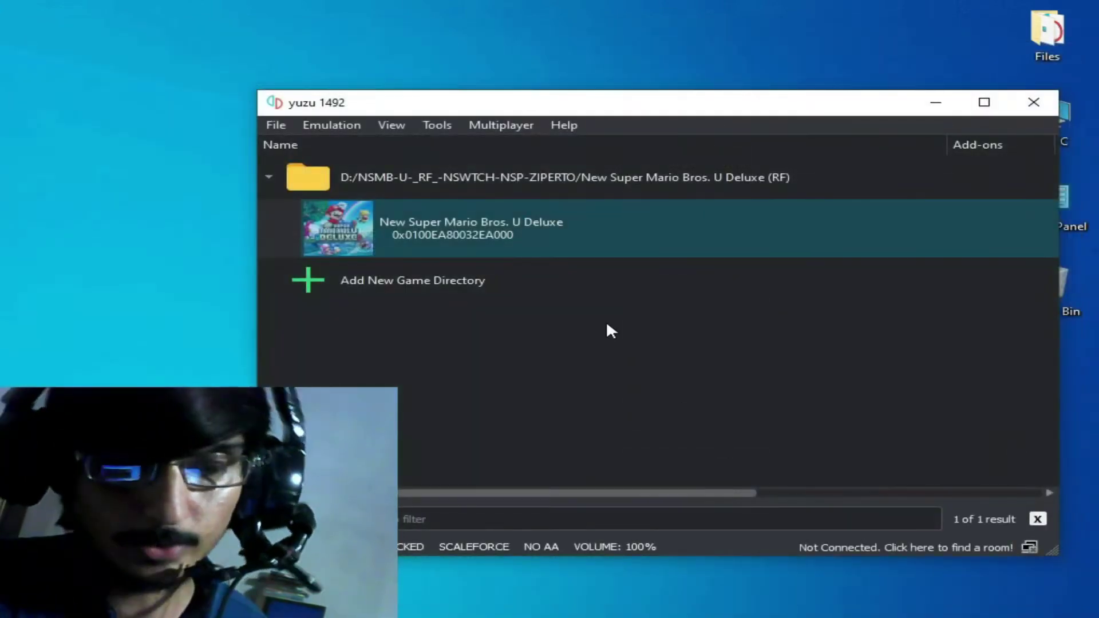
# Open yuzu's Configuration and go through CPU and System back to the General settings page
pyautogui.moveTo(659, 109); pyautogui.dragTo(604, 66)
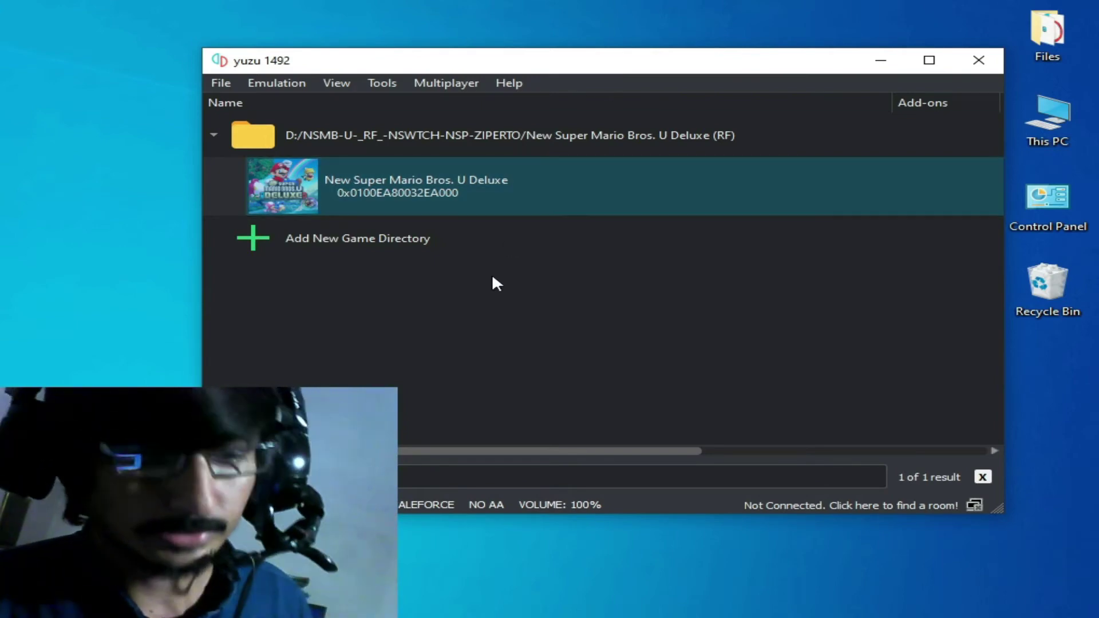
pyautogui.click(278, 84)
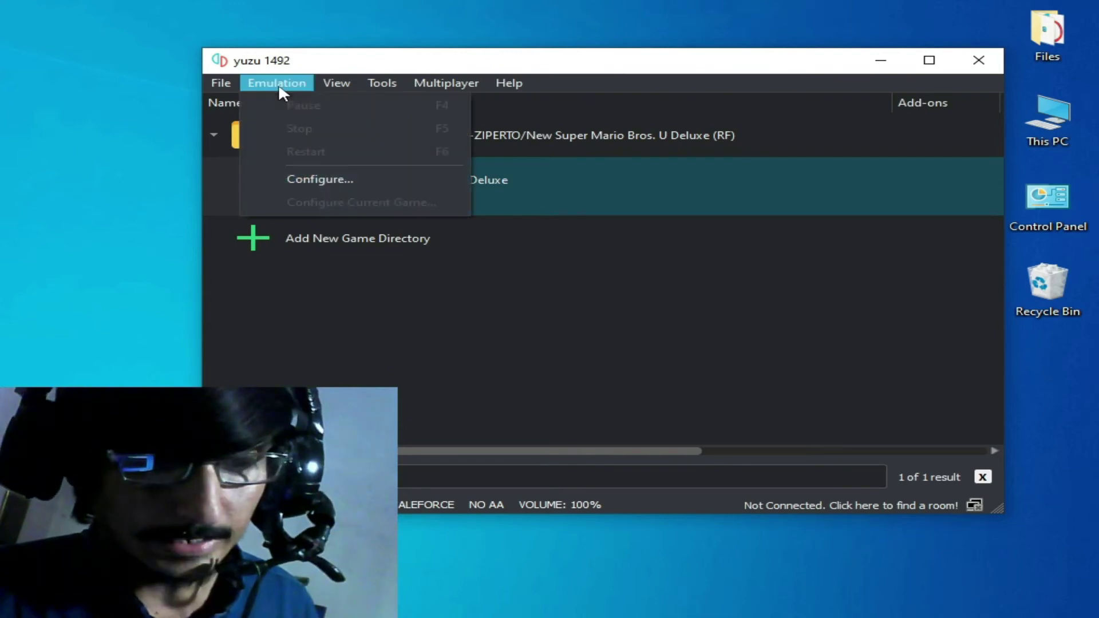
pyautogui.click(314, 182)
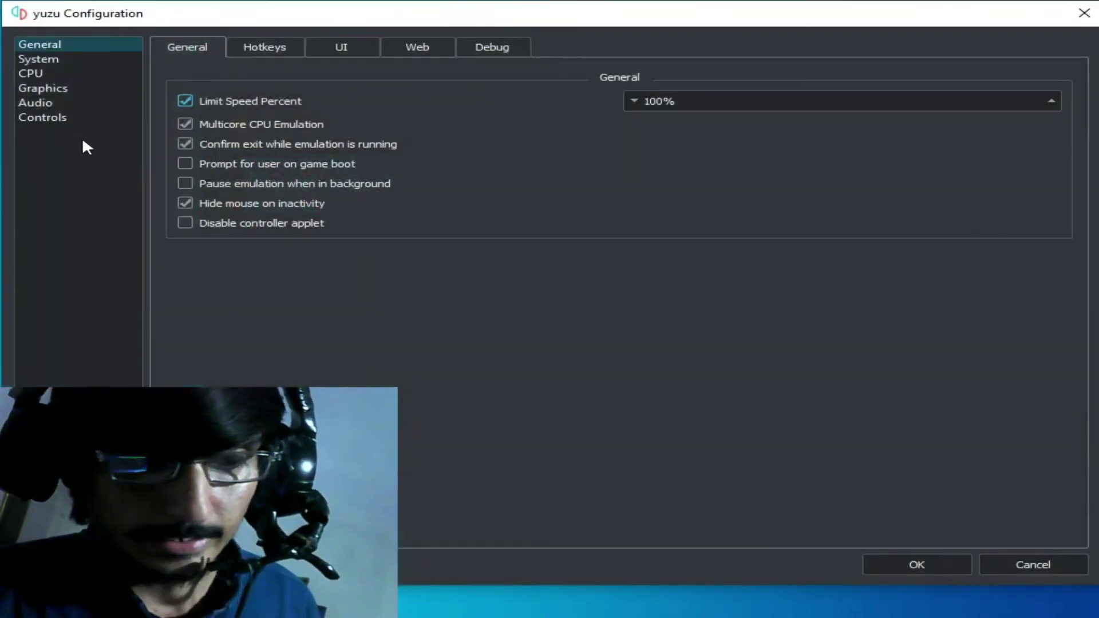
pyautogui.click(32, 74)
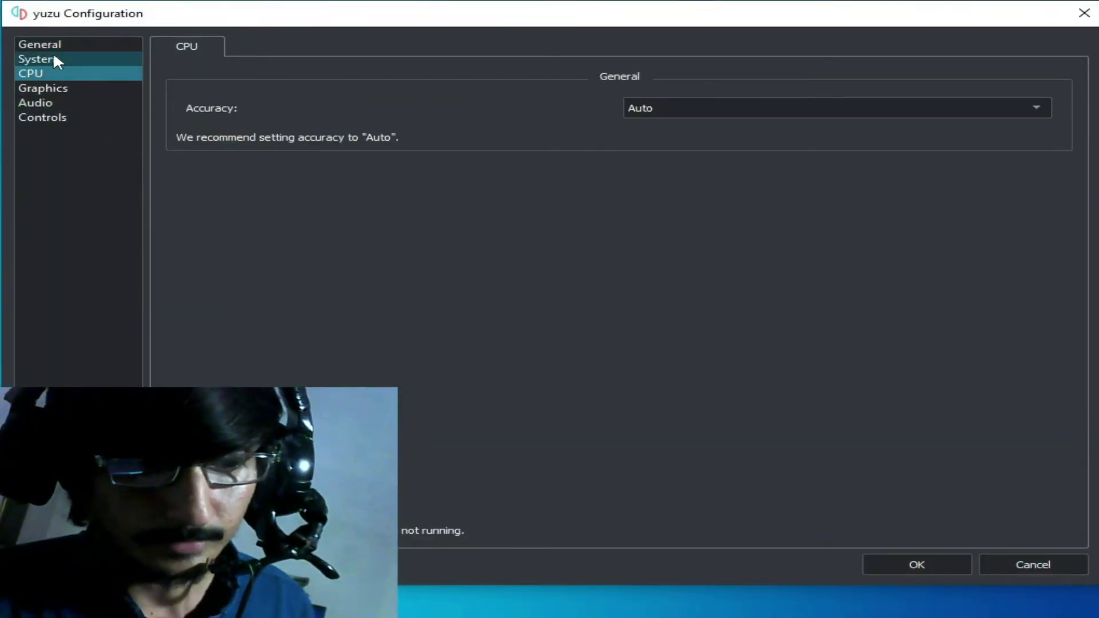
pyautogui.click(53, 57)
pyautogui.click(55, 47)
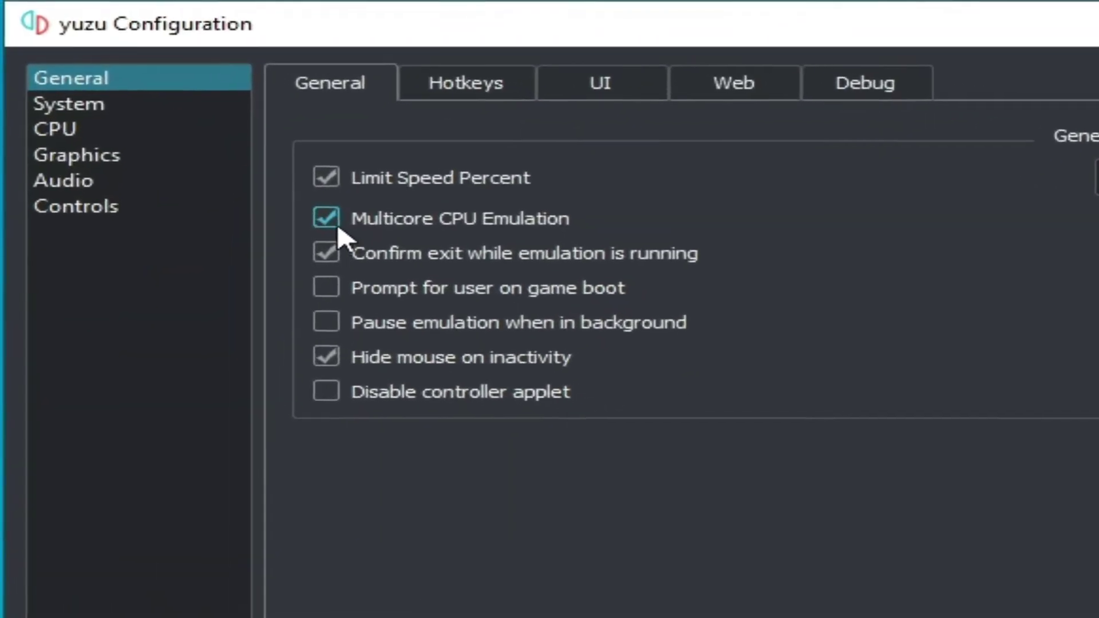
# Toggle Multicore CPU Emulation off and back on, then type MSCONFIG into Windows search
pyautogui.click(299, 201)
pyautogui.click(299, 201)
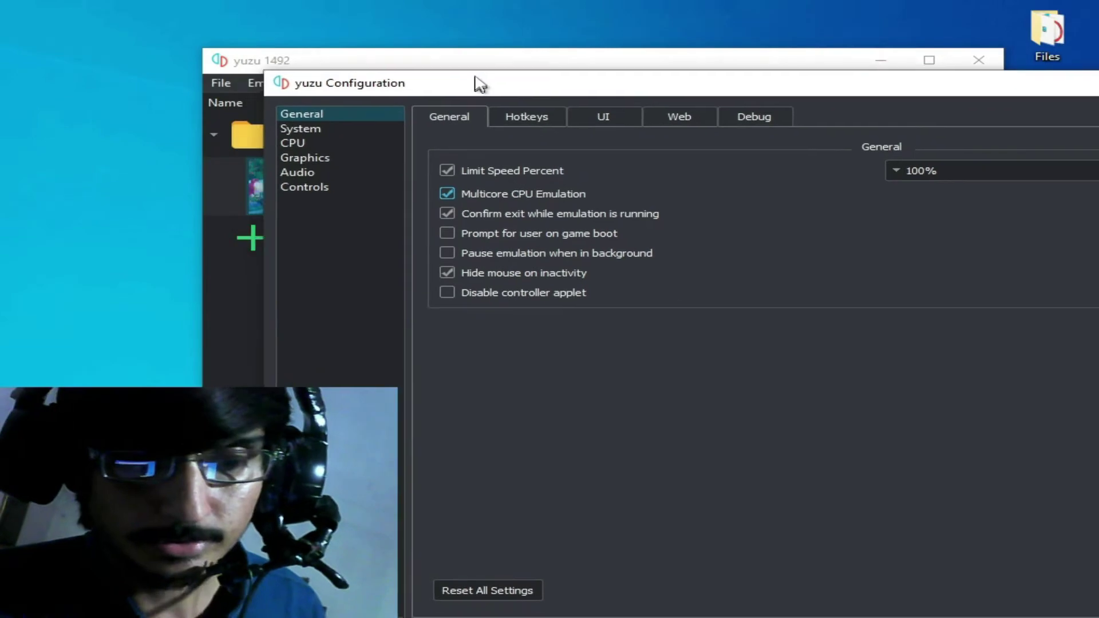
pyautogui.moveTo(450, 55); pyautogui.dragTo(442, 55)
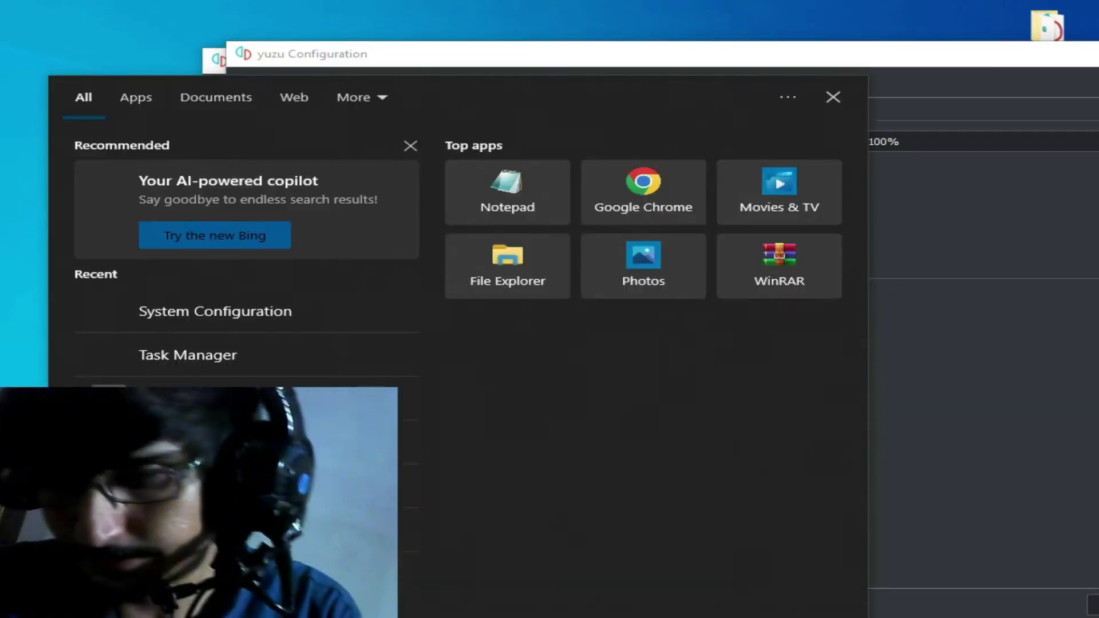
pyautogui.write('MSCONFIG')
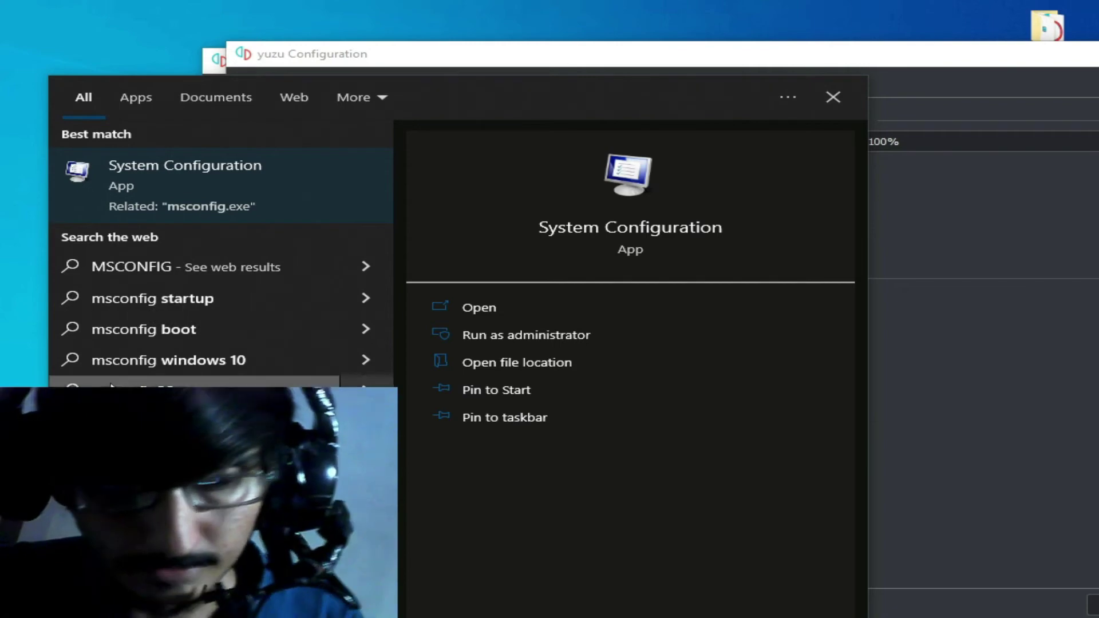
# Open the System Configuration best match from the MSCONFIG search results
pyautogui.click(162, 180)
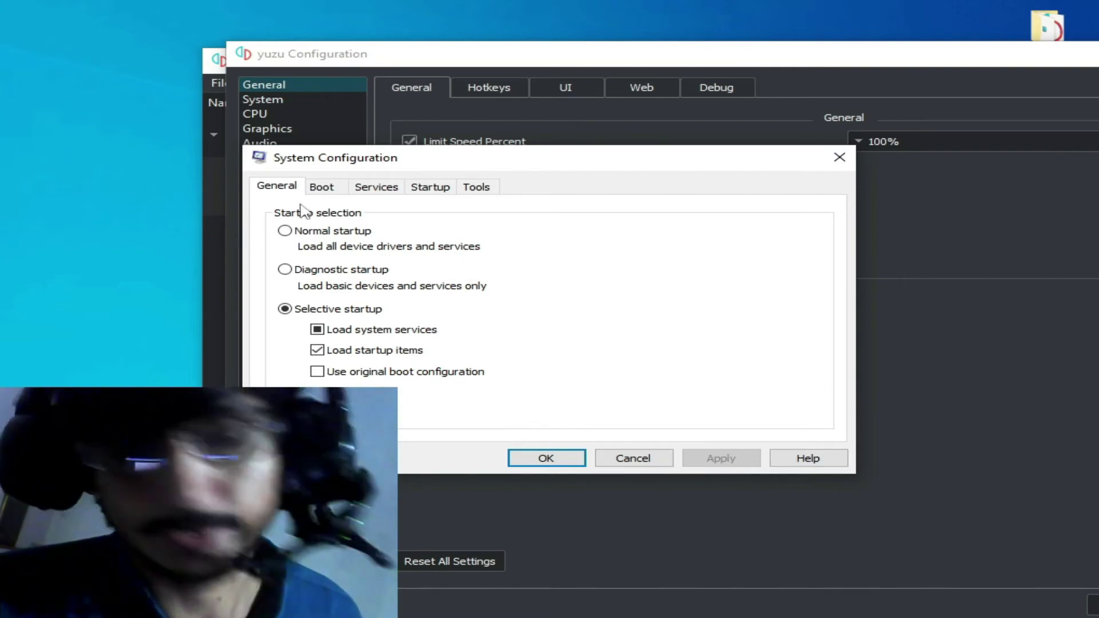
# In Boot > Advanced options, toggle Maximum memory on and off, leaving it unchecked
pyautogui.moveTo(359, 167); pyautogui.dragTo(337, 140)
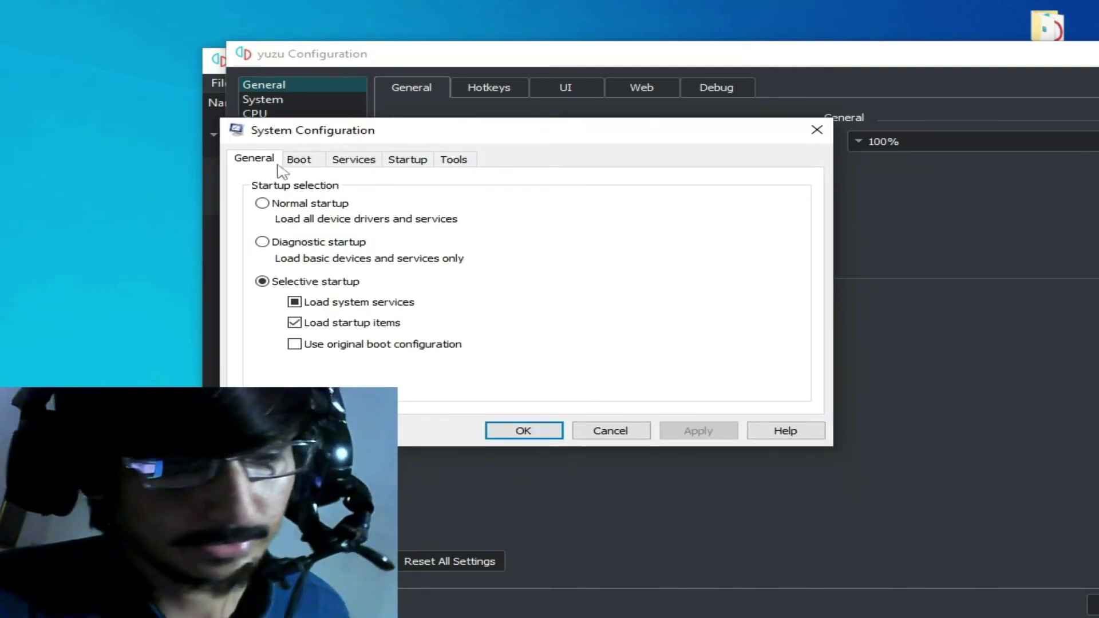
pyautogui.click(300, 163)
pyautogui.click(312, 290)
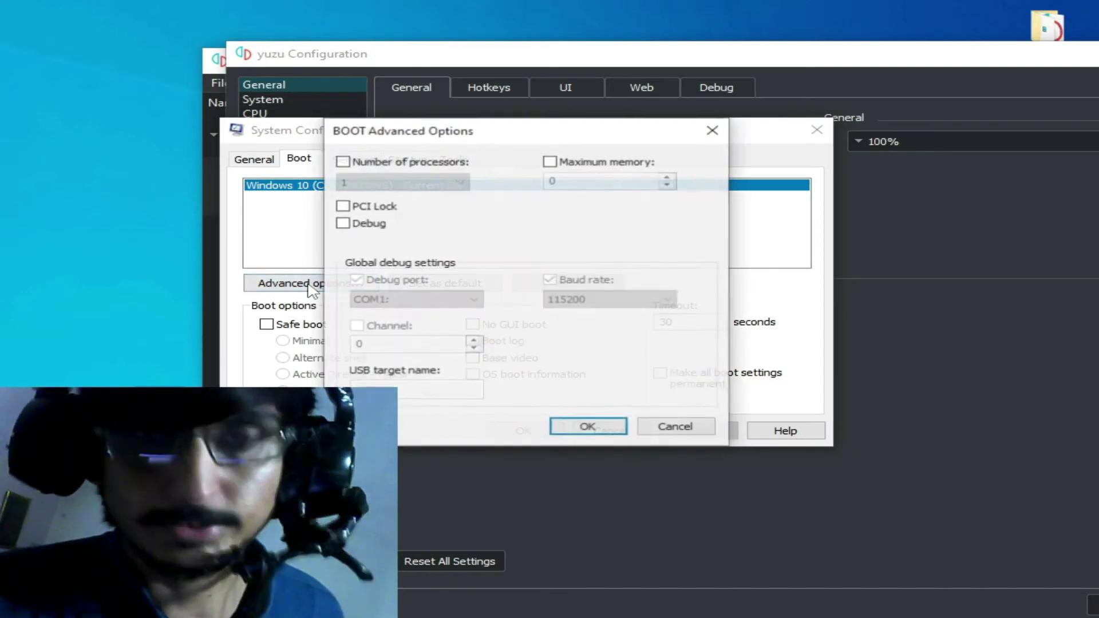
pyautogui.click(550, 163)
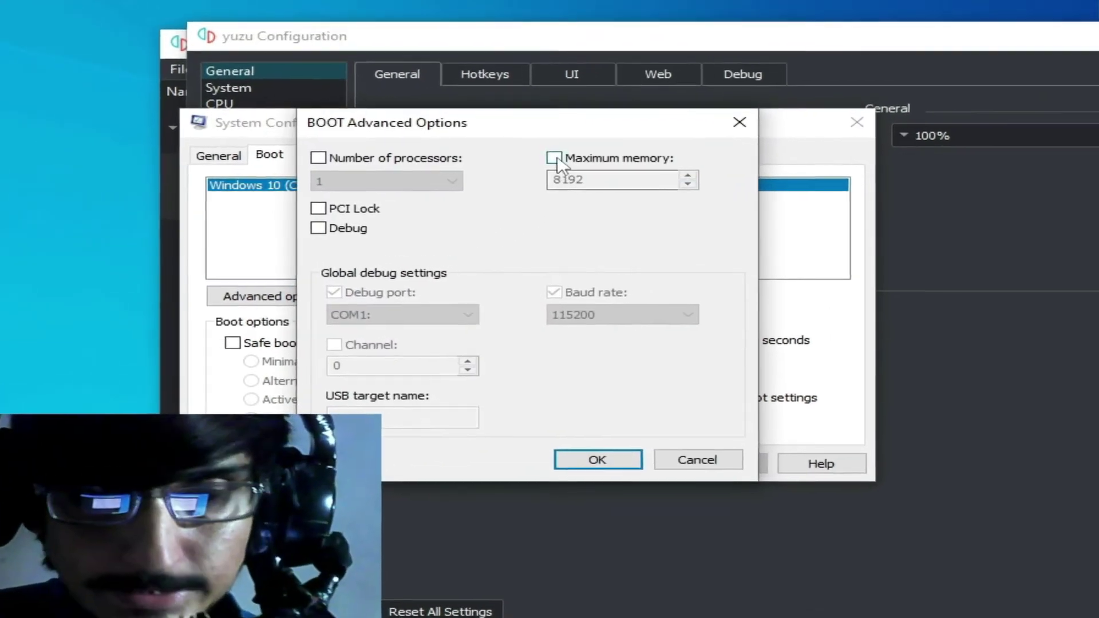
pyautogui.click(555, 159)
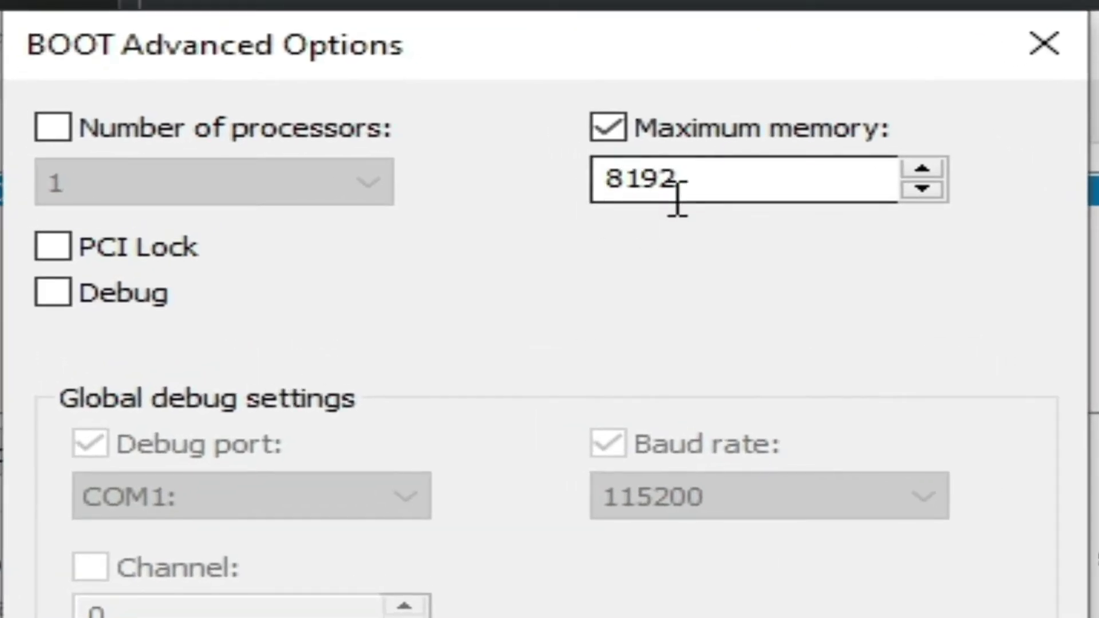
pyautogui.click(608, 127)
pyautogui.click(603, 122)
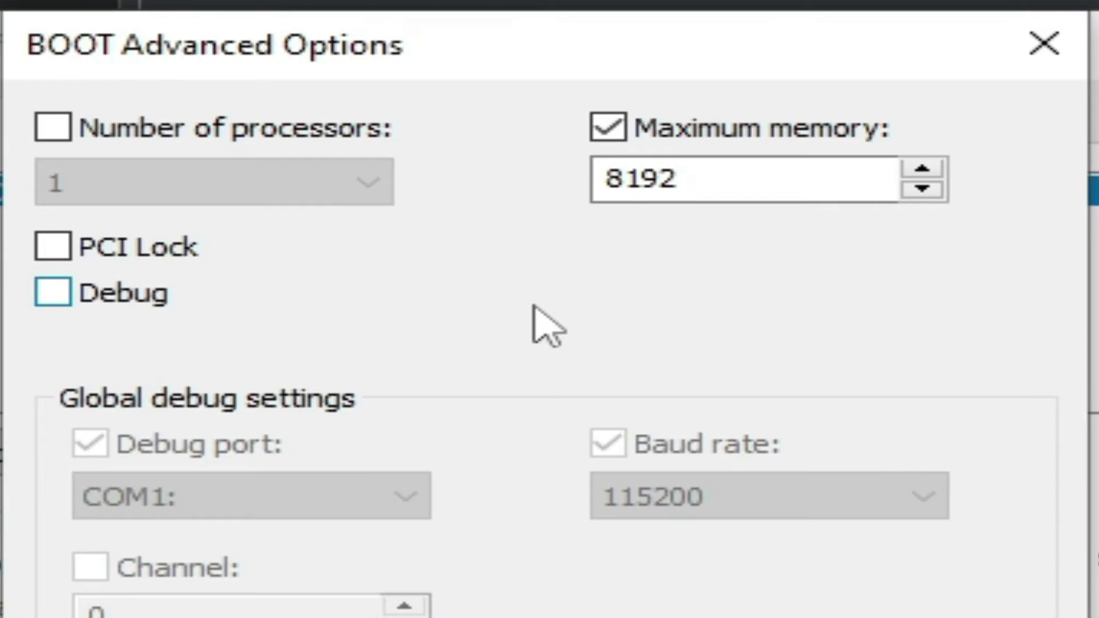
pyautogui.click(617, 123)
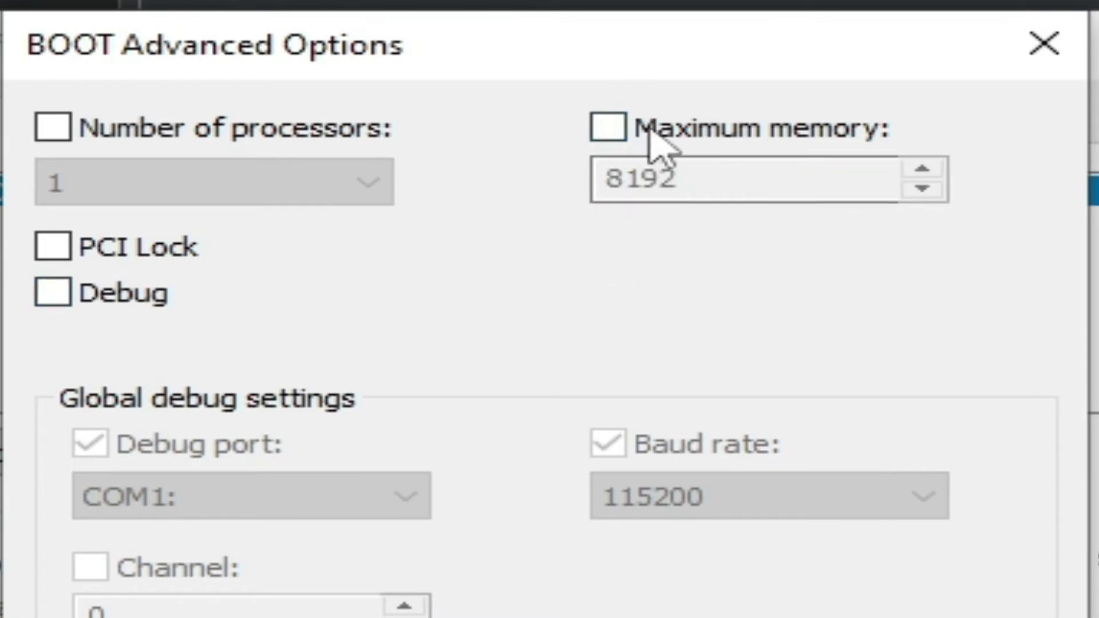
# Try Number of processors at 4, uncheck it again, then confirm with OK, Apply and OK
pyautogui.click(56, 137)
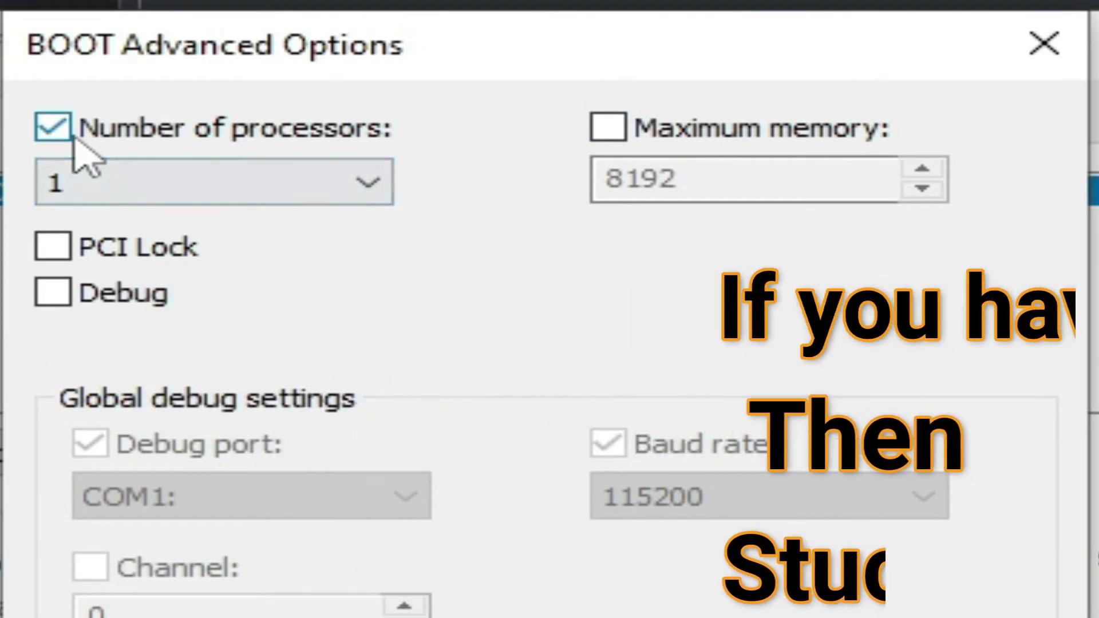
pyautogui.click(228, 187)
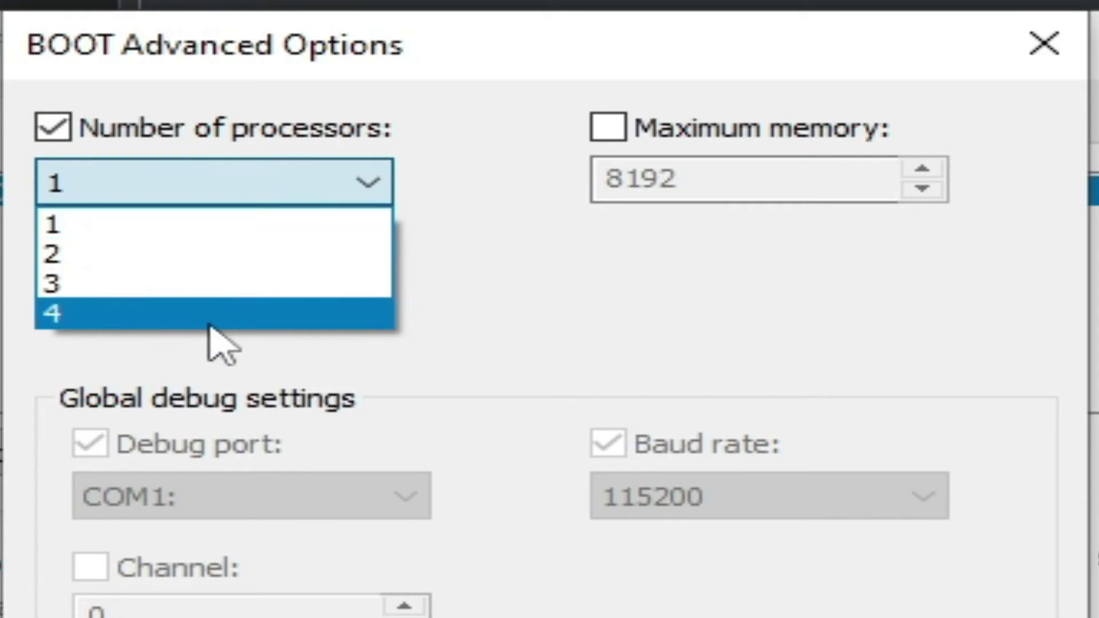
pyautogui.click(209, 320)
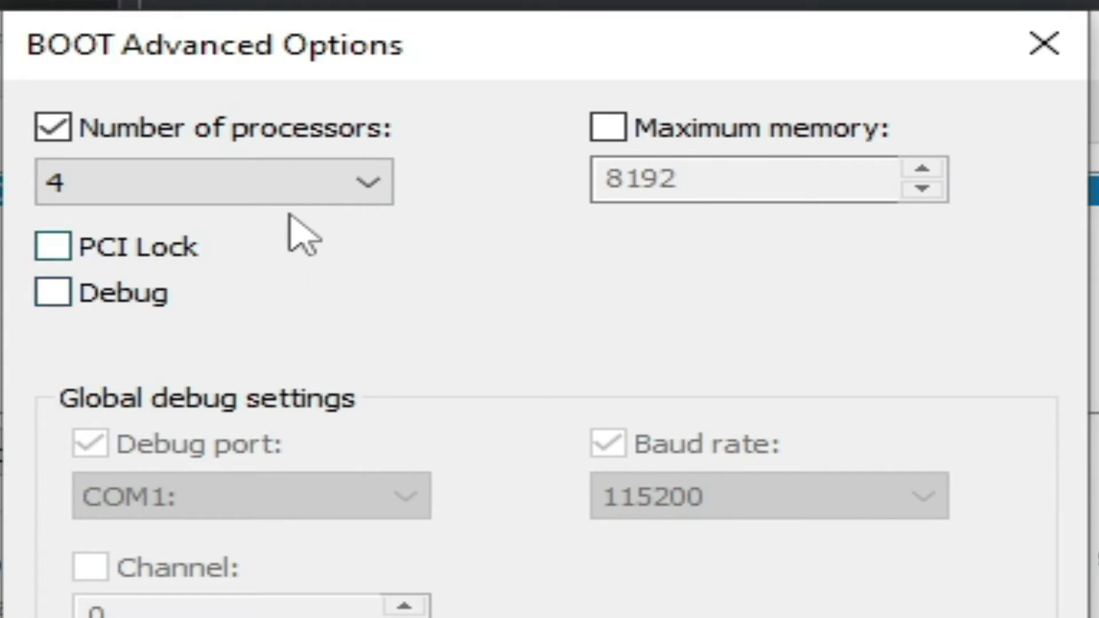
pyautogui.click(45, 120)
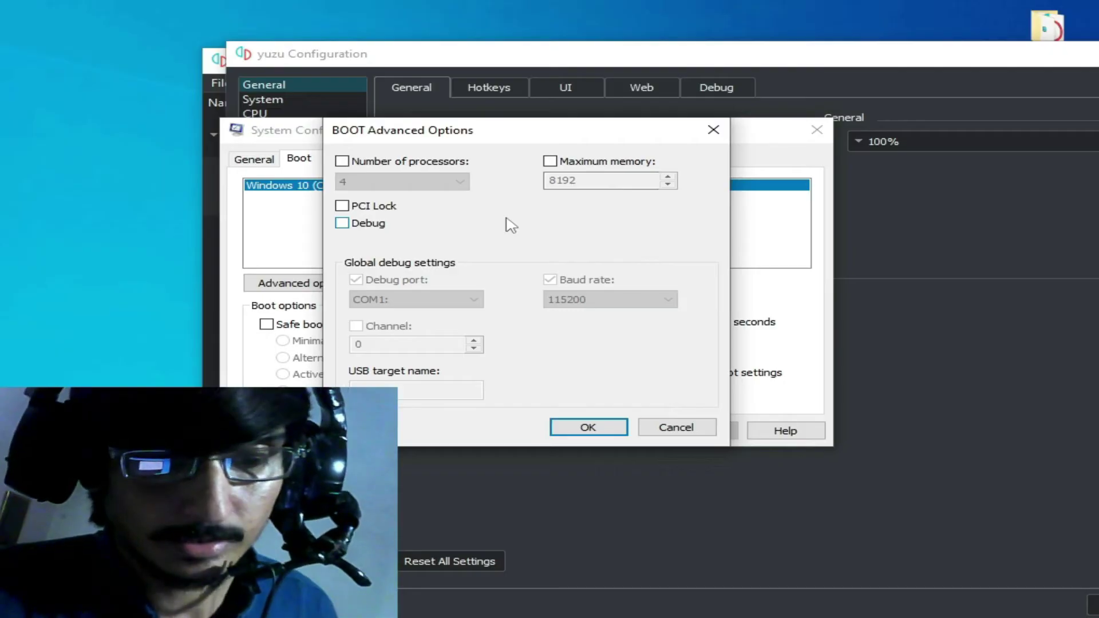
pyautogui.click(590, 429)
pyautogui.click(699, 435)
pyautogui.click(524, 431)
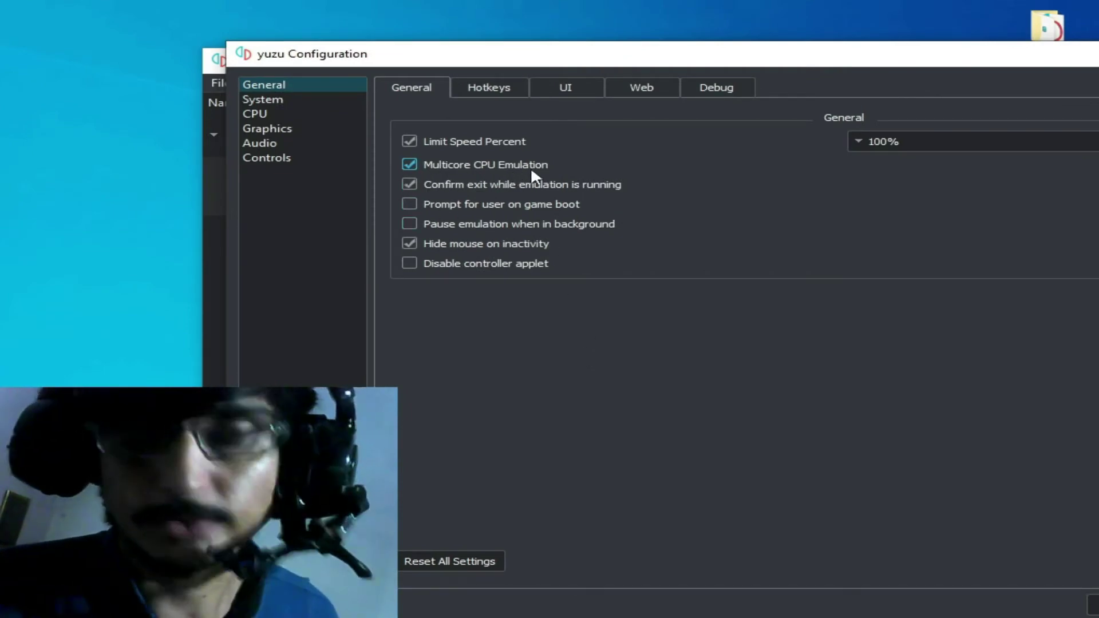
# Close the yuzu Configuration window, then reopen it via Emulation > Configure..
pyautogui.moveTo(761, 54); pyautogui.dragTo(504, 31)
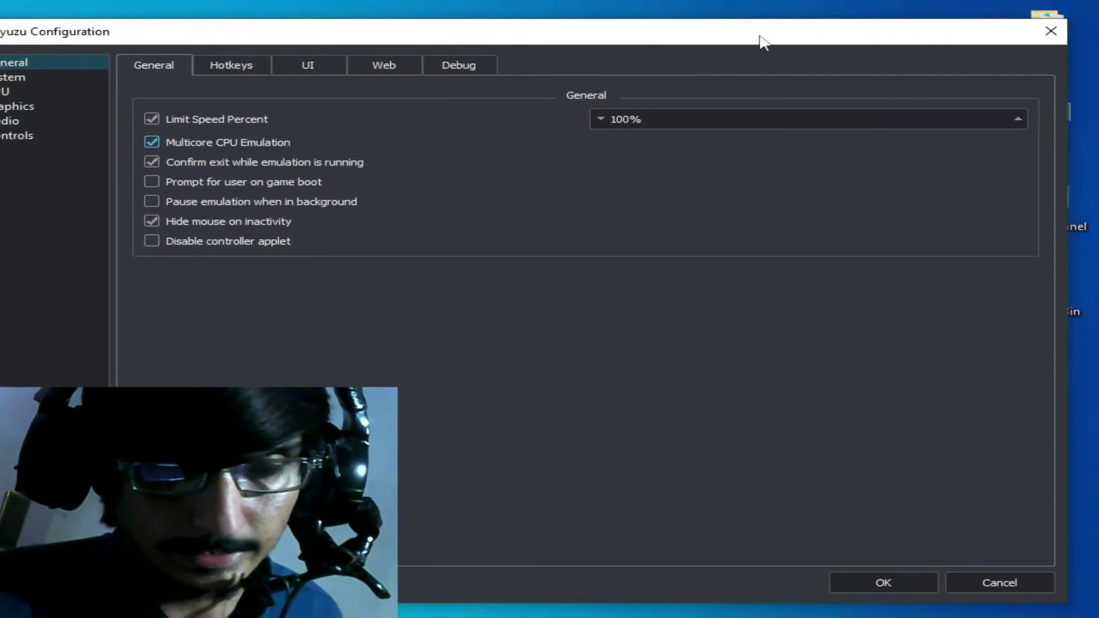
pyautogui.click(1048, 31)
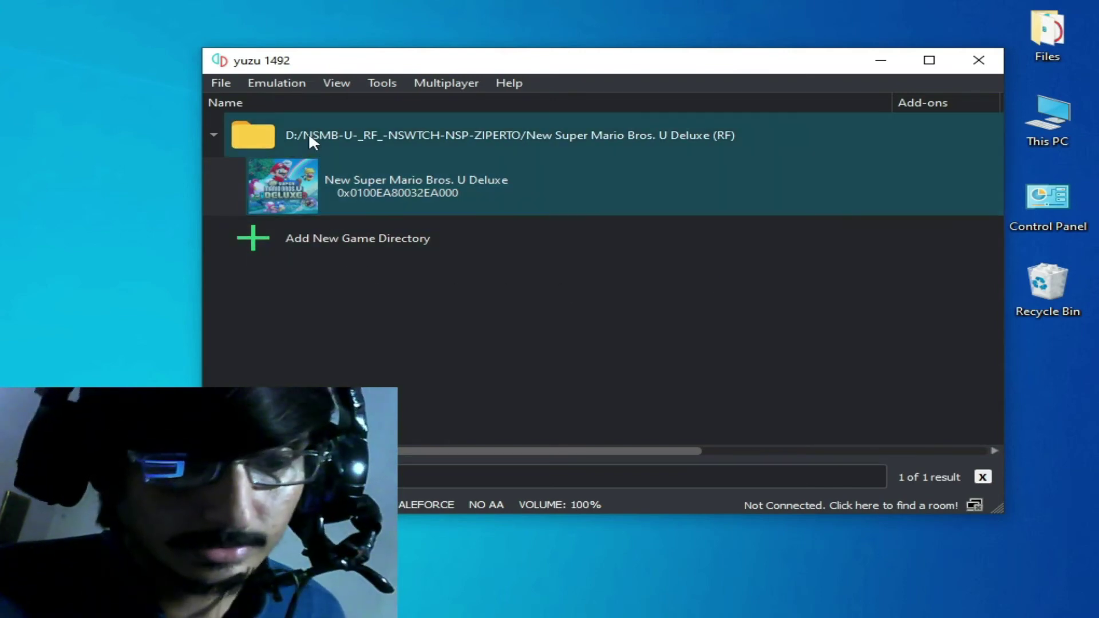
pyautogui.click(281, 84)
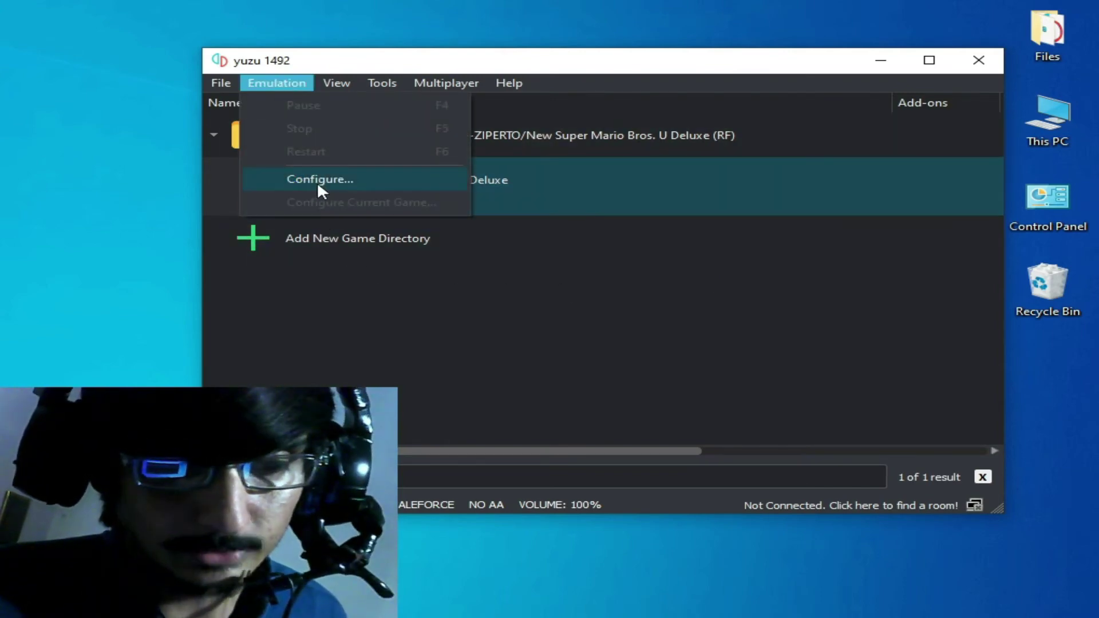
pyautogui.click(317, 181)
# On the Graphics page, keep Vulkan as the API and GPU Video Decoding for NVDEC
pyautogui.click(47, 90)
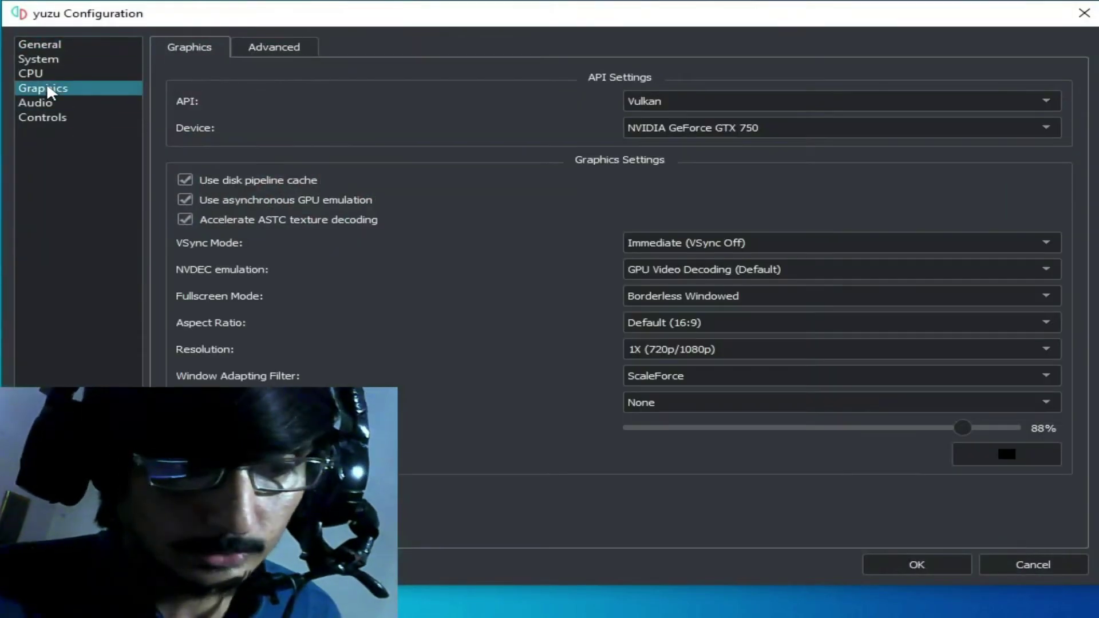
pyautogui.click(679, 106)
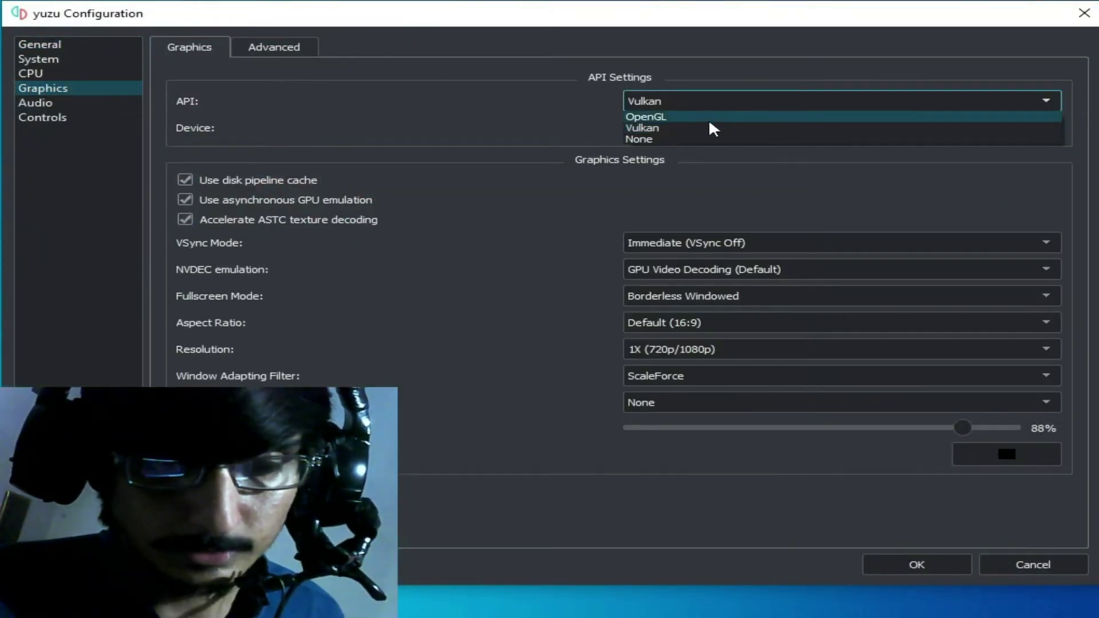
pyautogui.click(658, 127)
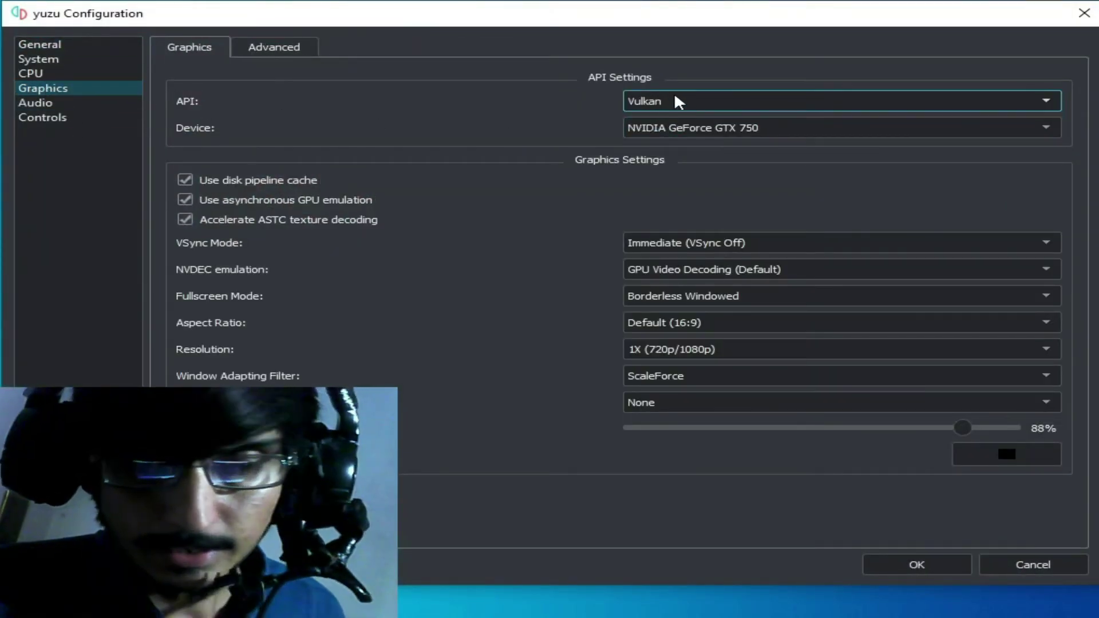
pyautogui.click(657, 278)
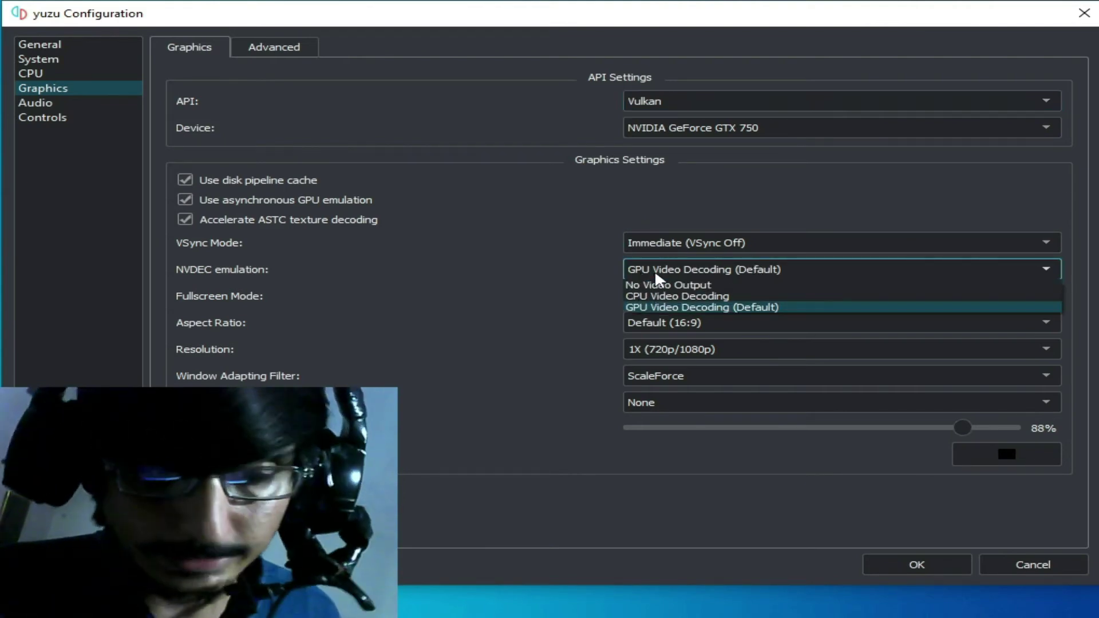
pyautogui.click(716, 311)
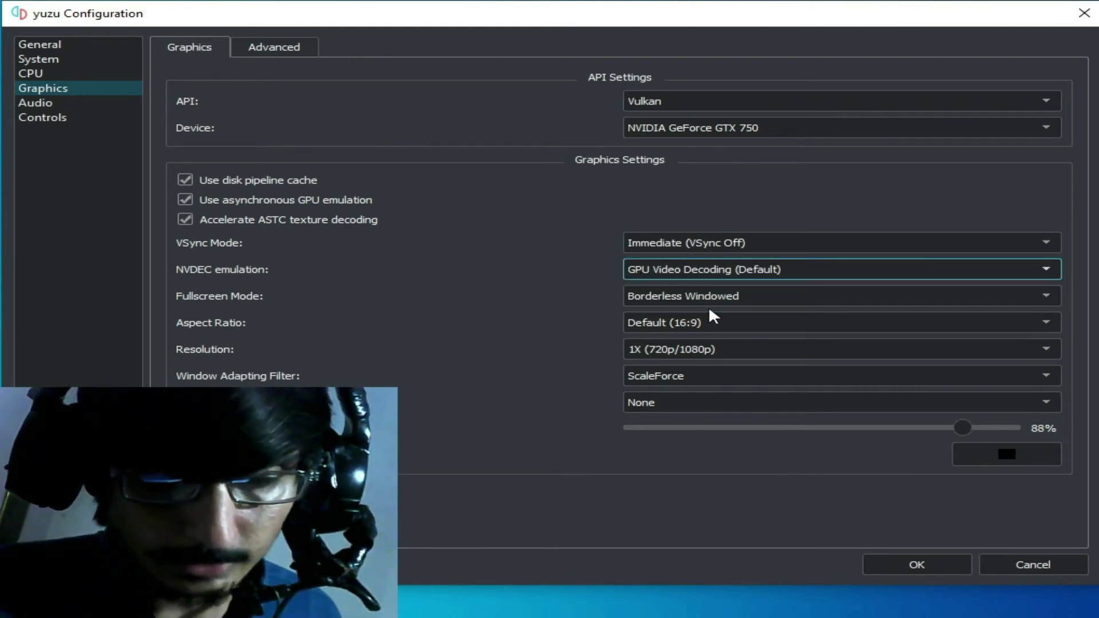
pyautogui.click(732, 279)
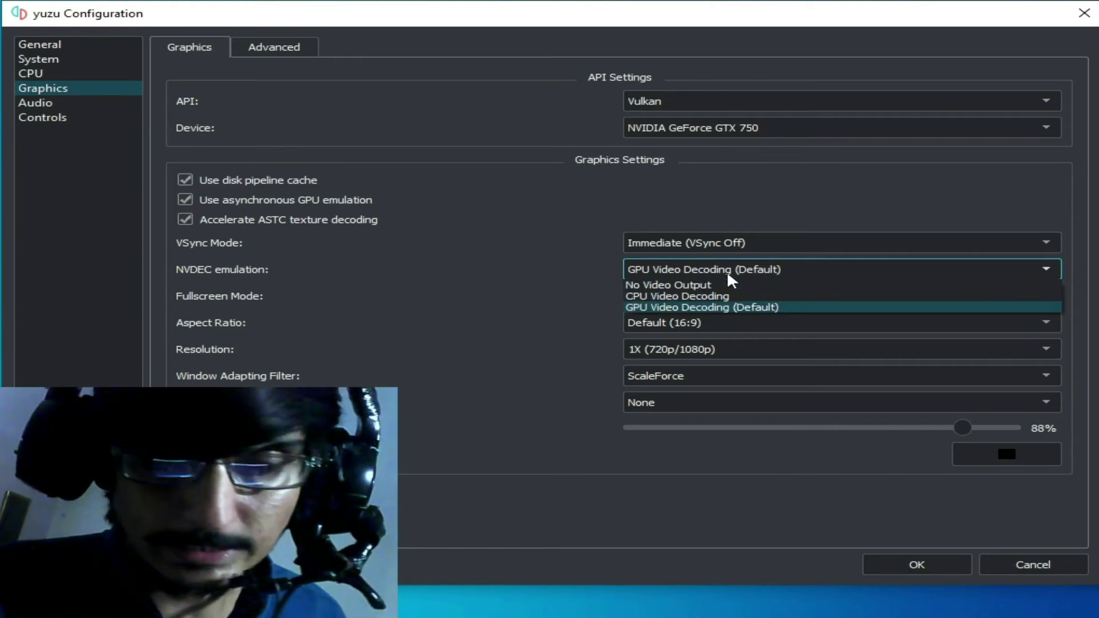
pyautogui.click(740, 308)
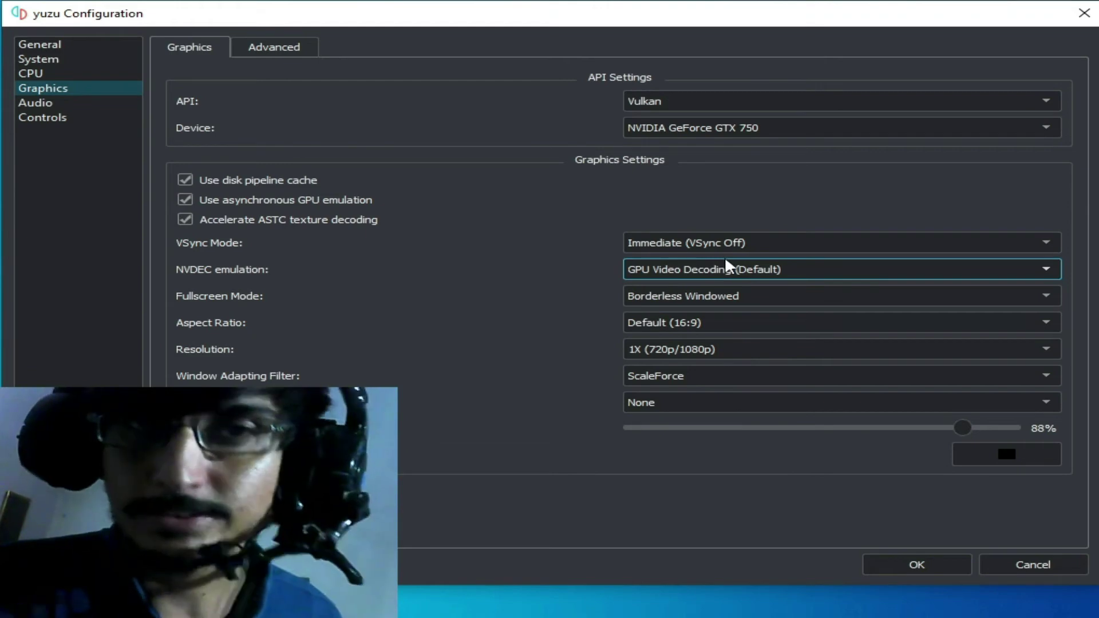
pyautogui.click(726, 271)
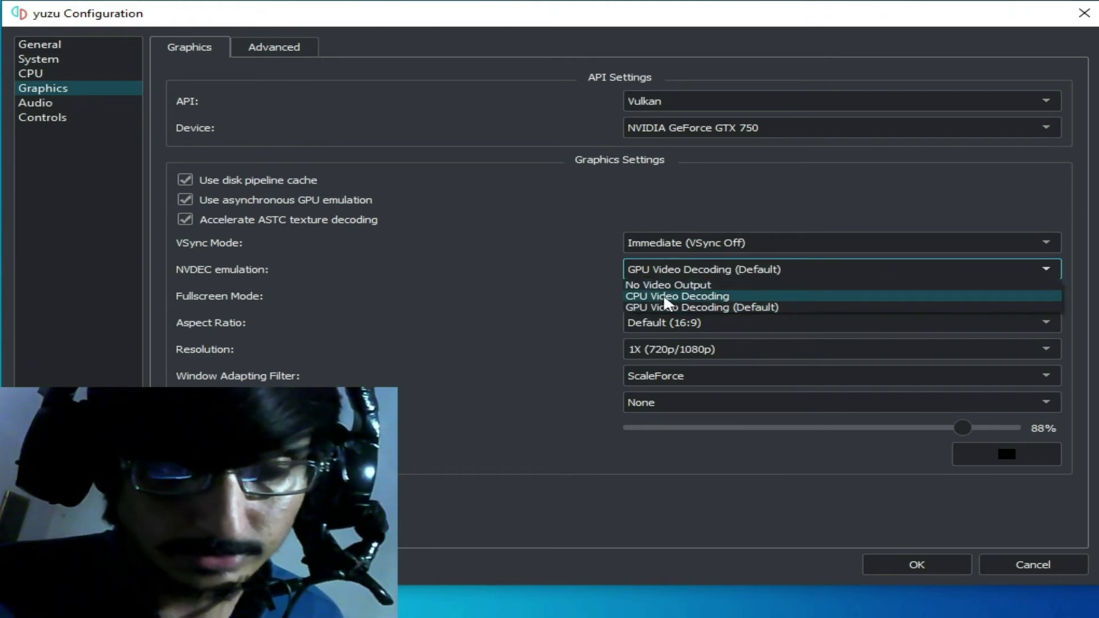
pyautogui.click(715, 296)
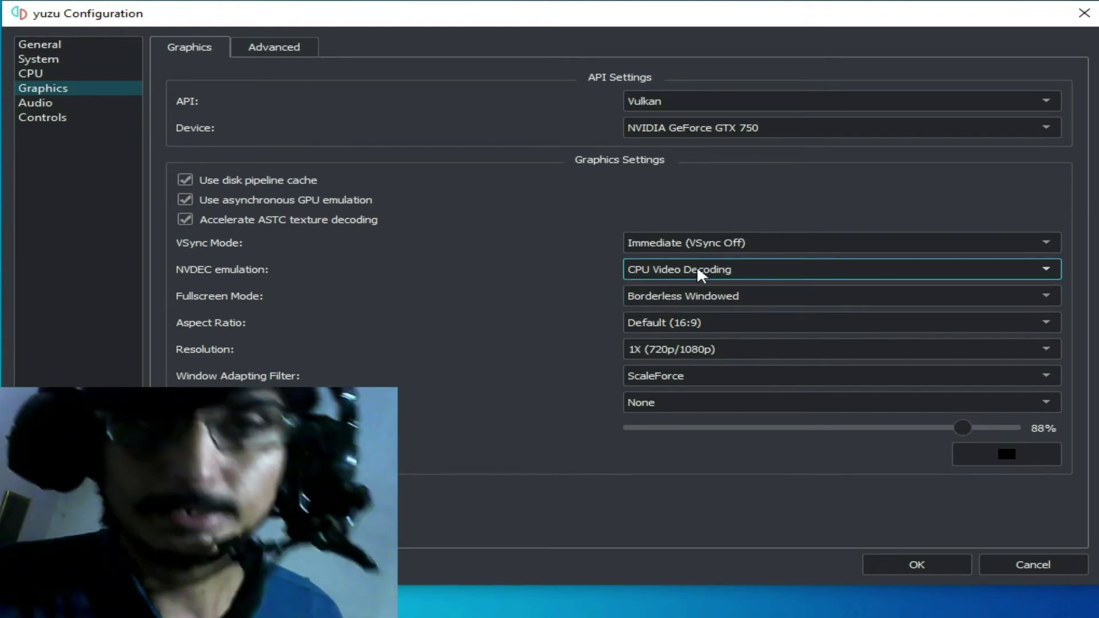
pyautogui.click(701, 274)
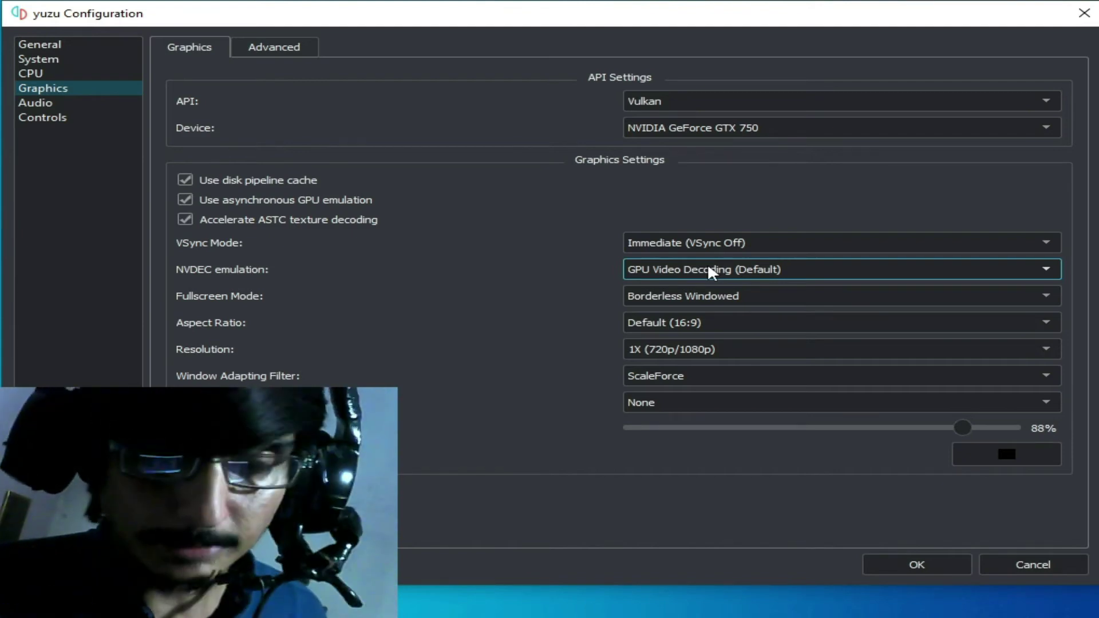
# Set the Window Adapting Filter to AMD FidelityFX Super Resolution
pyautogui.click(692, 374)
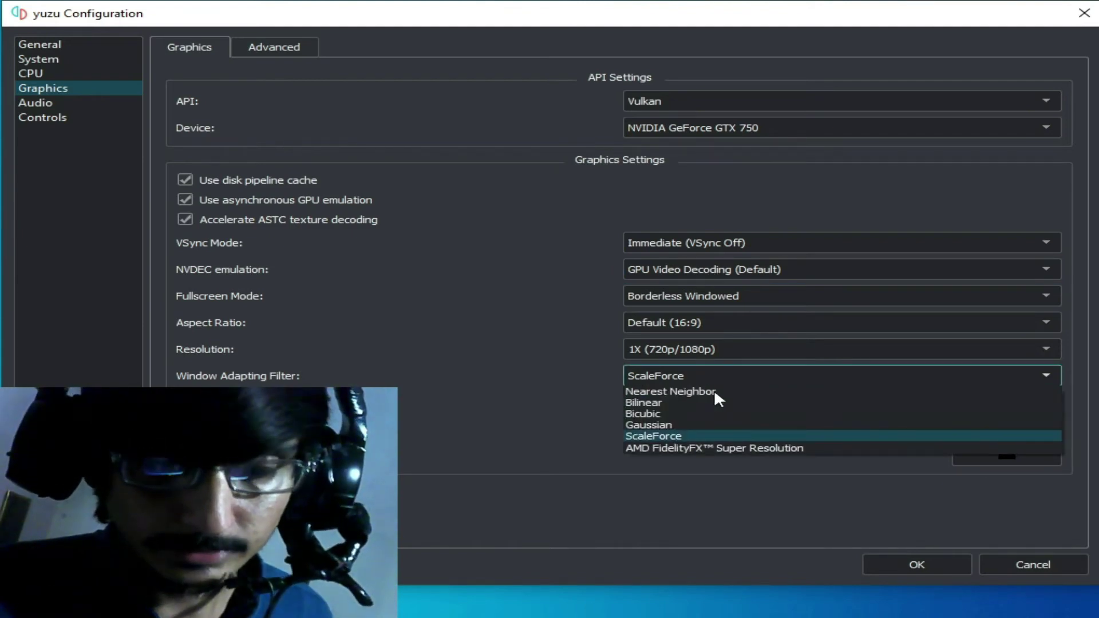
pyautogui.click(733, 447)
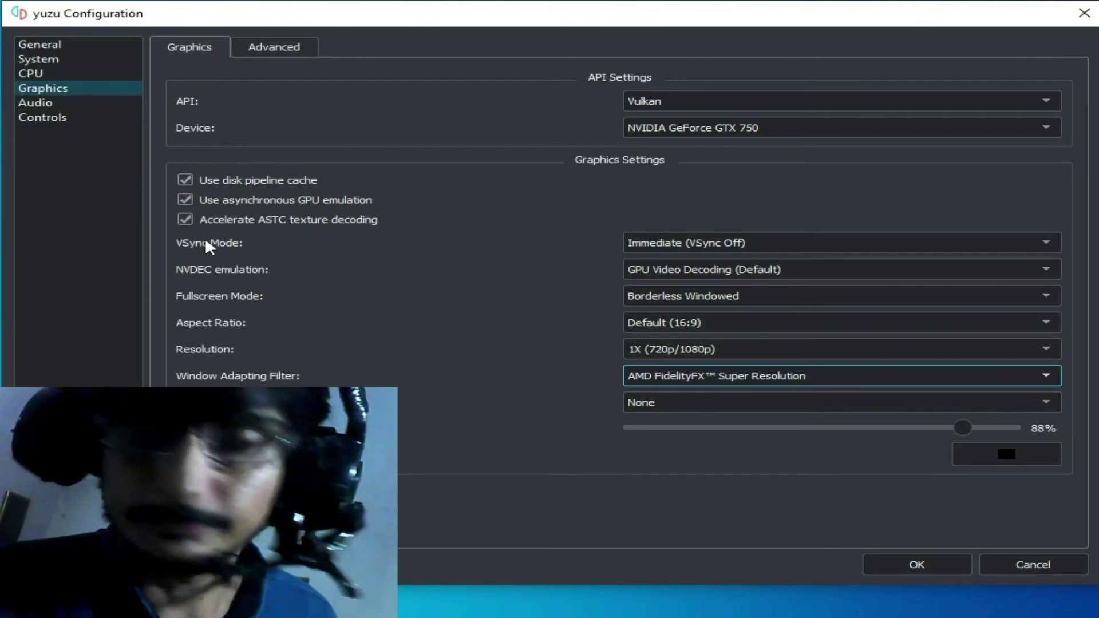
pyautogui.click(275, 49)
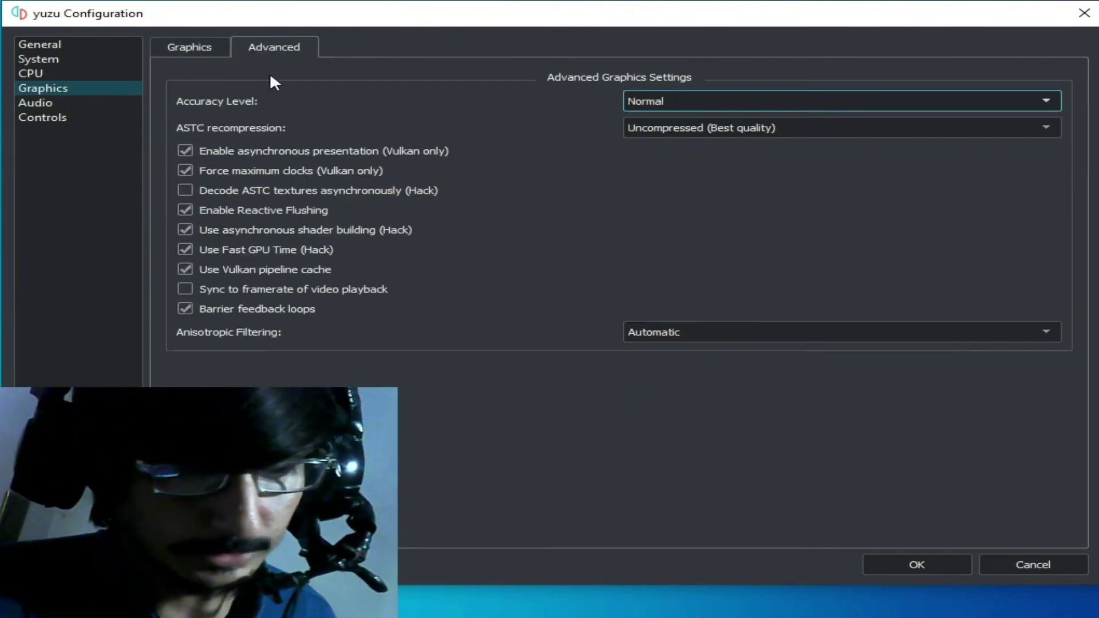
# Set the advanced graphics Accuracy Level to High
pyautogui.click(691, 109)
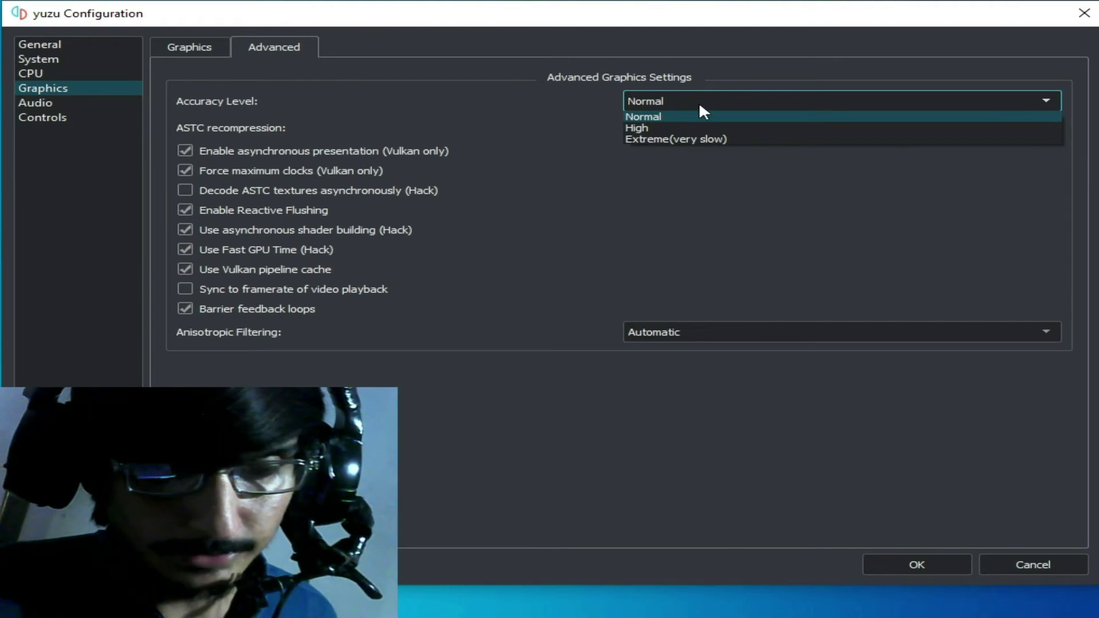
pyautogui.click(650, 127)
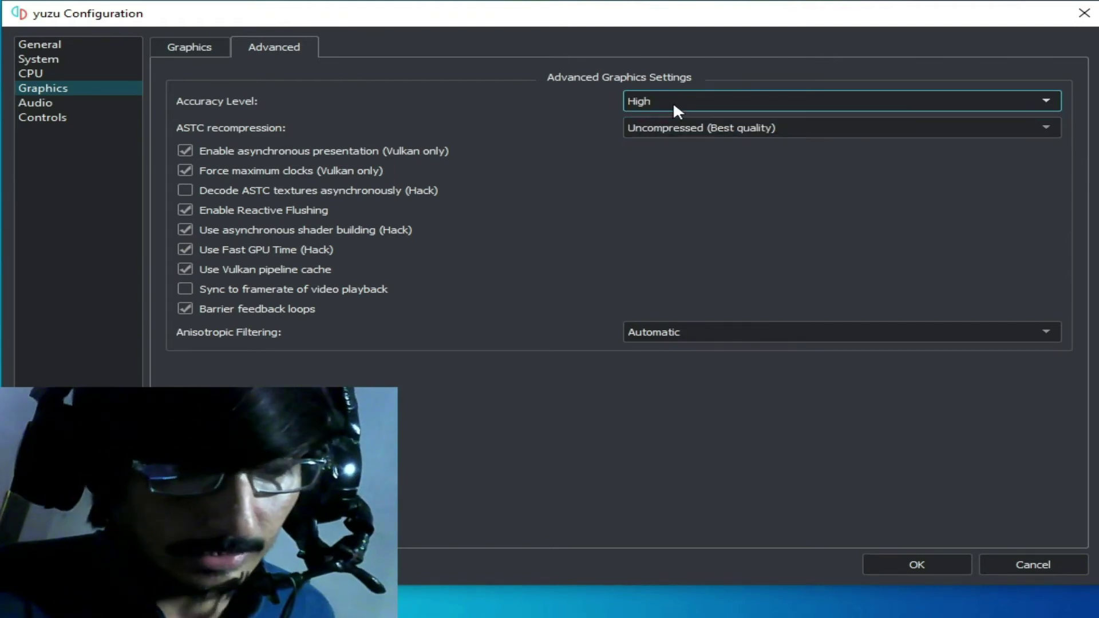
pyautogui.click(672, 101)
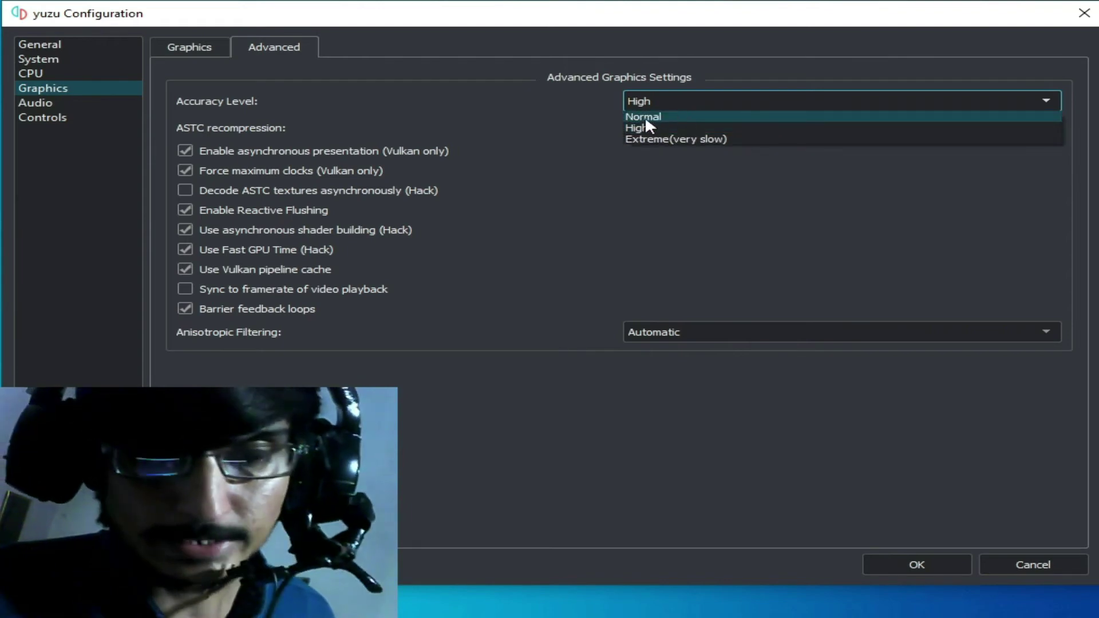
pyautogui.click(644, 115)
pyautogui.click(666, 99)
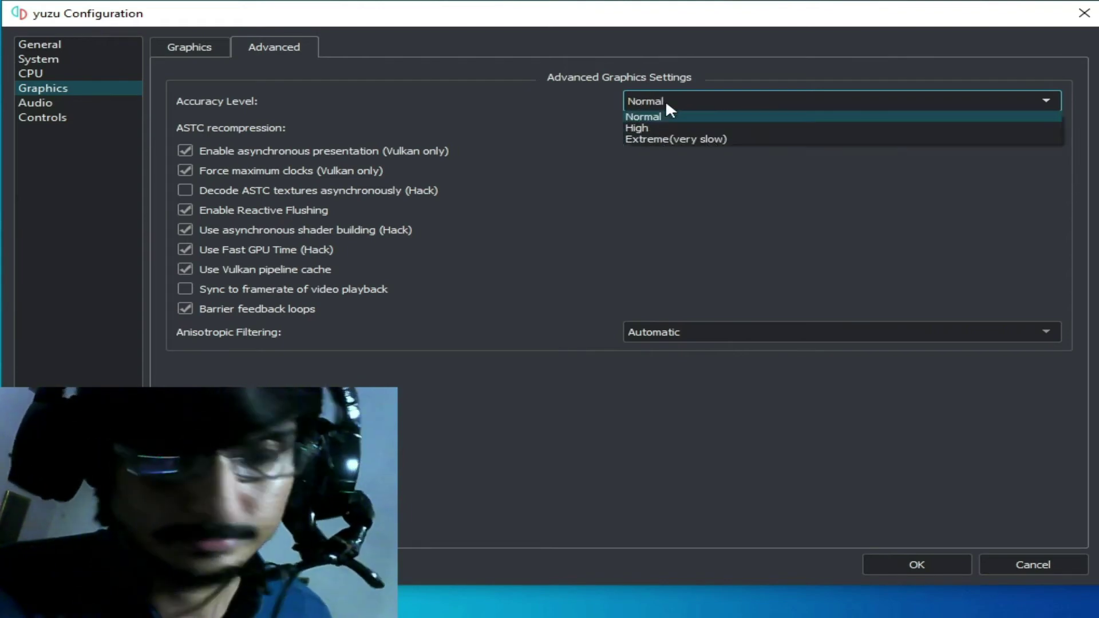
pyautogui.click(642, 124)
# Enable 'Decode ASTC textures asynchronously (Hack)' and return to the Graphics page
pyautogui.click(202, 153)
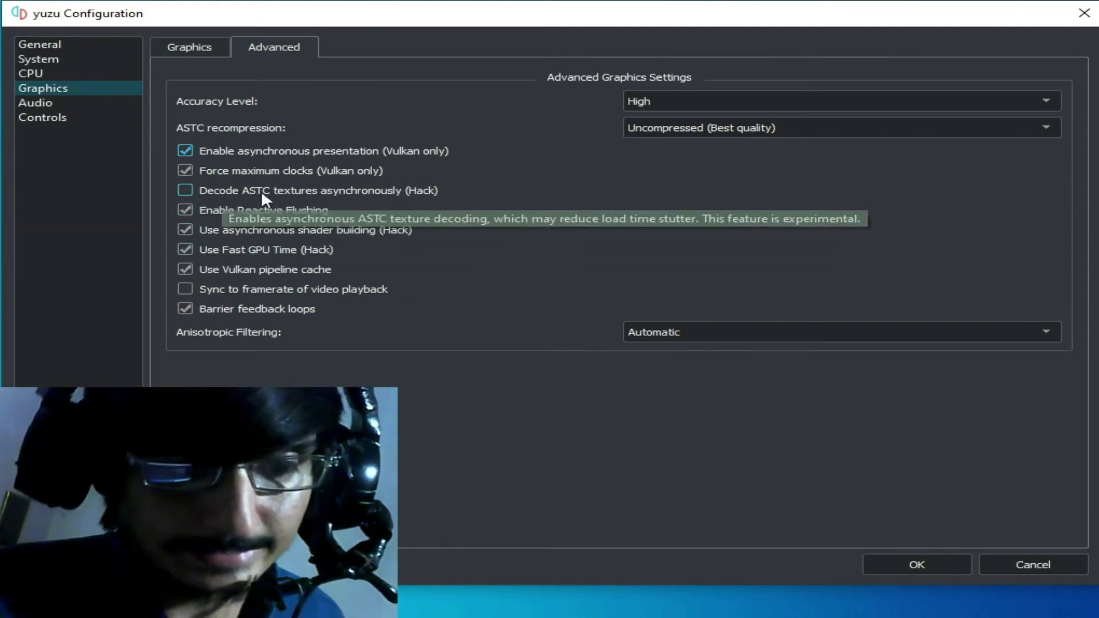
pyautogui.click(189, 188)
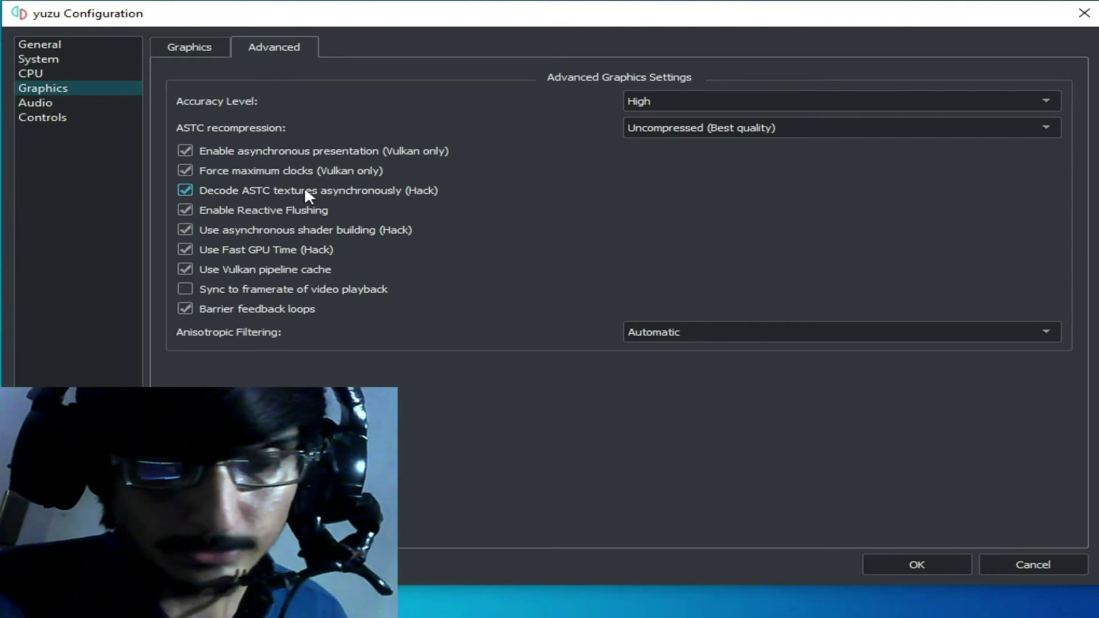
pyautogui.moveTo(304, 187)
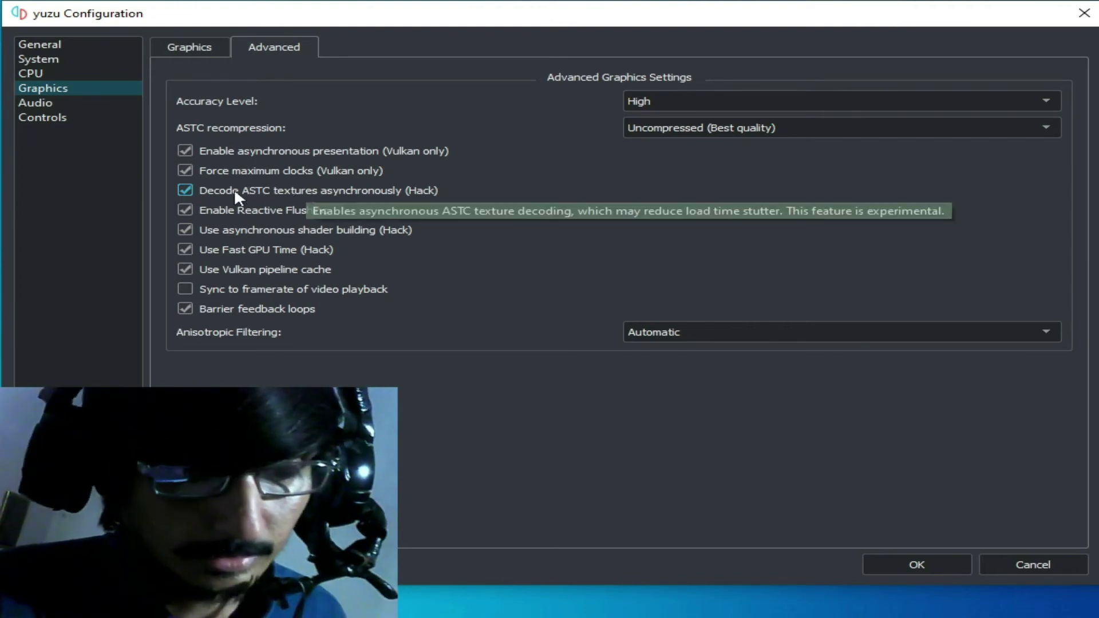
pyautogui.click(190, 191)
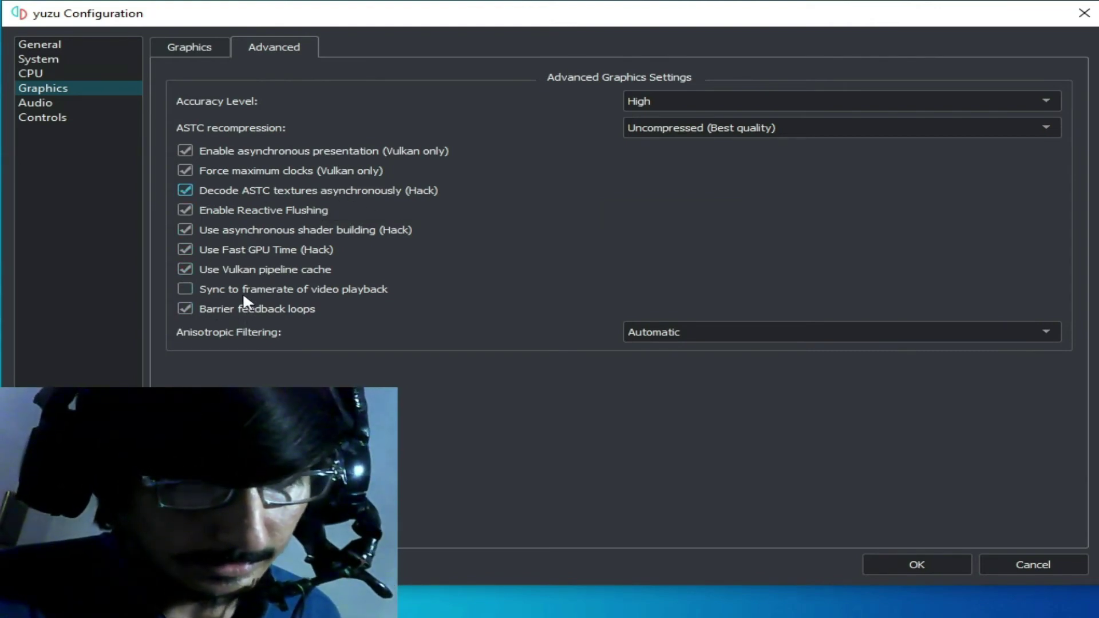
pyautogui.click(182, 47)
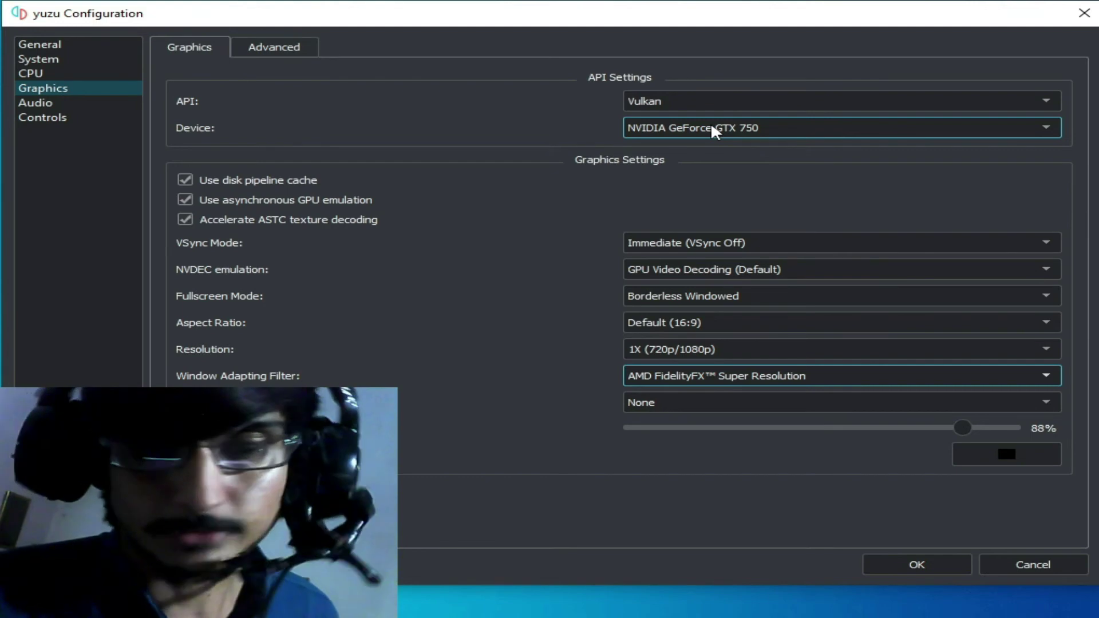
pyautogui.moveTo(2, 8); pyautogui.dragTo(161, 89)
pyautogui.moveTo(318, 18); pyautogui.dragTo(362, 131)
# Search Windows for 'device' and launch Device Manager from the results
pyautogui.press('super+s')
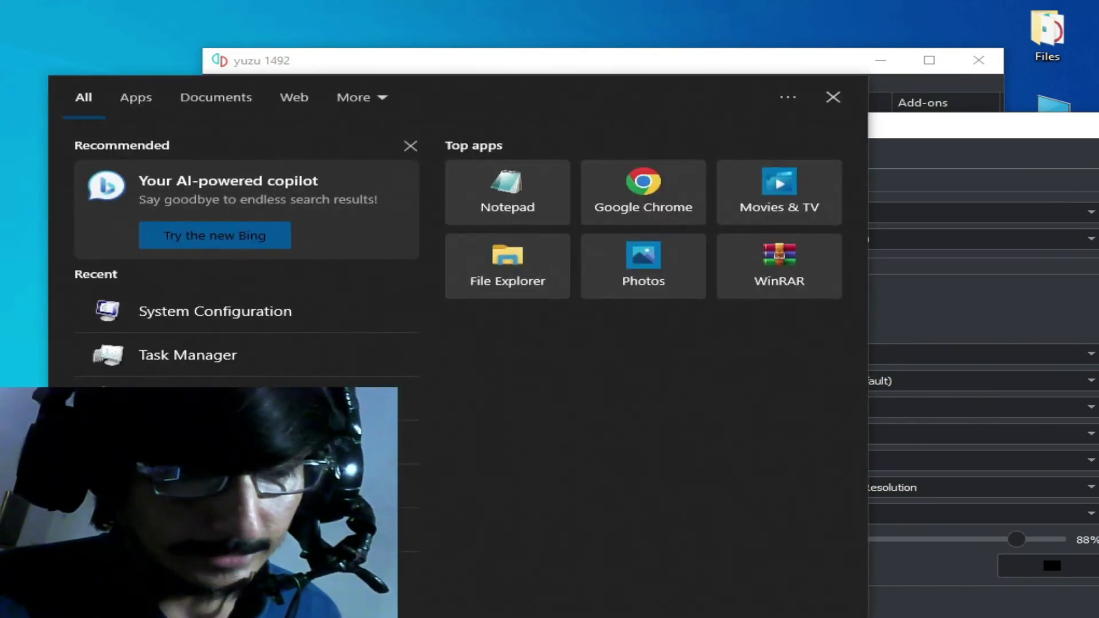
pyautogui.write('device')
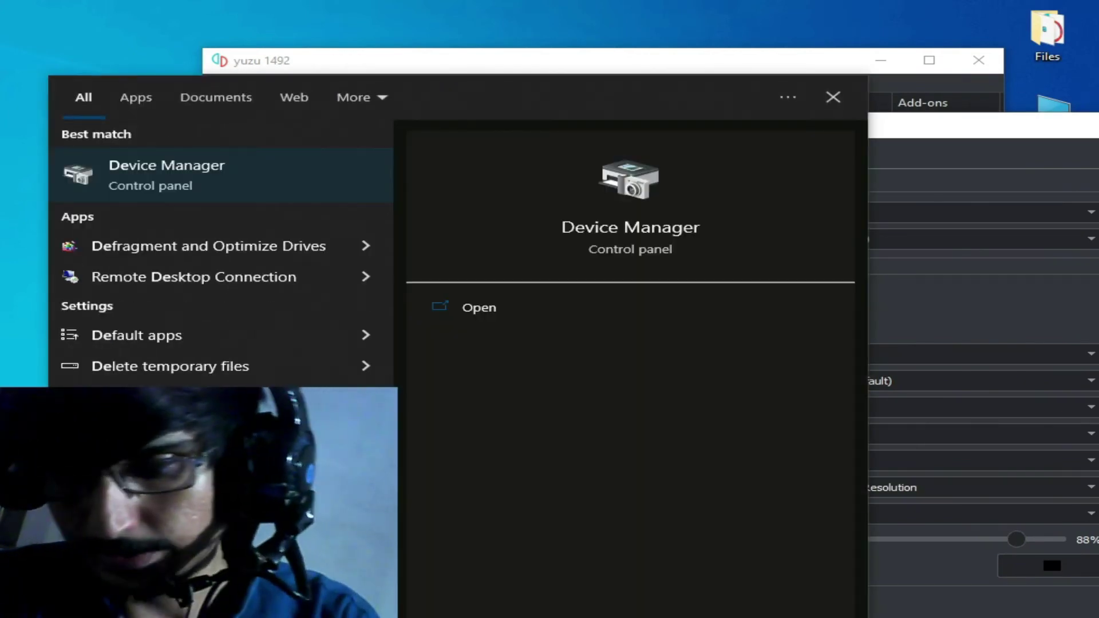
pyautogui.click(166, 188)
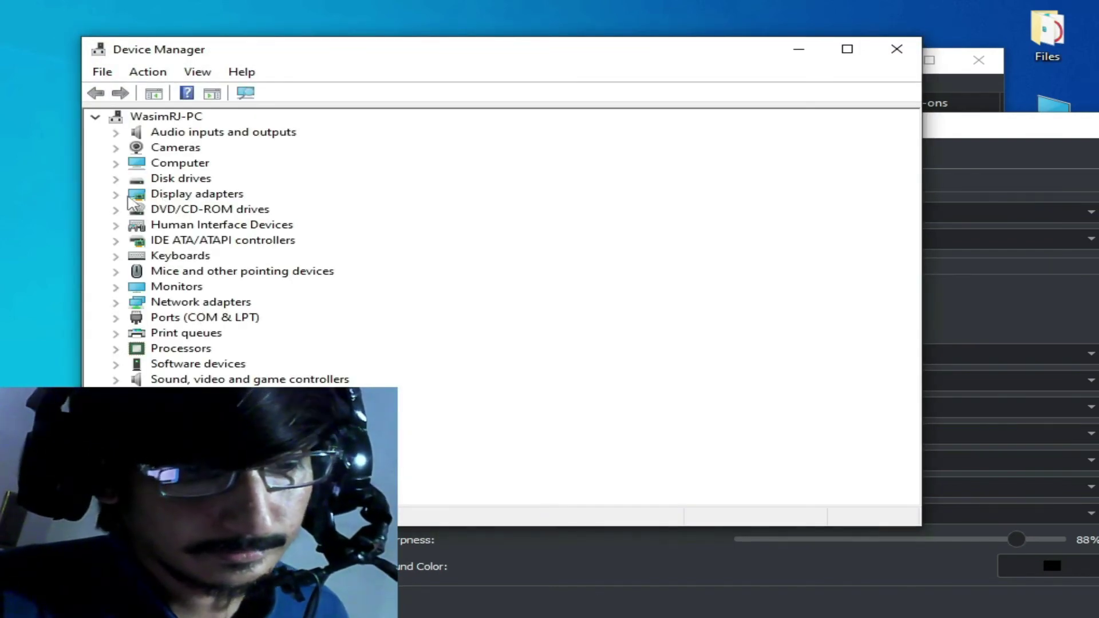
# Check the GTX 750 driver (31.0.15.3640, 6/23/2023) under Display adapters, then close Device Manager
pyautogui.click(116, 195)
pyautogui.click(166, 210)
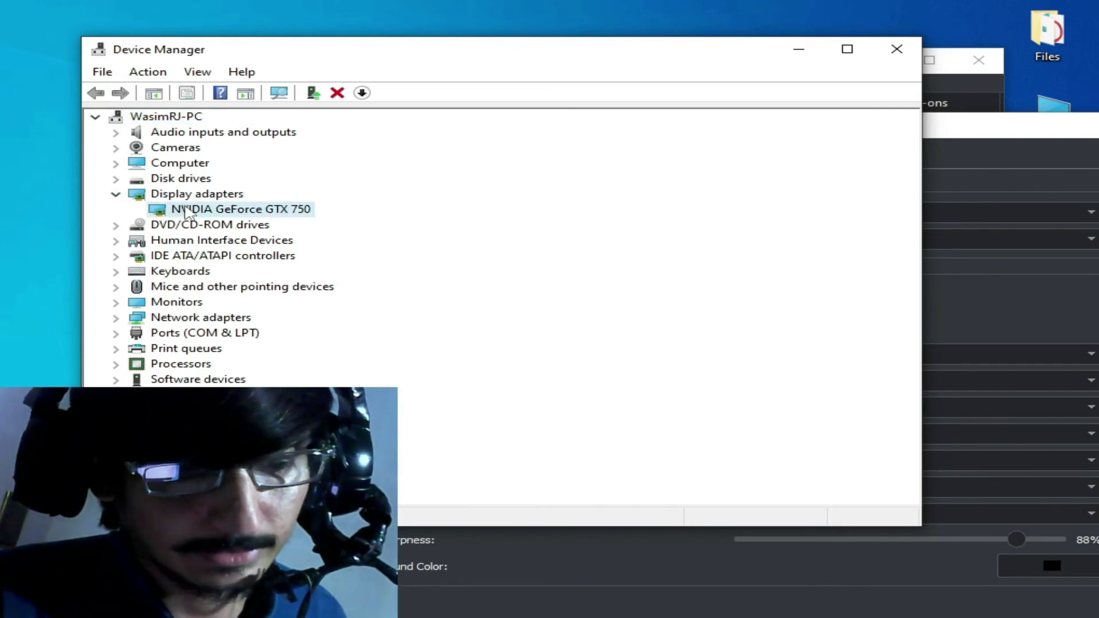
pyautogui.rightClick(184, 207)
pyautogui.click(253, 306)
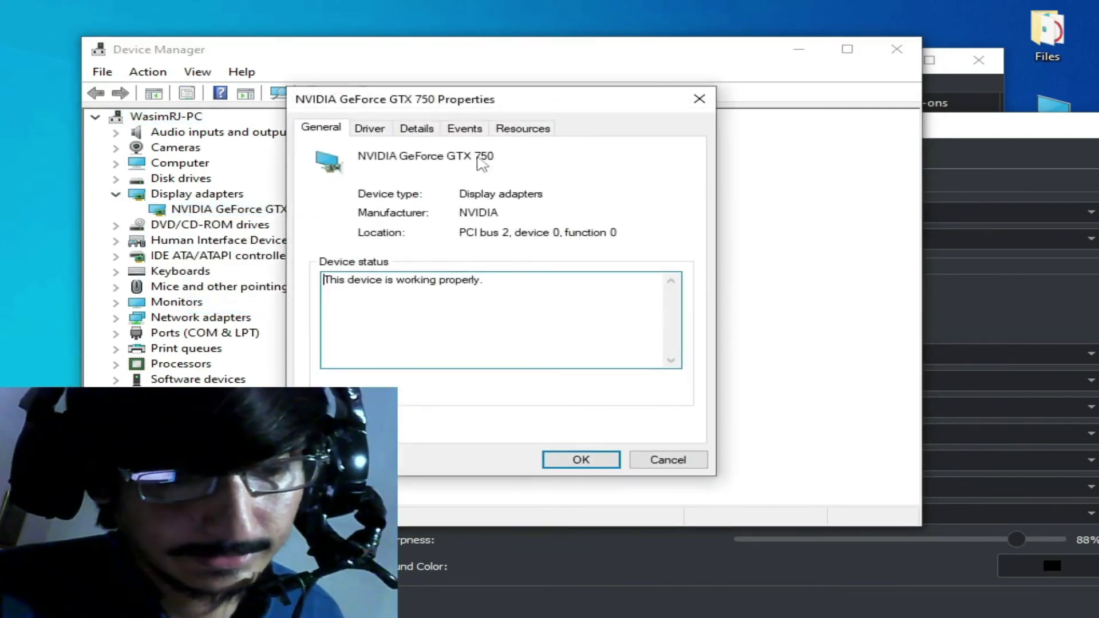
pyautogui.click(371, 130)
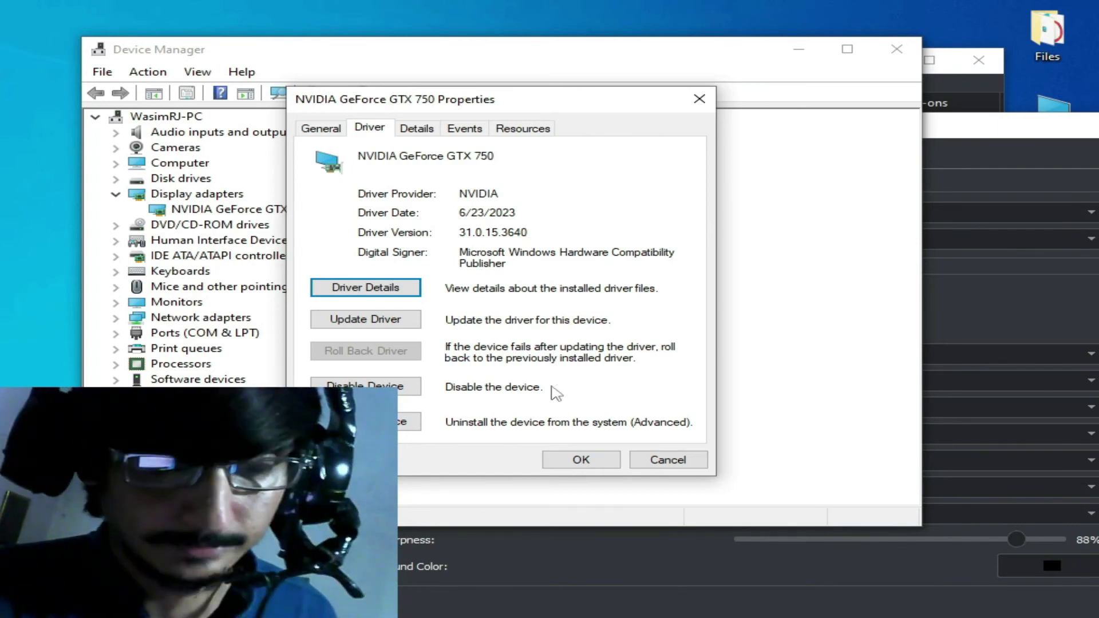
pyautogui.click(668, 461)
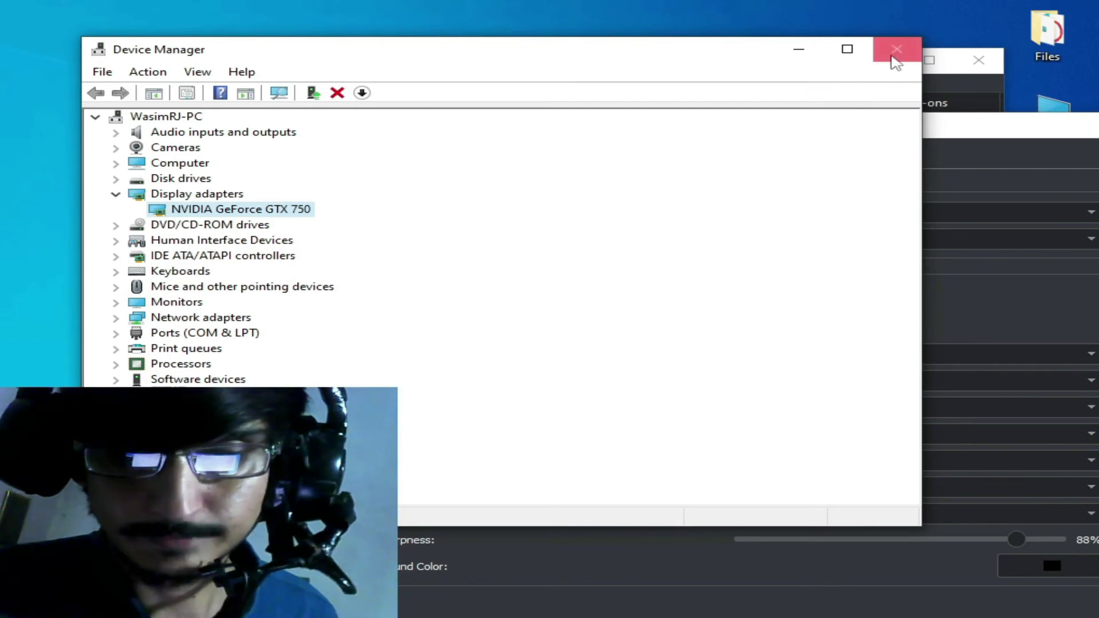
pyautogui.click(897, 49)
pyautogui.moveTo(871, 128); pyautogui.dragTo(748, 59)
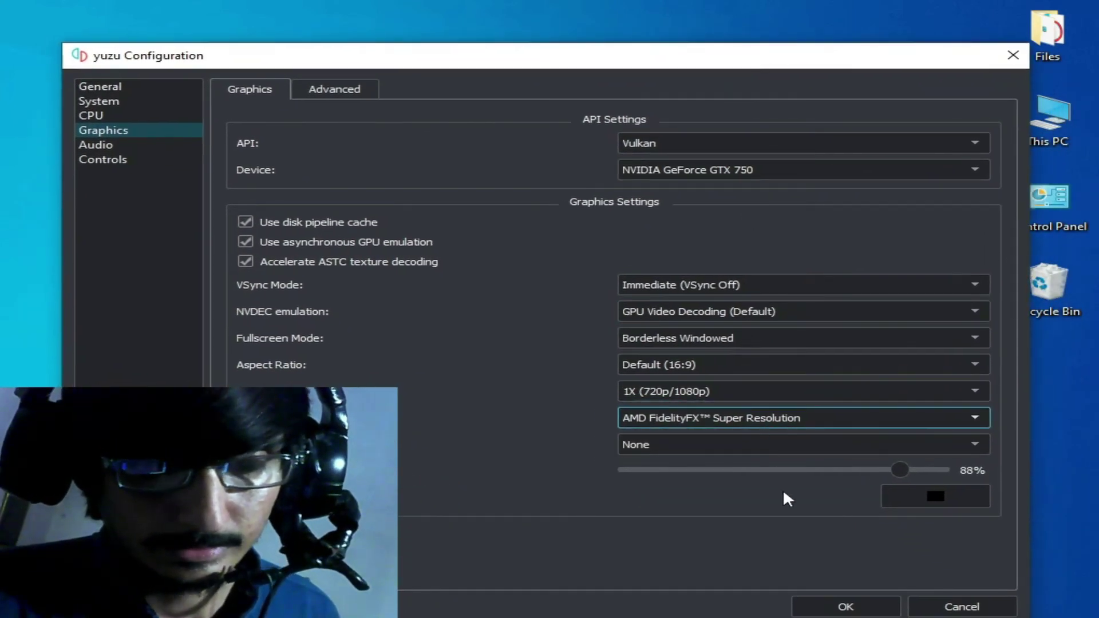
# Save the yuzu configuration, then remove yuzu.exe from Windows' per-app Graphics settings list
pyautogui.click(840, 606)
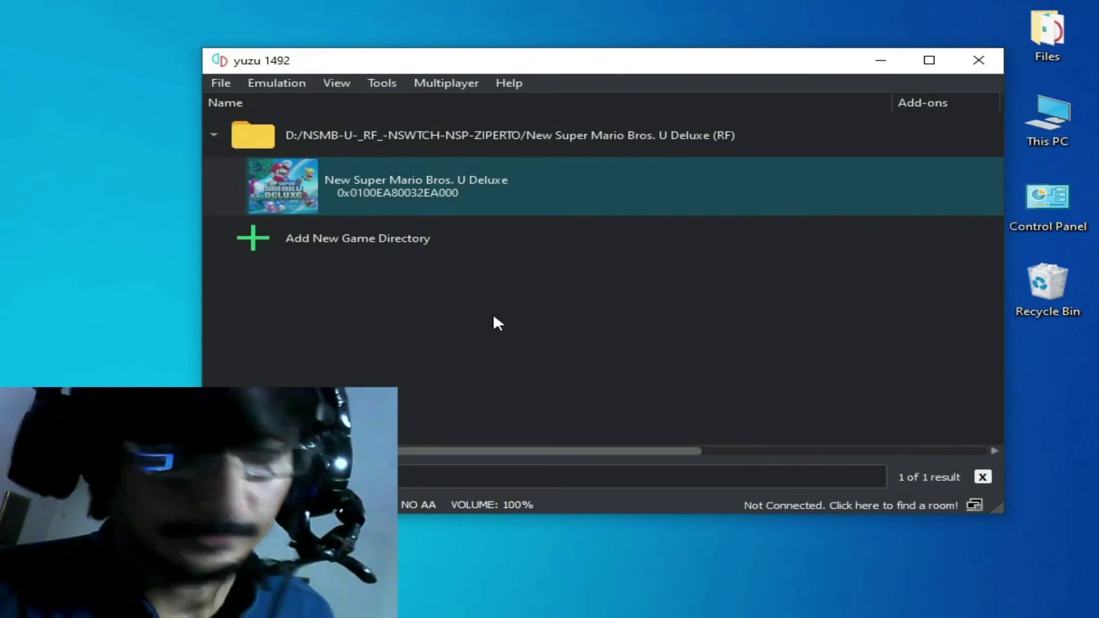
pyautogui.click(102, 183)
pyautogui.rightClick(102, 184)
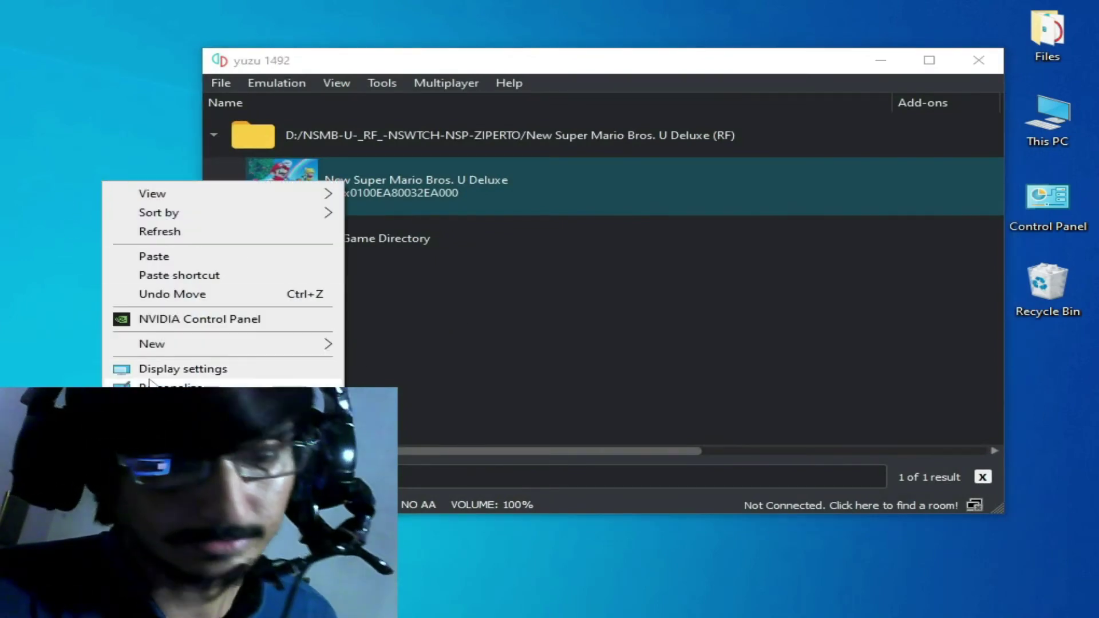
pyautogui.click(194, 369)
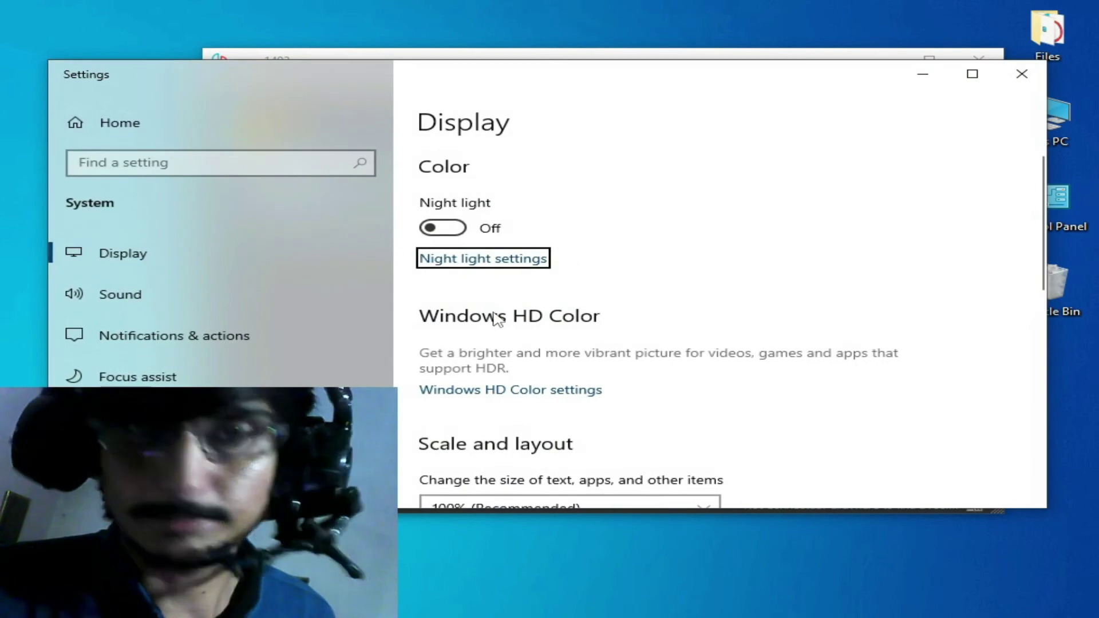
pyautogui.moveTo(1039, 212); pyautogui.dragTo(1040, 356)
pyautogui.click(478, 378)
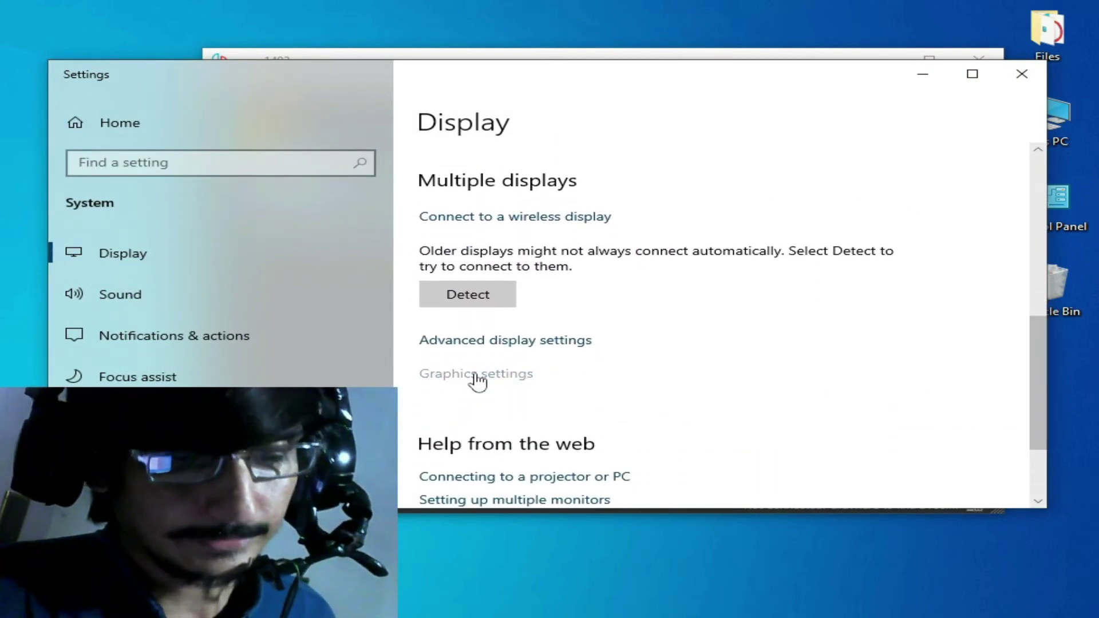
pyautogui.click(263, 401)
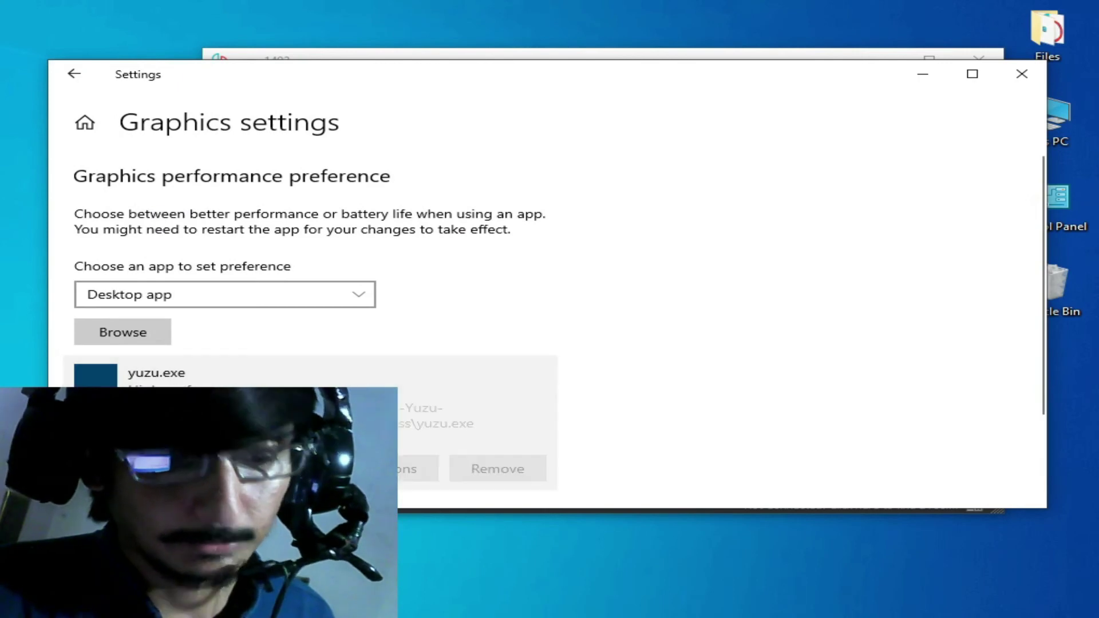
pyautogui.click(489, 467)
# Browse to yuzu.exe in its install folder and add it to the graphics list
pyautogui.click(124, 336)
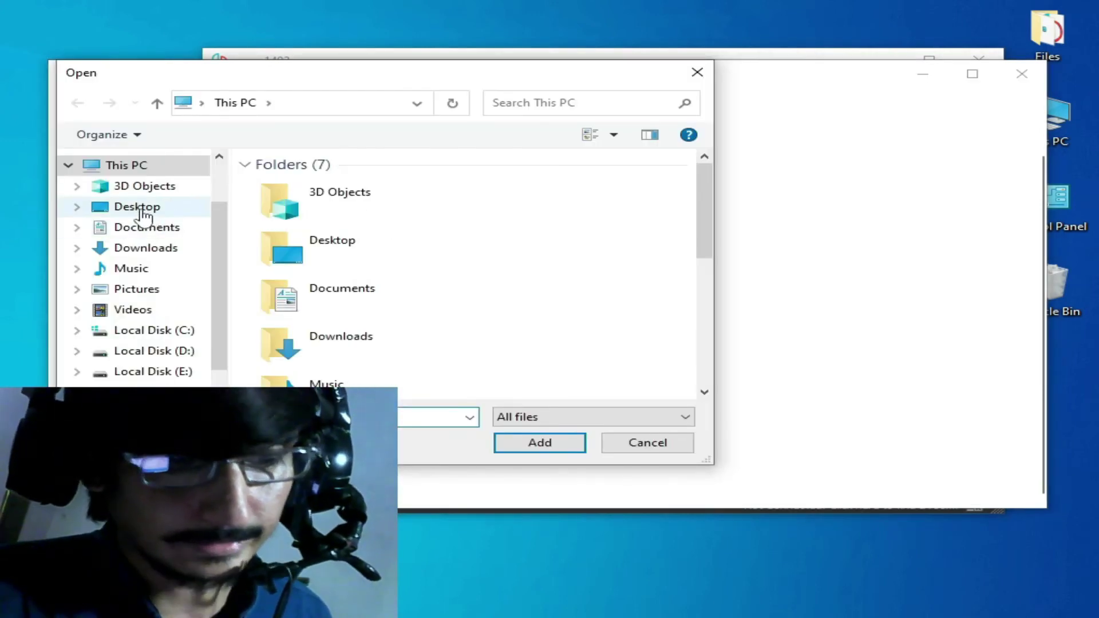
pyautogui.click(143, 213)
pyautogui.rightClick(410, 212)
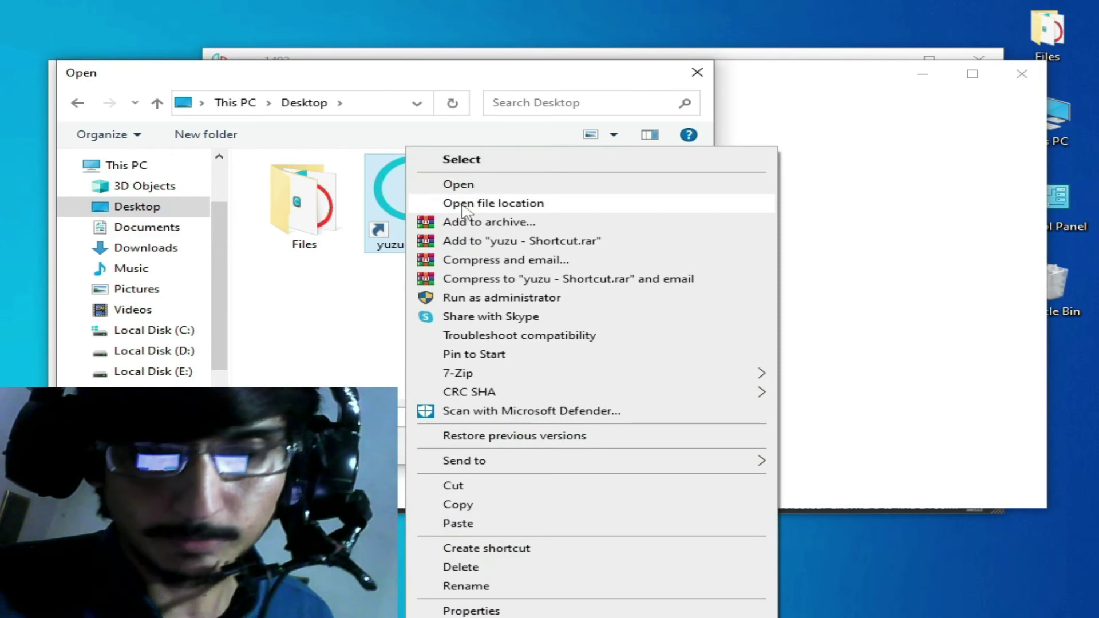
pyautogui.click(463, 203)
pyautogui.moveTo(412, 392)
pyautogui.mouseDown()
pyautogui.moveTo(497, 399)
pyautogui.moveTo(410, 389)
pyautogui.mouseUp()
pyautogui.click(538, 444)
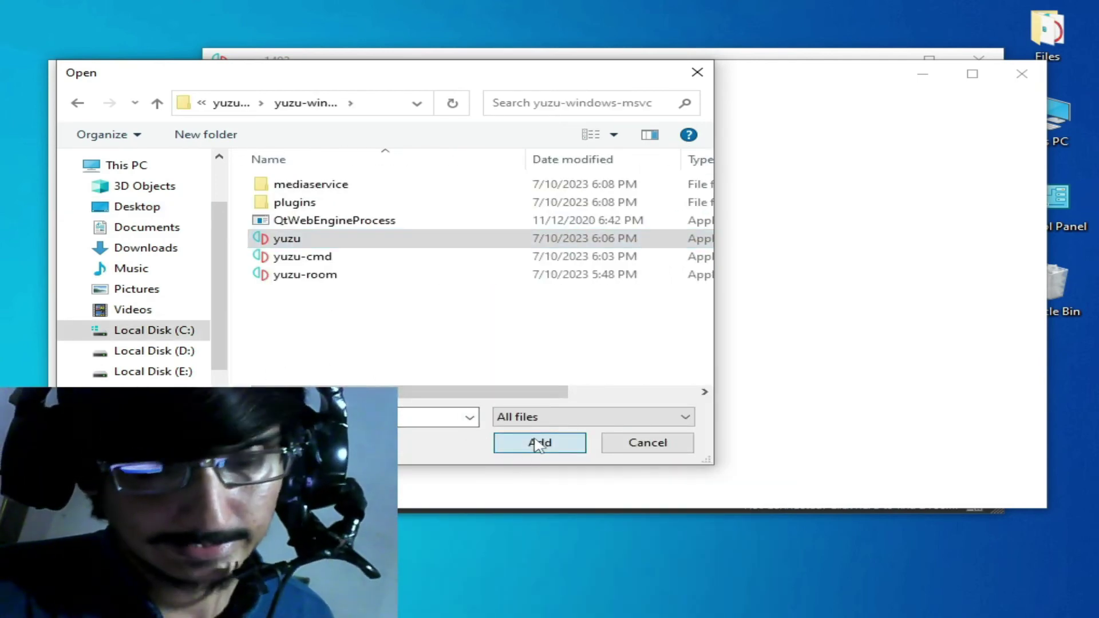
# Give yuzu.exe the High performance graphics preference, save it, and close Settings
pyautogui.click(416, 469)
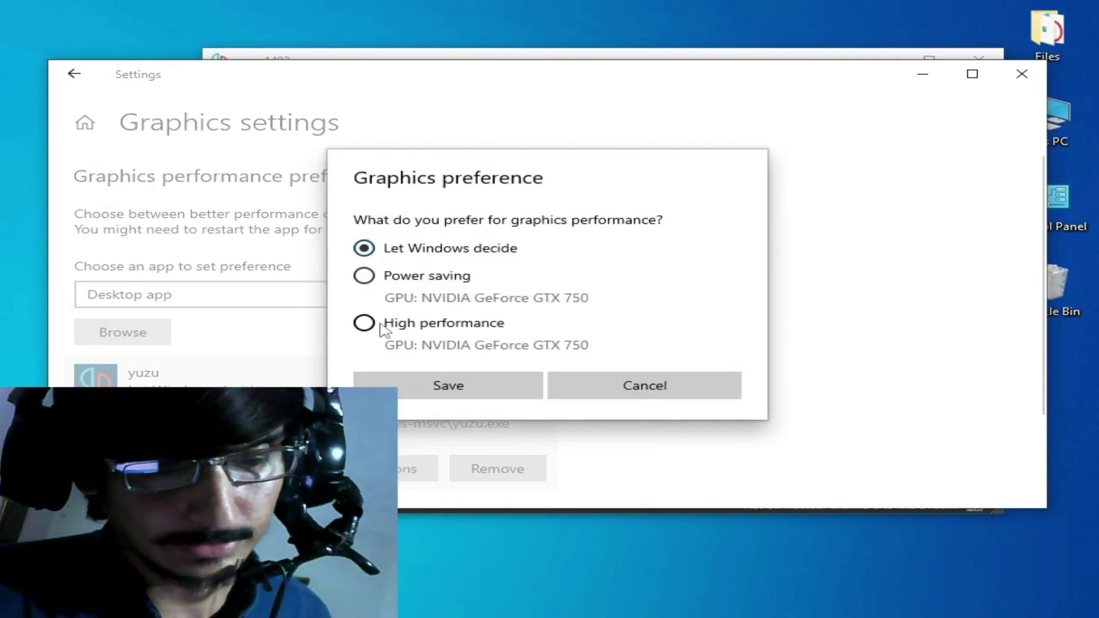
pyautogui.click(380, 327)
pyautogui.click(425, 389)
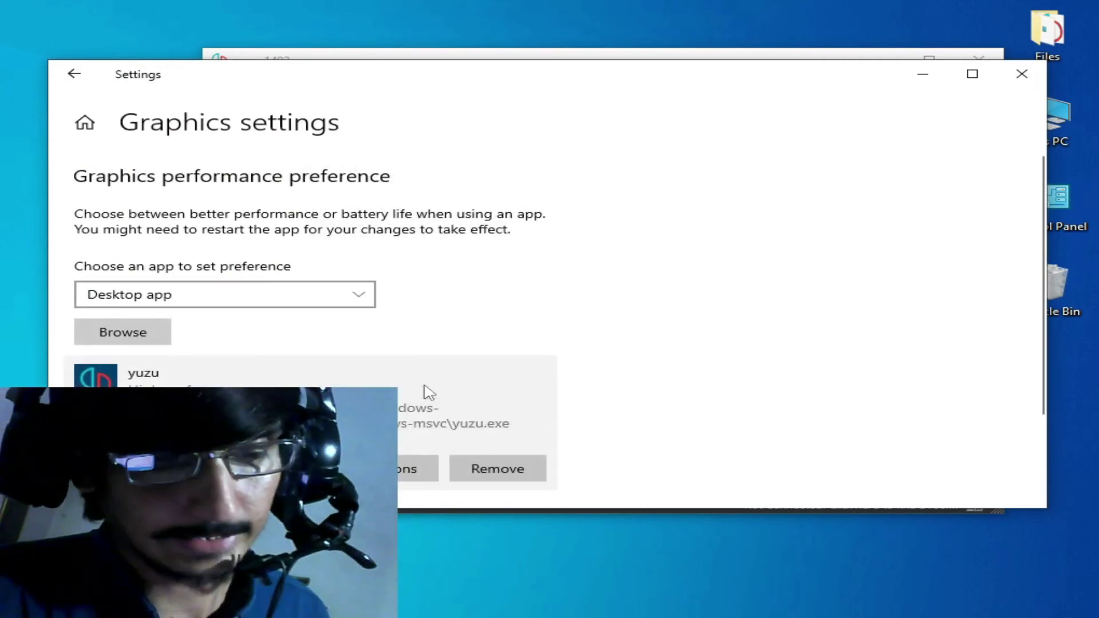
pyautogui.click(1022, 74)
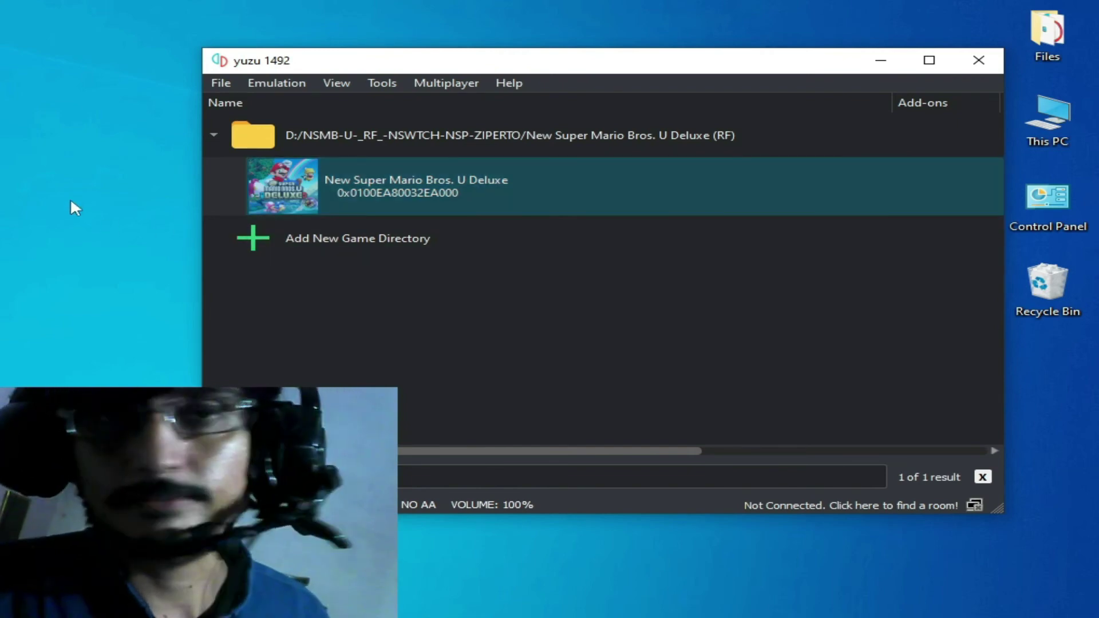
# Open the NVIDIA Control Panel from the desktop and go to Manage 3D settings
pyautogui.click(70, 198)
pyautogui.rightClick(70, 201)
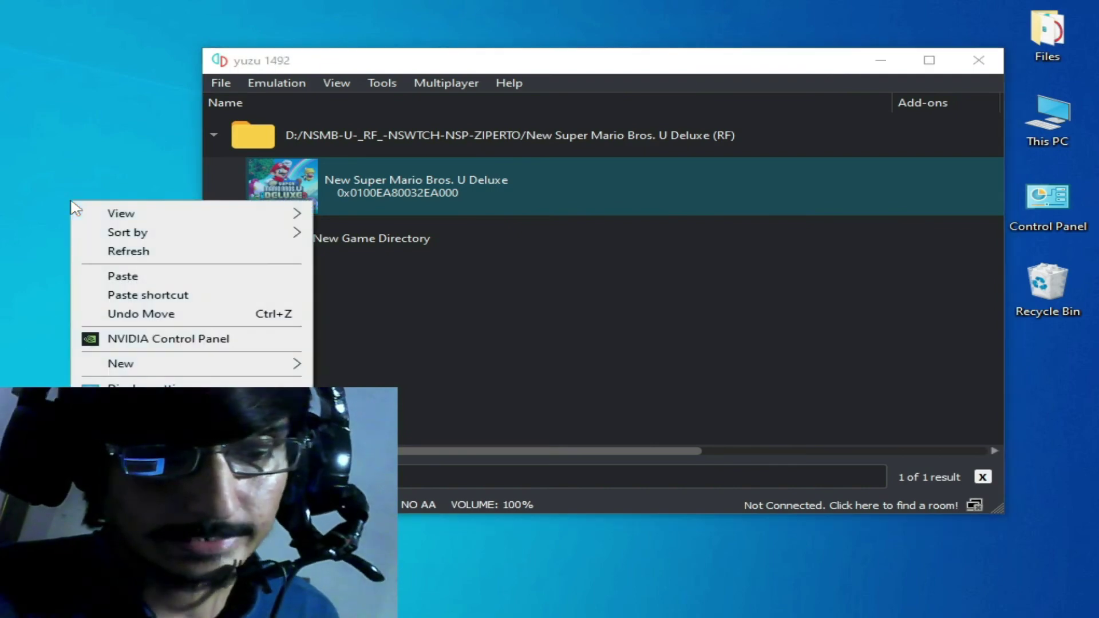
pyautogui.click(158, 342)
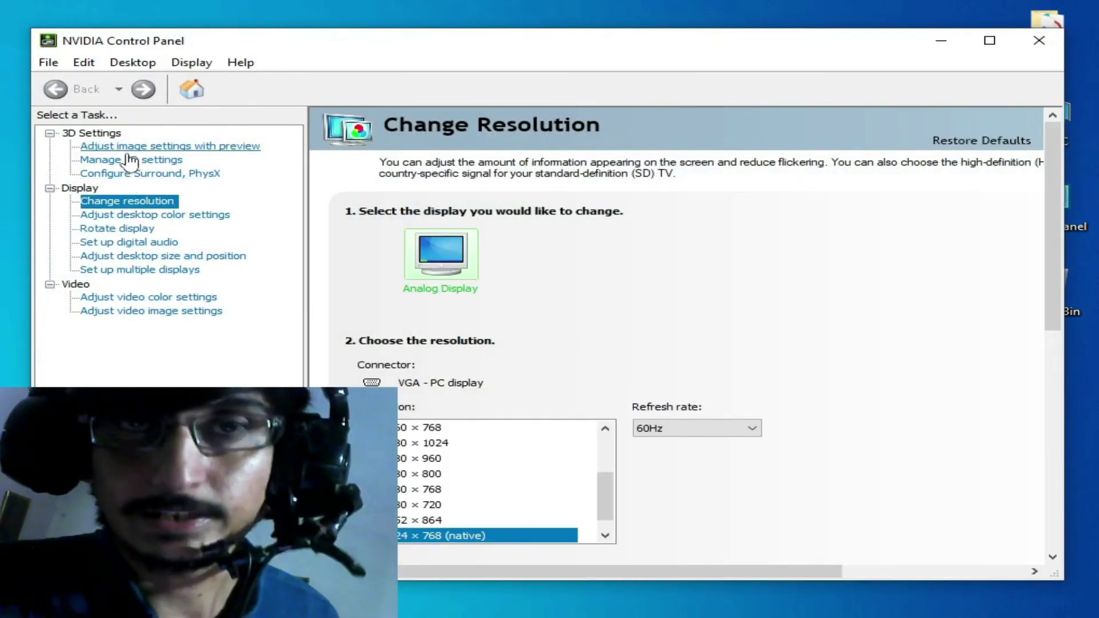
pyautogui.click(146, 148)
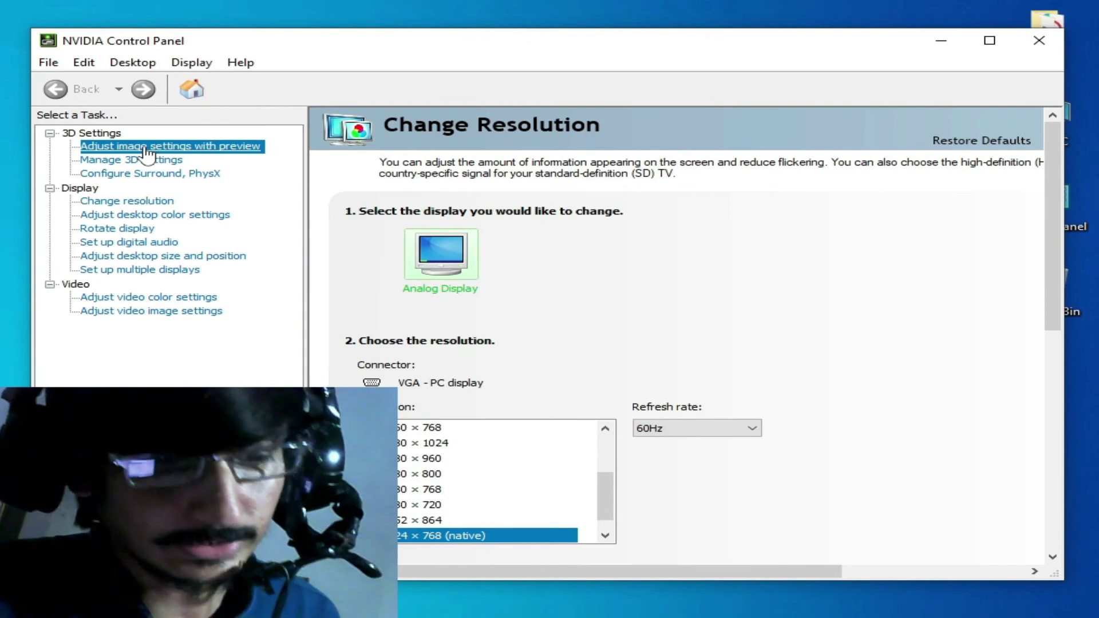
pyautogui.click(123, 163)
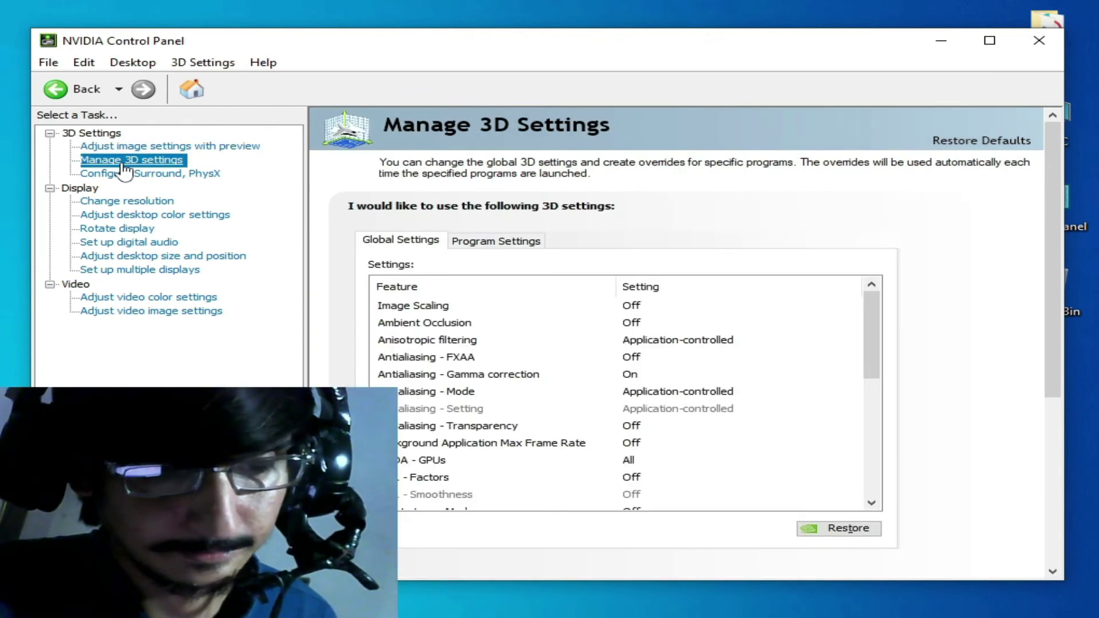
pyautogui.moveTo(874, 332); pyautogui.dragTo(872, 470)
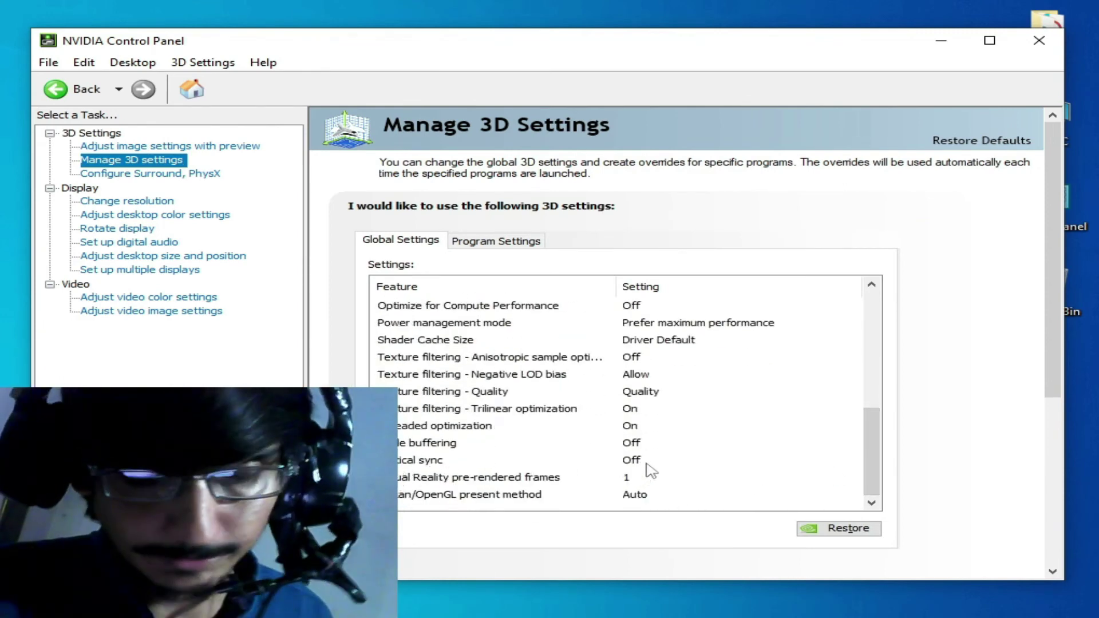
# Set Vulkan/OpenGL present method to Prefer layered on DXGI Swapchain and power mode to Prefer maximum performance
pyautogui.click(657, 500)
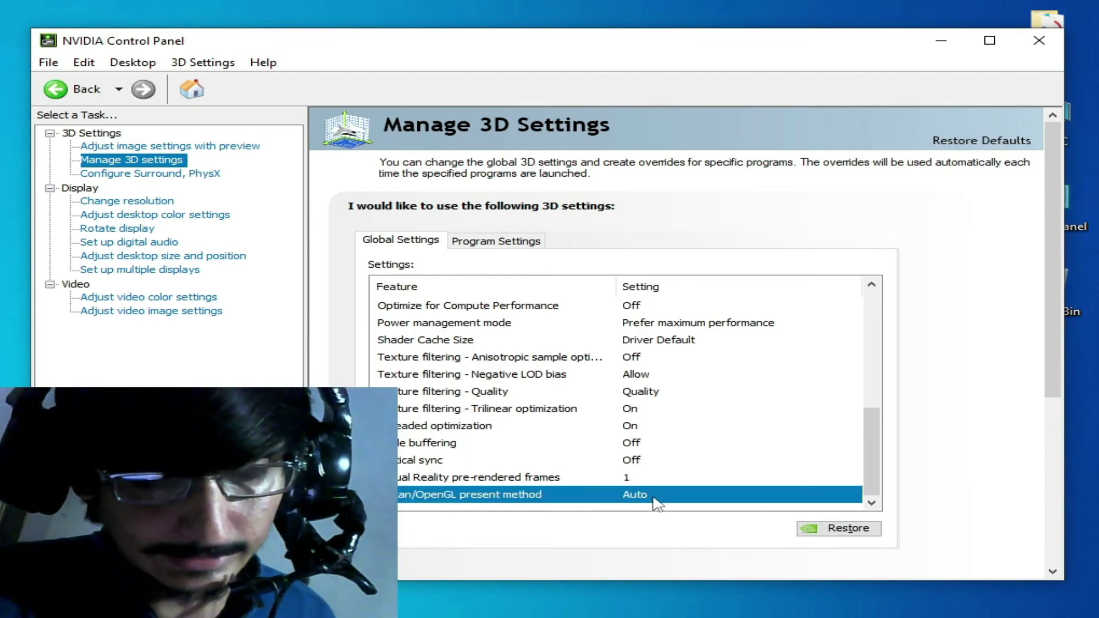
pyautogui.click(653, 497)
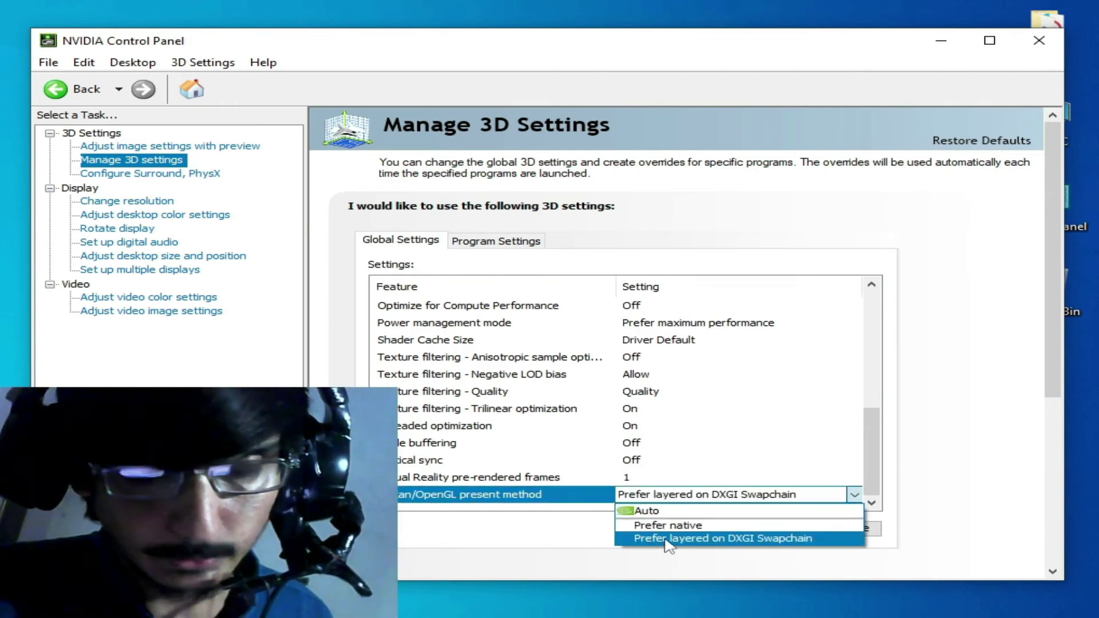
pyautogui.click(667, 540)
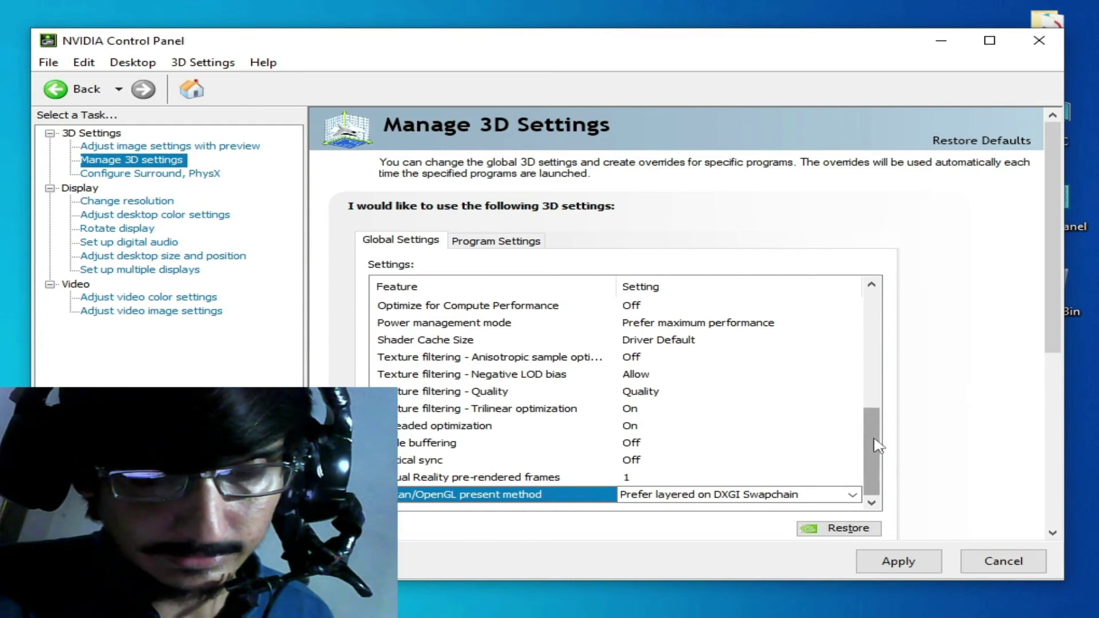
pyautogui.scroll(2, 874, 442)
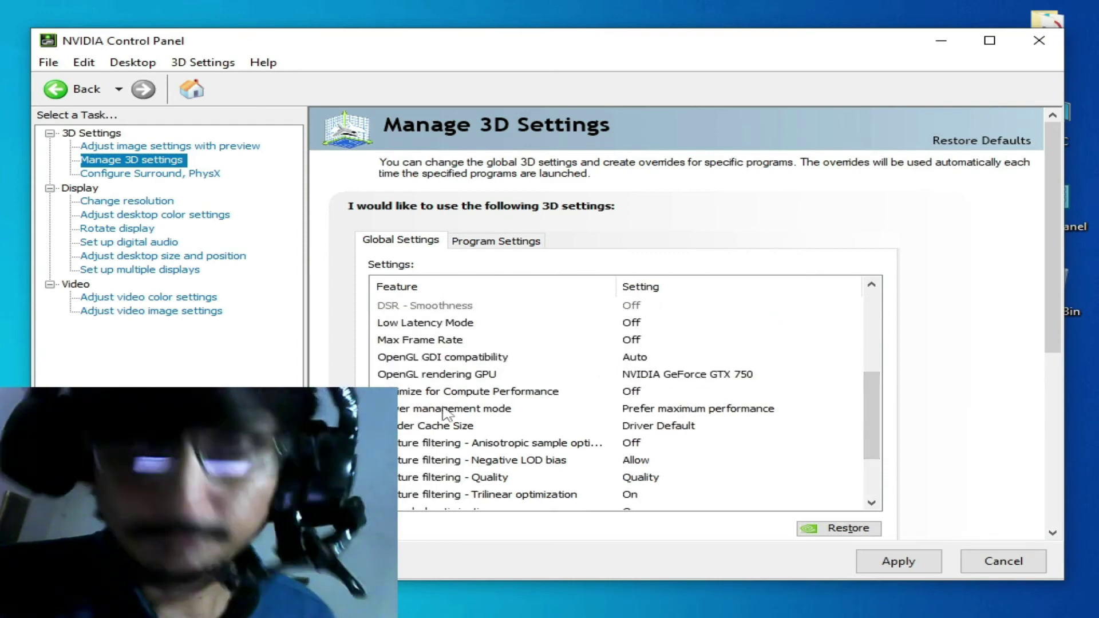
pyautogui.click(662, 410)
pyautogui.click(659, 412)
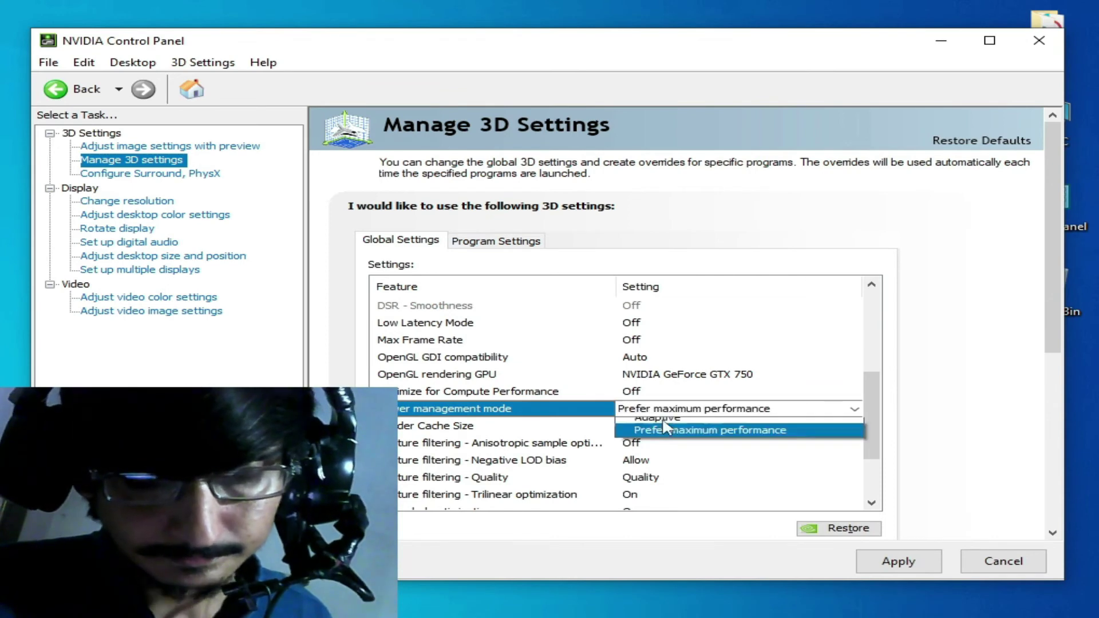
pyautogui.click(672, 456)
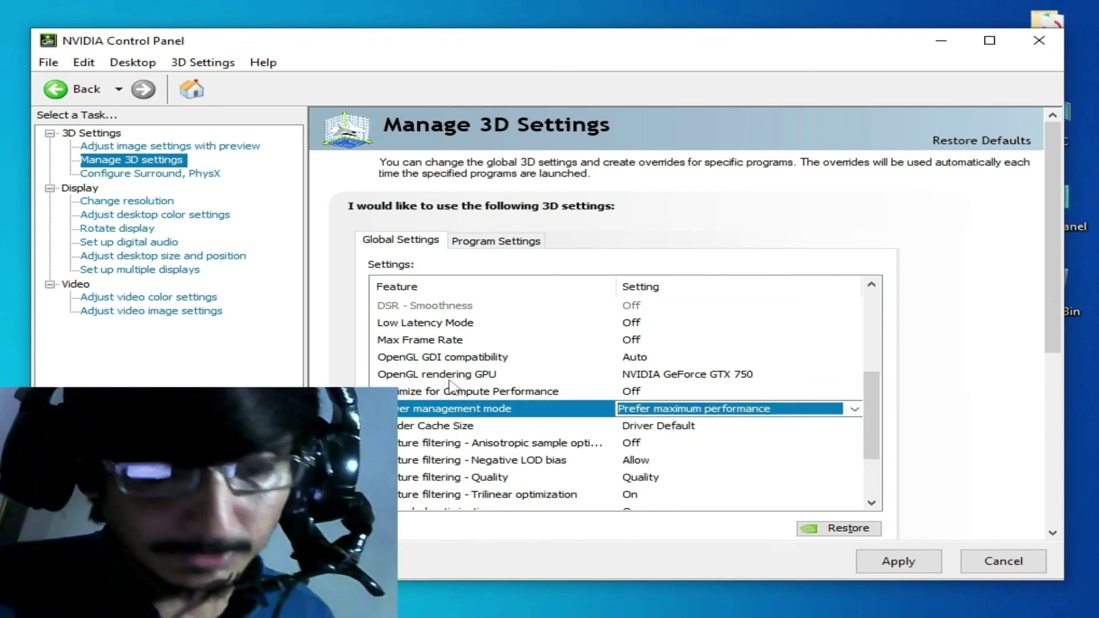
# Use the NVIDIA GeForce GTX 750 for OpenGL rendering and set texture filtering quality to High performance
pyautogui.click(667, 378)
pyautogui.click(669, 378)
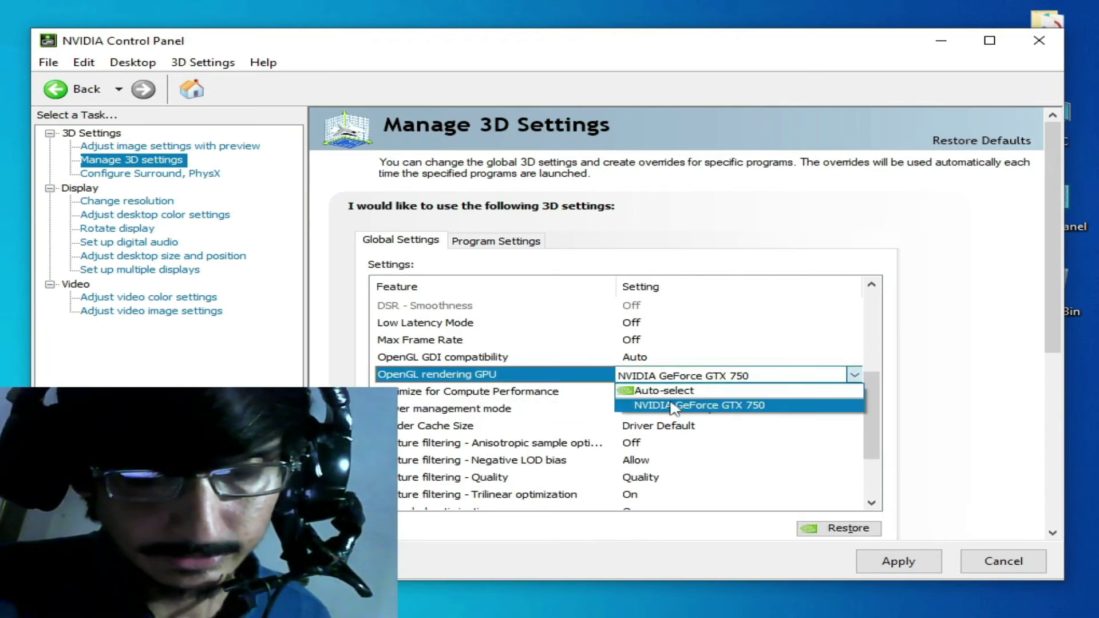
pyautogui.click(671, 407)
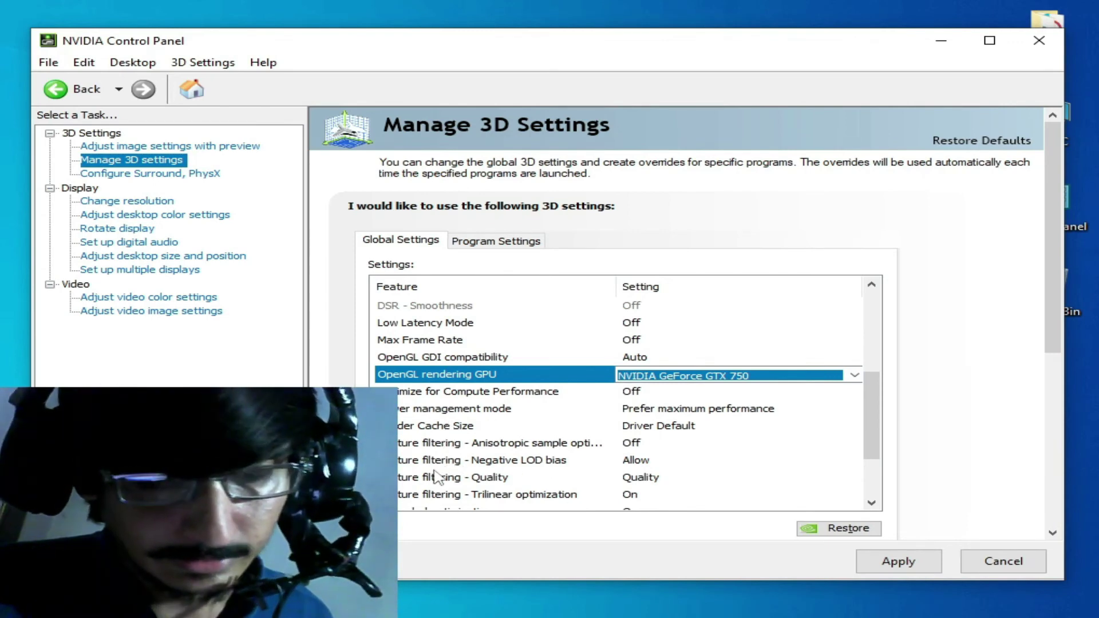
pyautogui.click(655, 480)
pyautogui.click(655, 480)
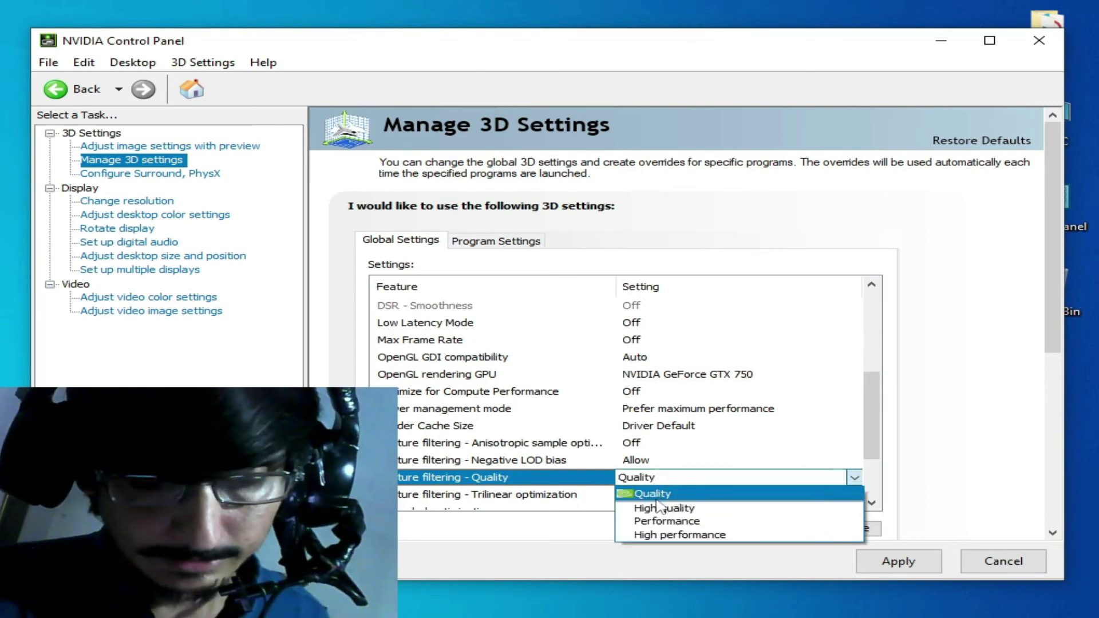
pyautogui.click(664, 534)
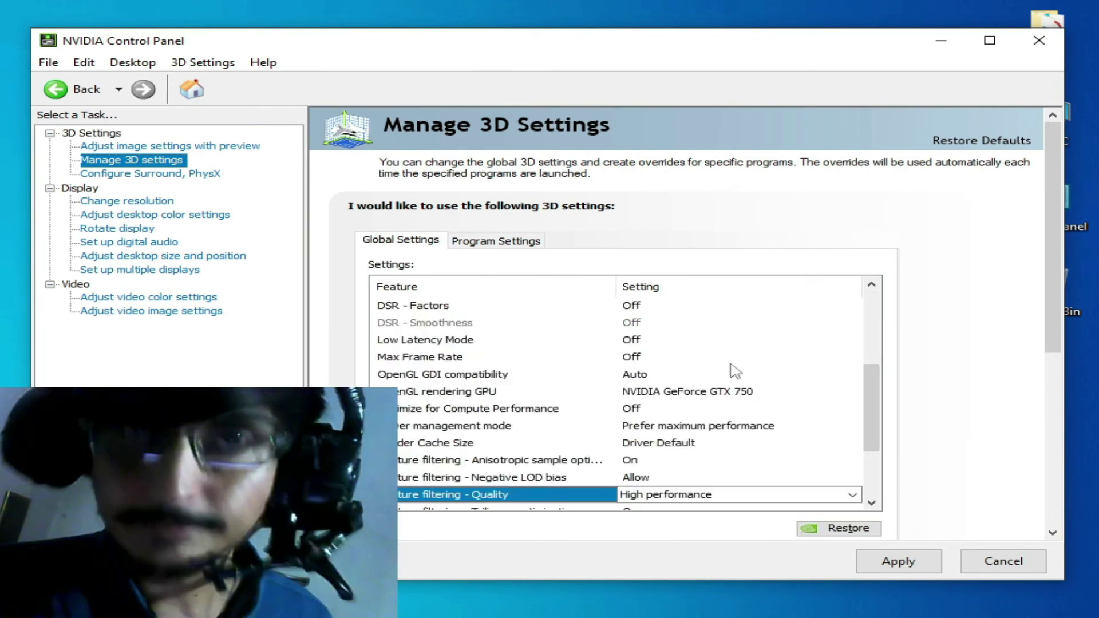
pyautogui.moveTo(875, 422); pyautogui.dragTo(875, 359)
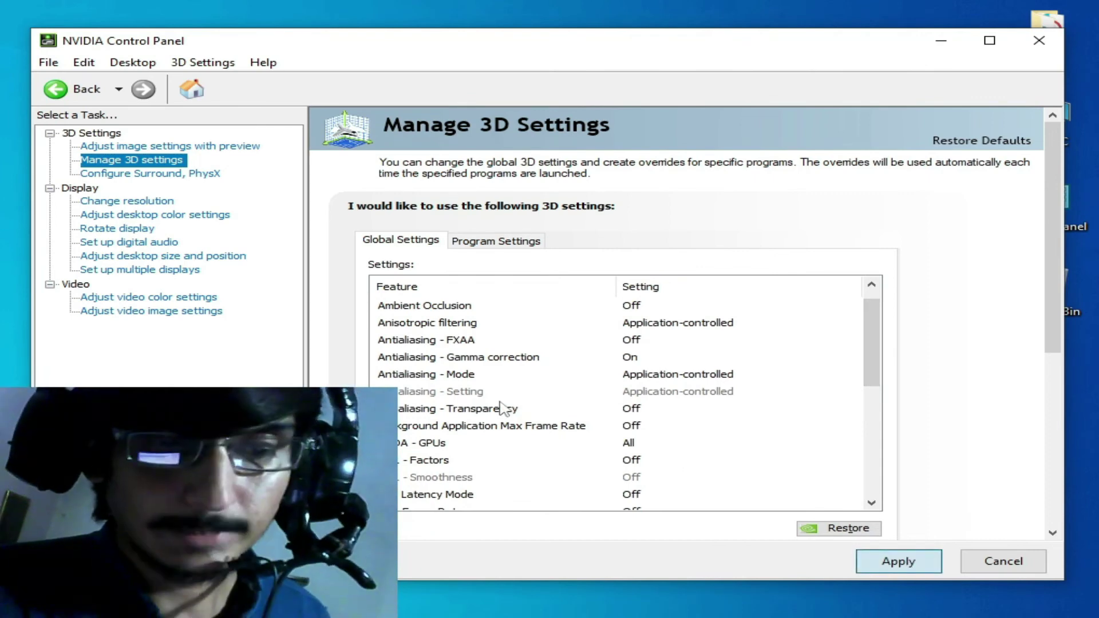
pyautogui.scroll(1, 502, 409)
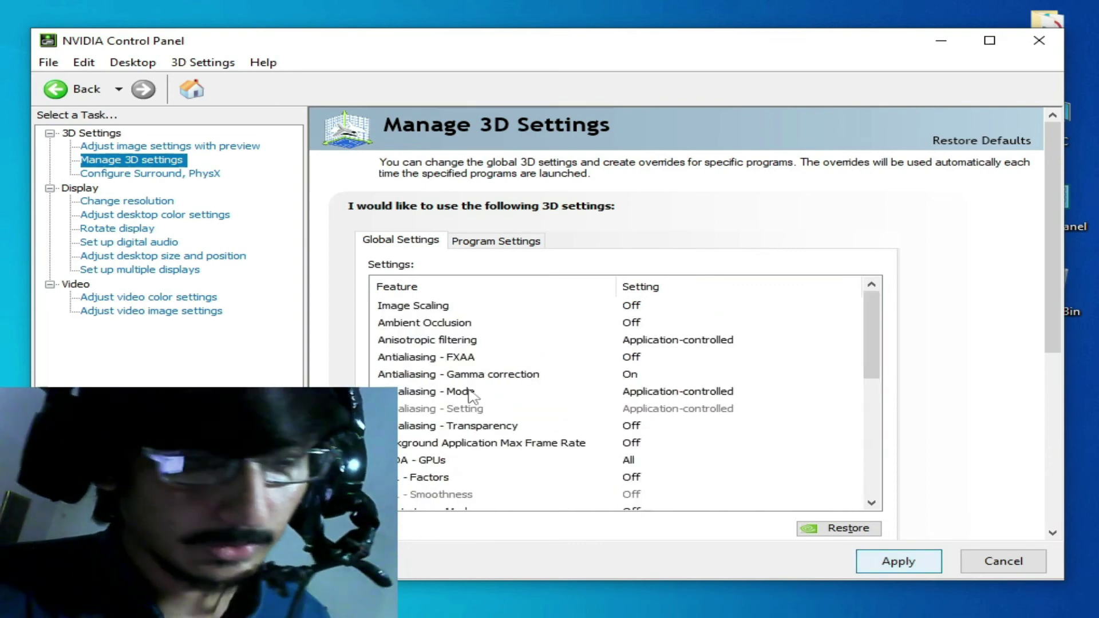
pyautogui.scroll(-4, 473, 395)
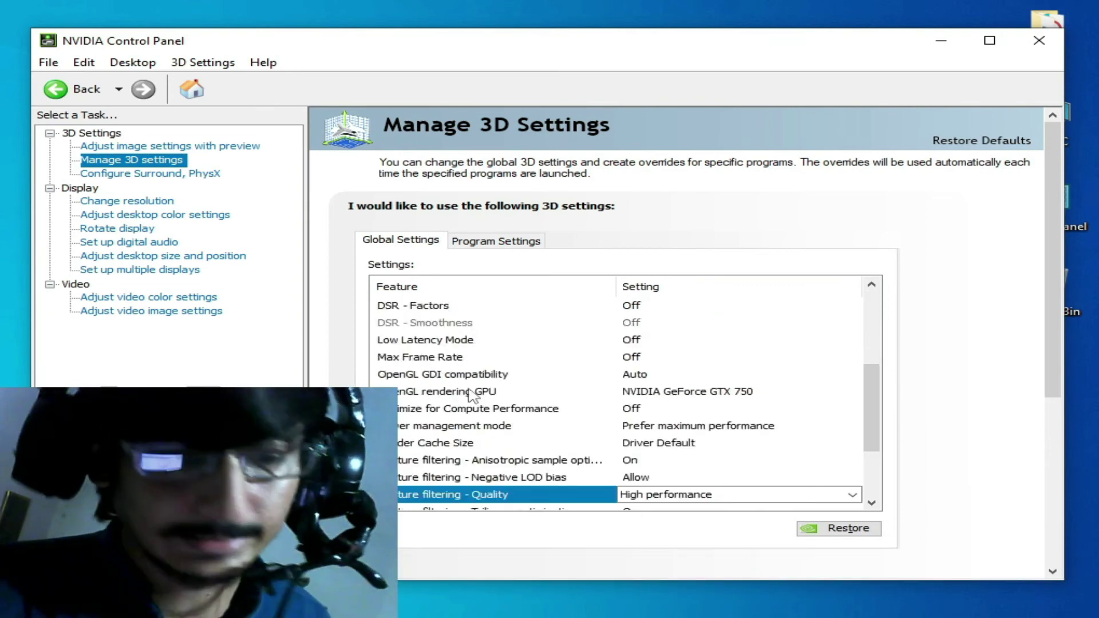
pyautogui.click(150, 149)
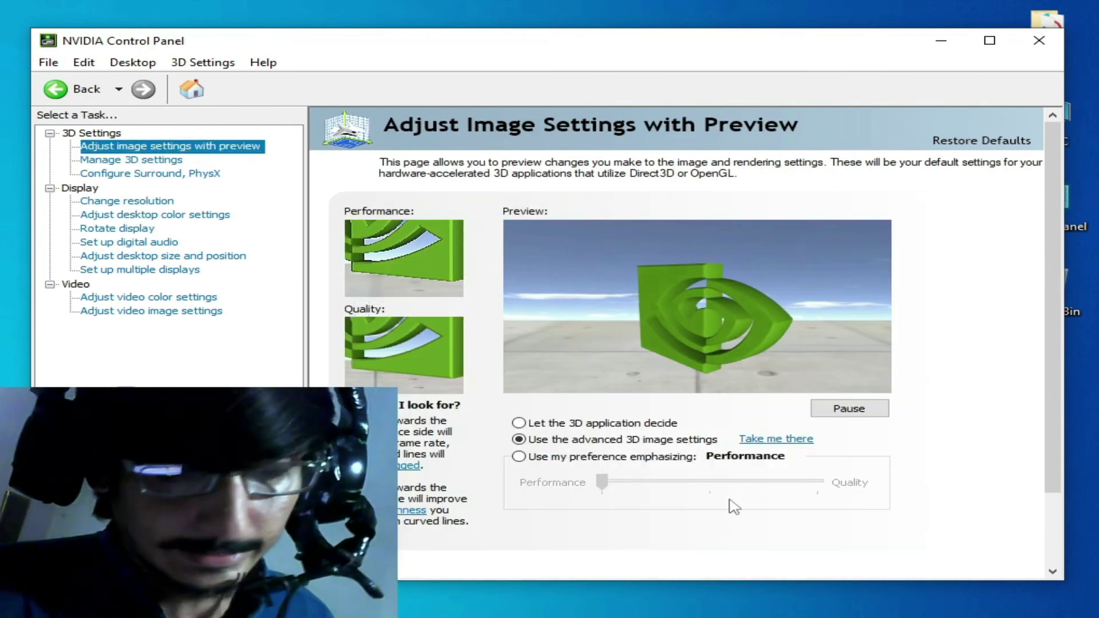
# Leave Adjust Image Settings with Preview on 'Use the advanced 3D image settings'
pyautogui.click(519, 456)
pyautogui.click(651, 483)
pyautogui.click(613, 482)
pyautogui.click(519, 439)
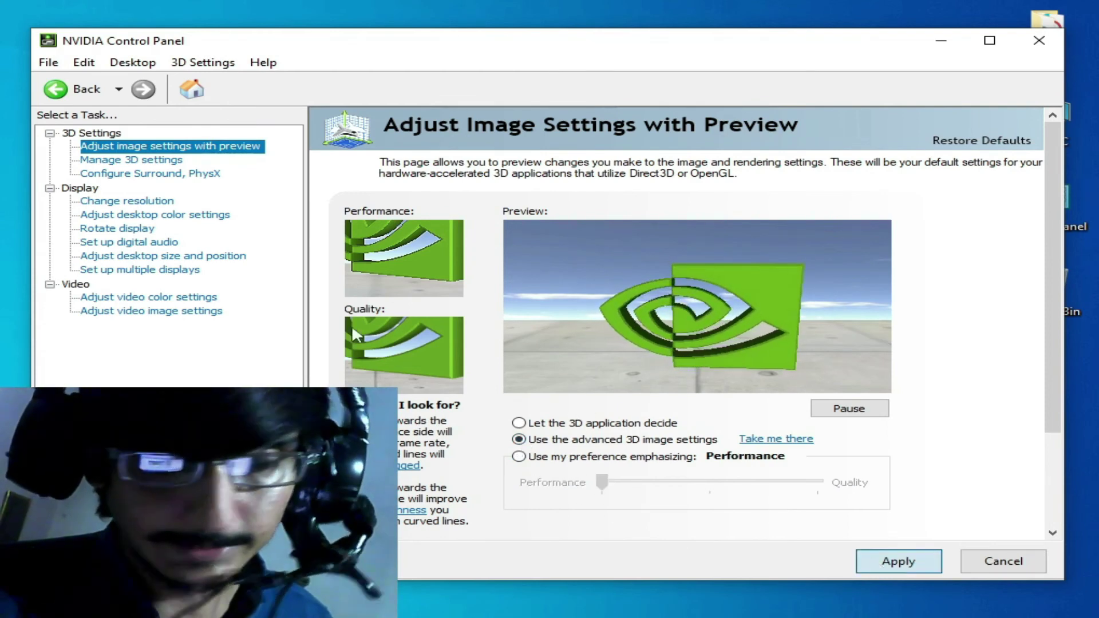
# Assign PhysX processing to the NVIDIA GeForce GTX 750 and return to Manage 3D settings
pyautogui.click(129, 172)
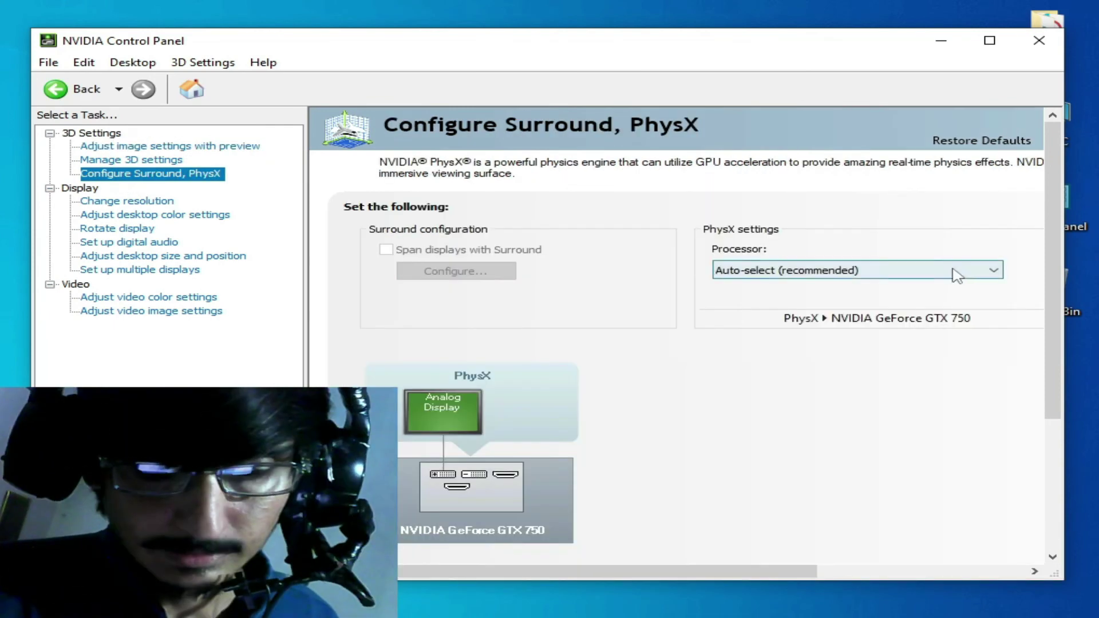
pyautogui.click(803, 274)
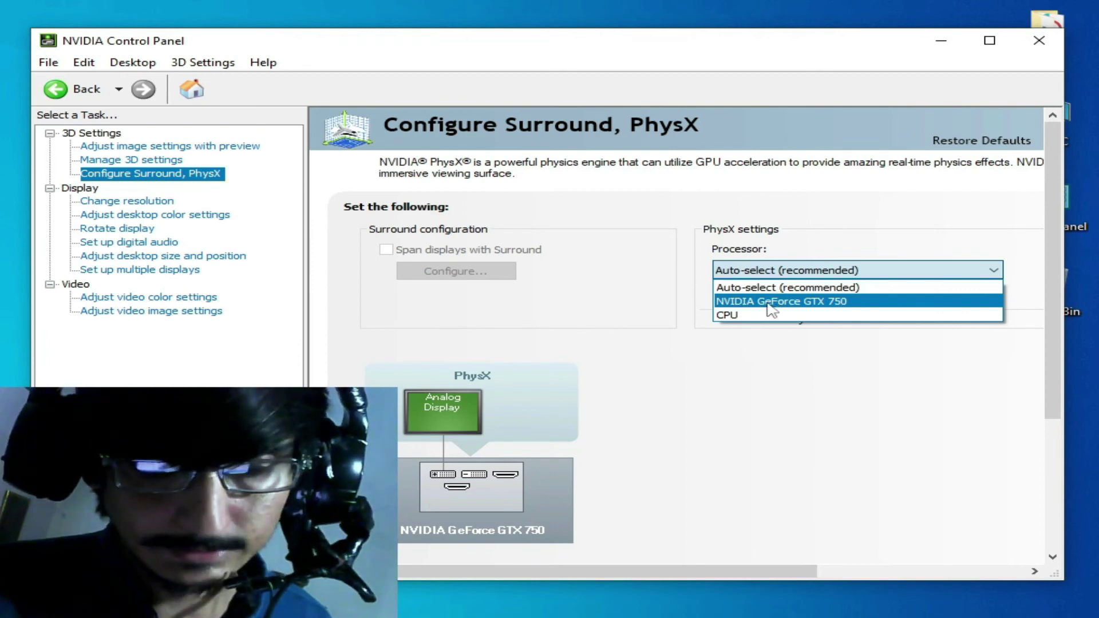
pyautogui.click(772, 304)
pyautogui.click(789, 270)
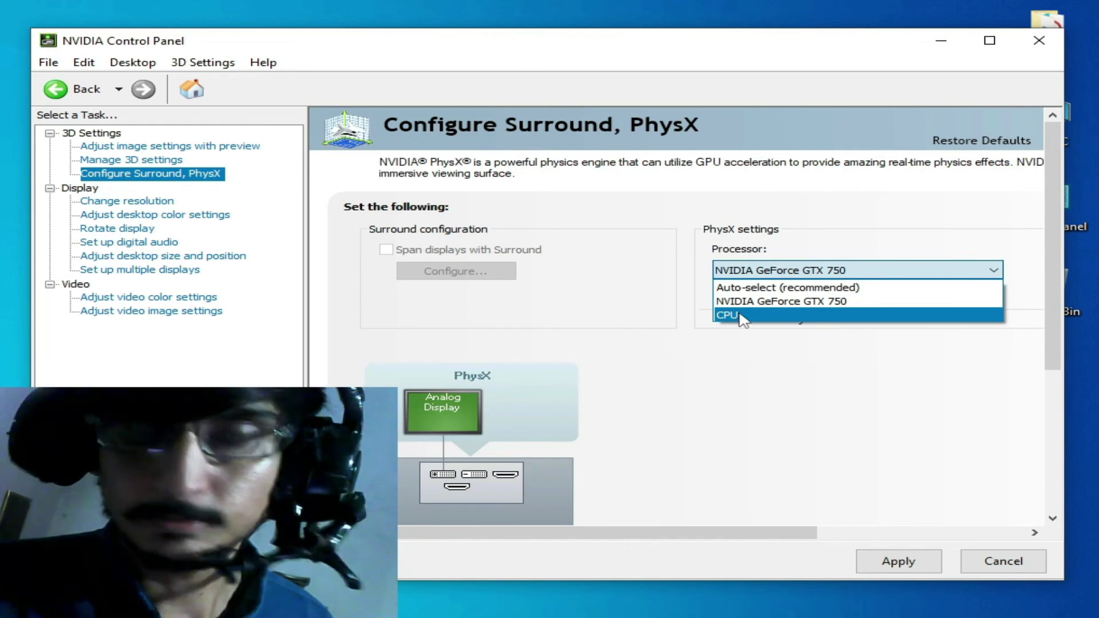
pyautogui.click(768, 304)
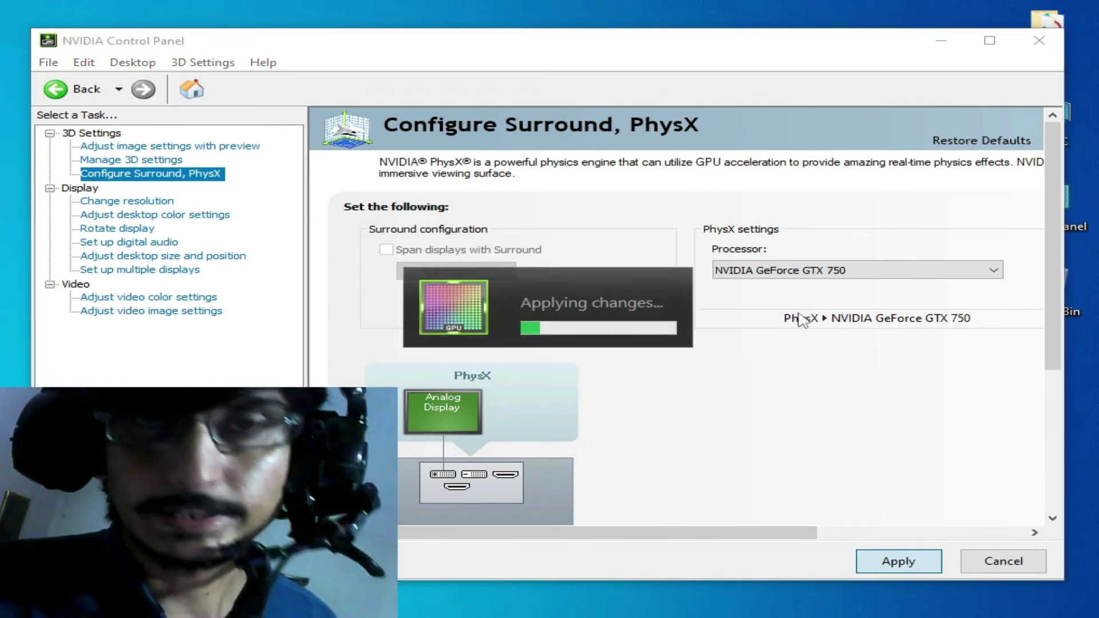
pyautogui.click(154, 162)
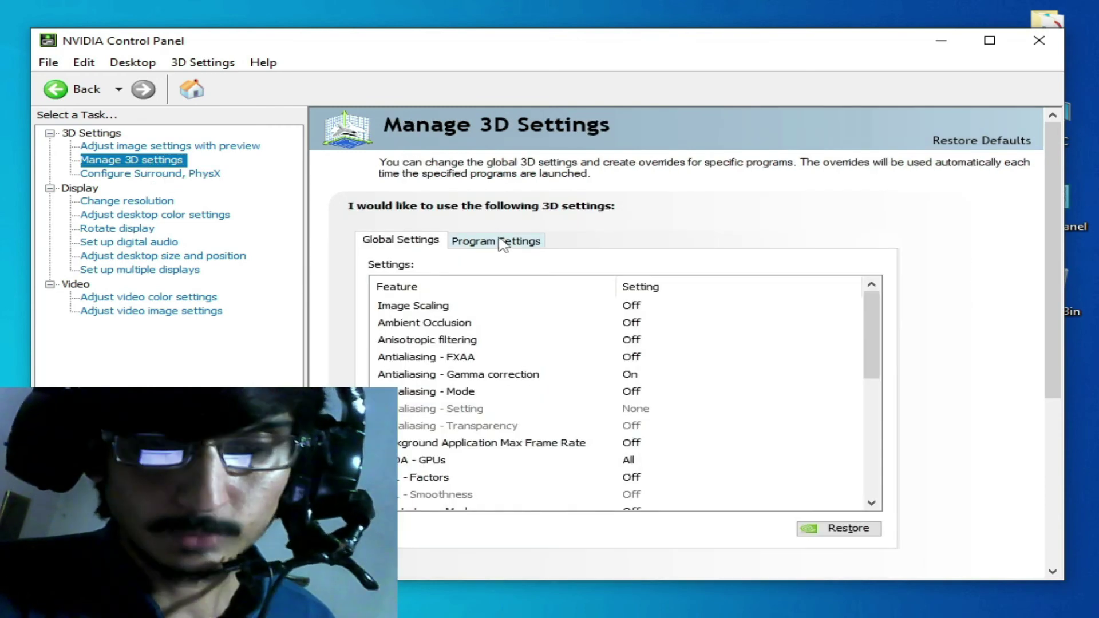
# Add yuzu.exe from its install folder as a Program Settings profile, apply, and close the control panel
pyautogui.click(500, 242)
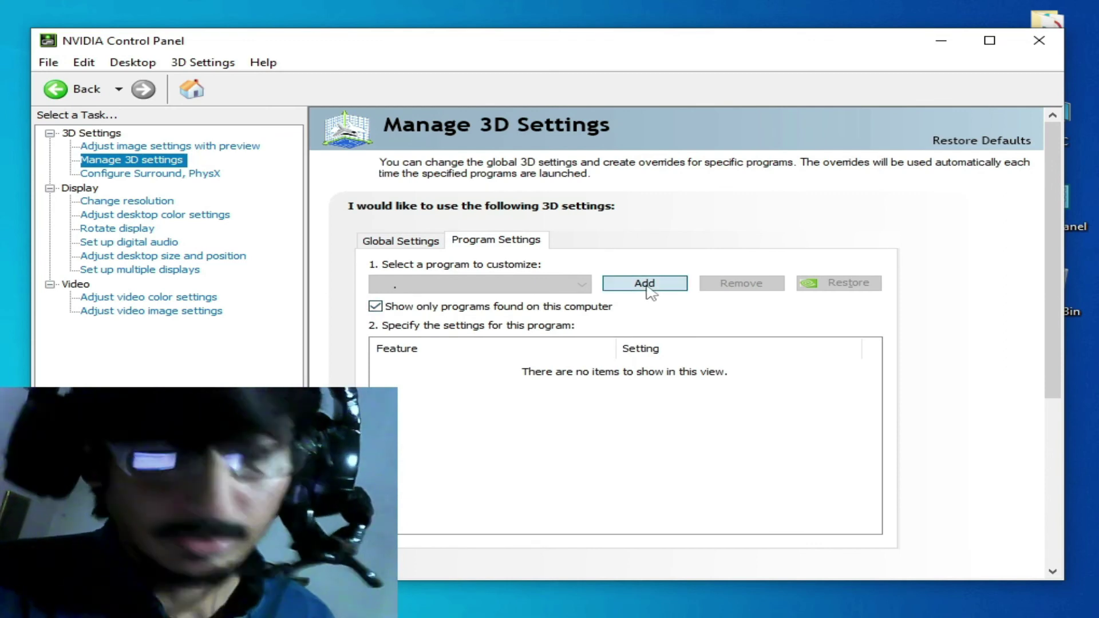
pyautogui.click(645, 284)
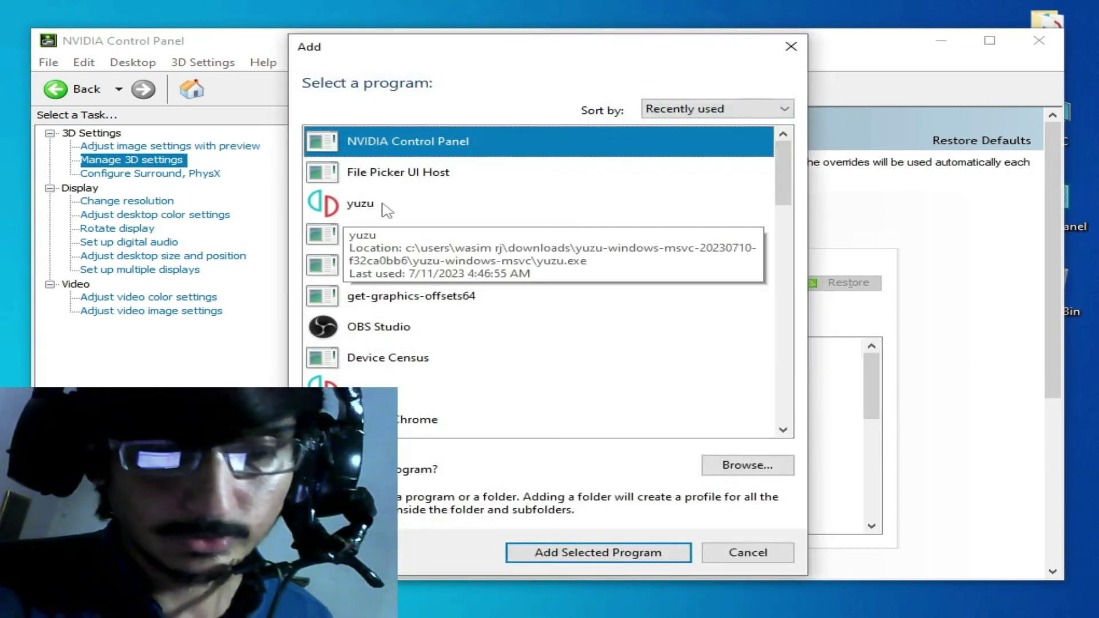
pyautogui.click(745, 469)
pyautogui.click(375, 209)
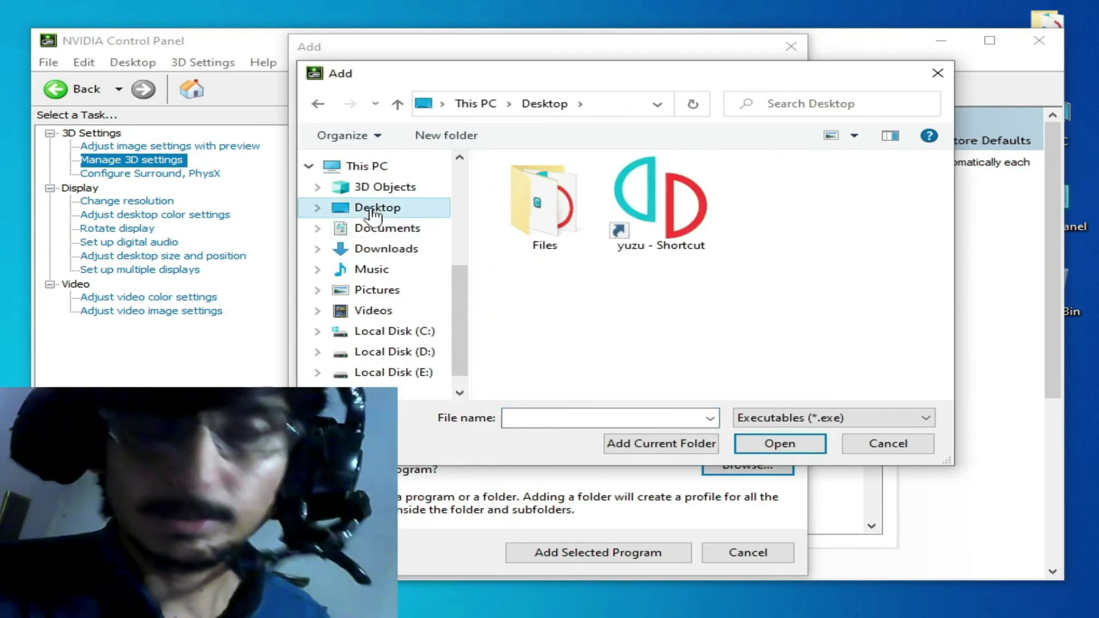
pyautogui.click(646, 216)
pyautogui.rightClick(662, 220)
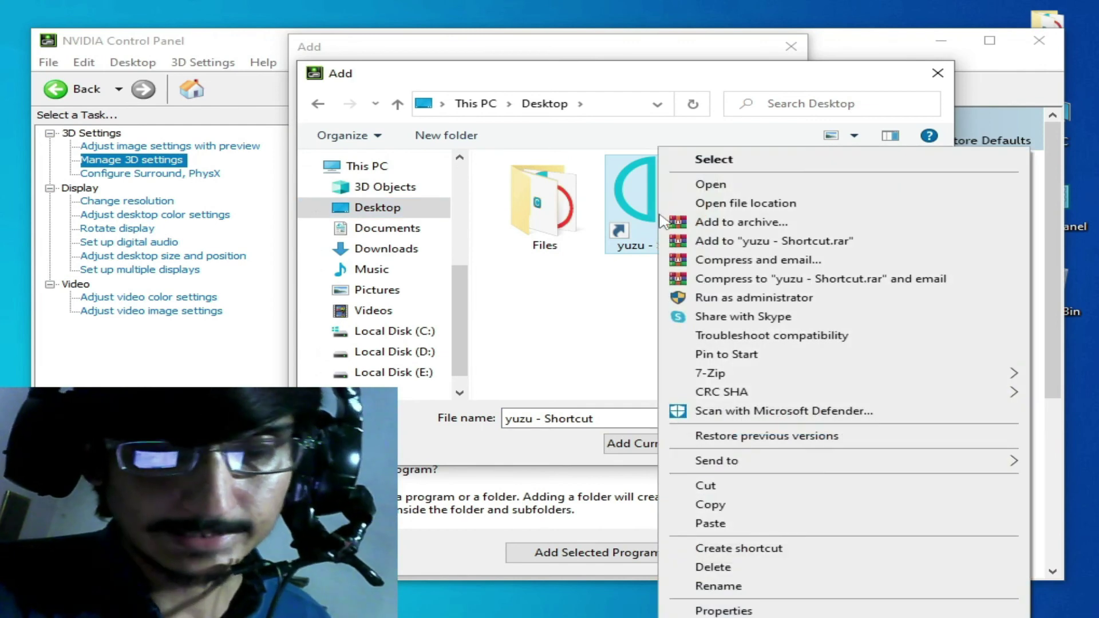
pyautogui.click(702, 204)
pyautogui.moveTo(534, 390); pyautogui.dragTo(504, 395)
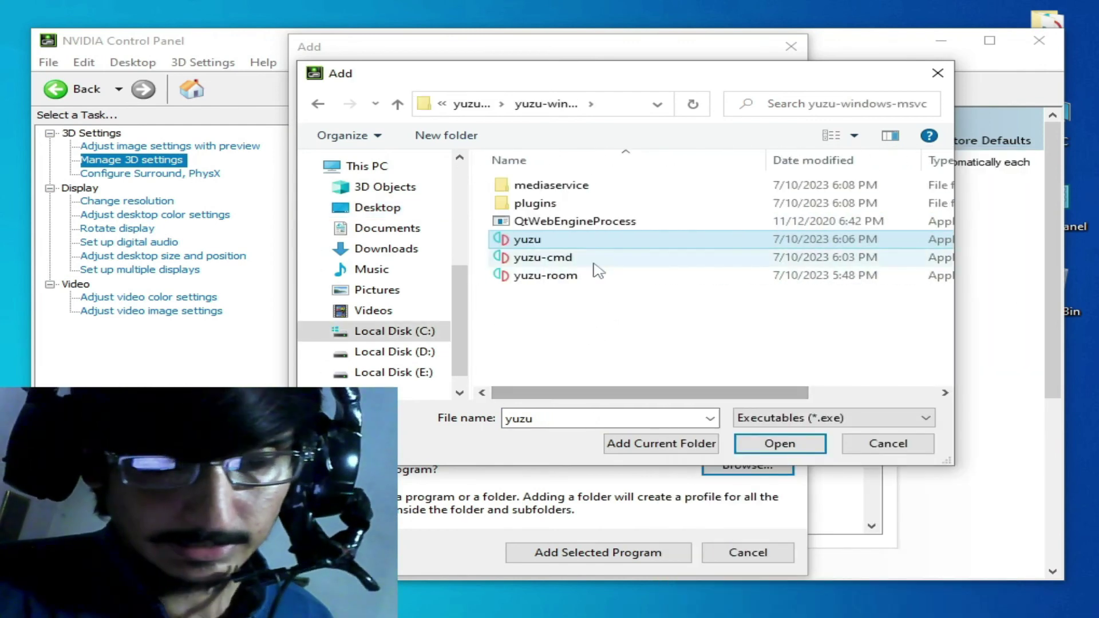
pyautogui.click(739, 446)
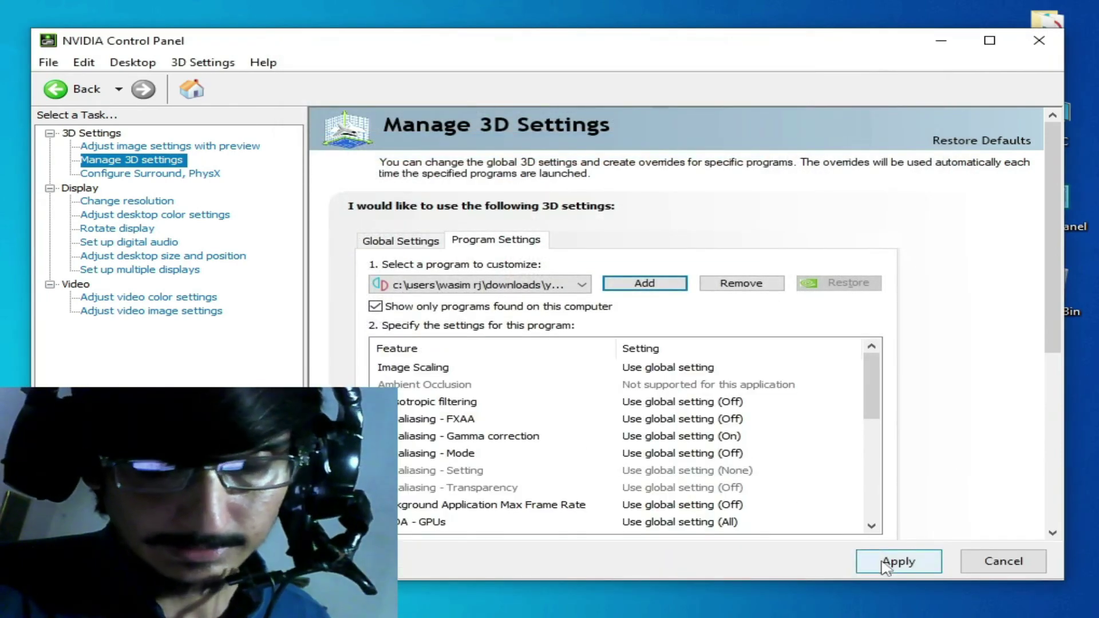
pyautogui.click(886, 567)
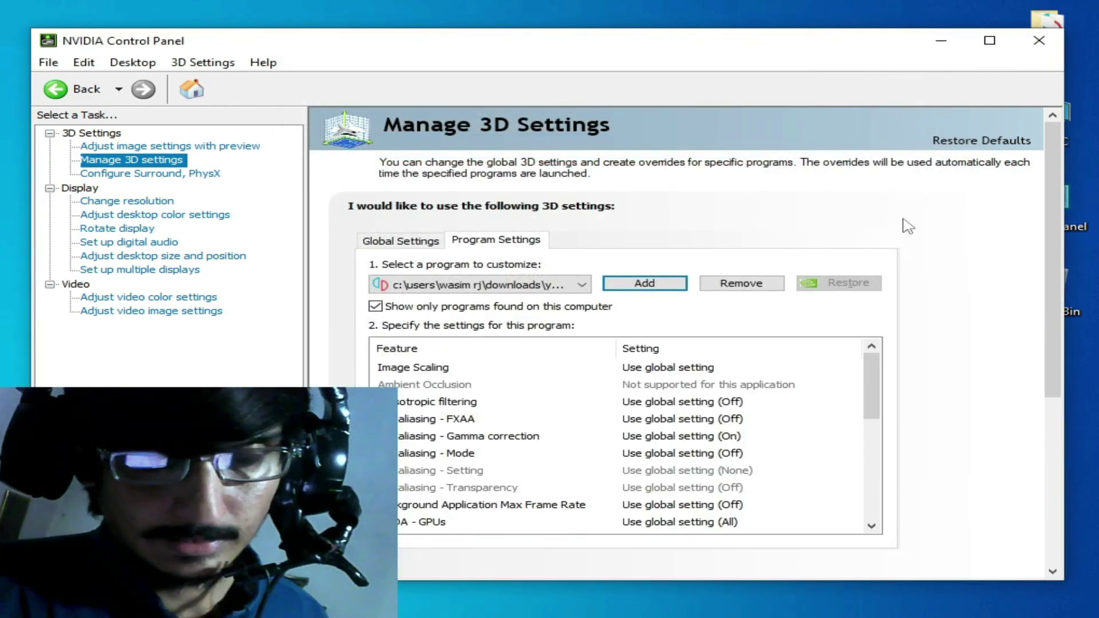
pyautogui.click(1039, 40)
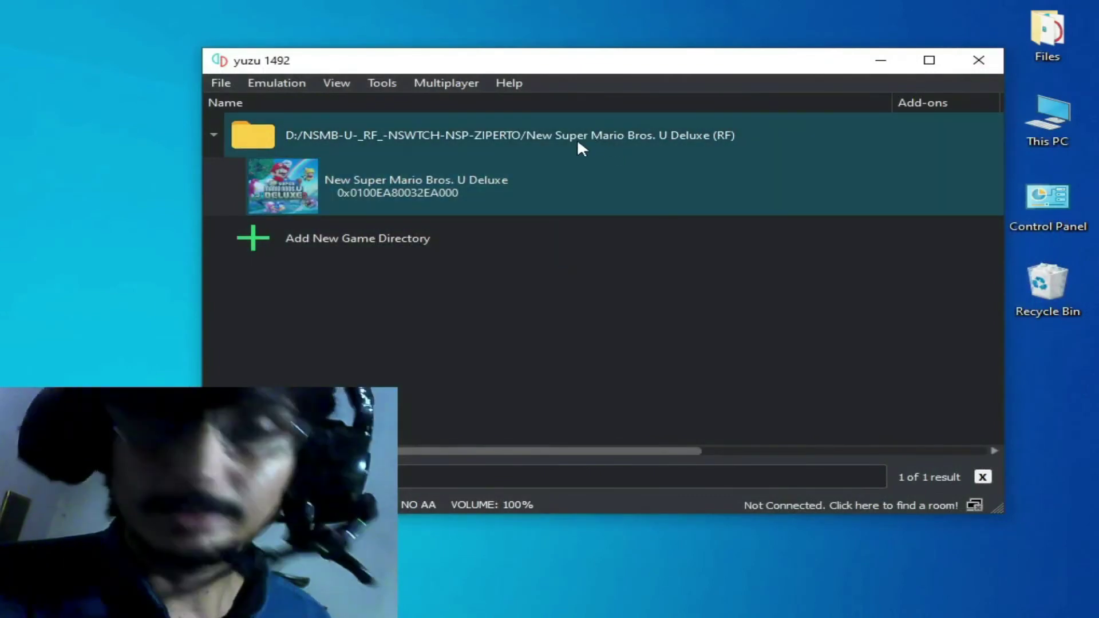